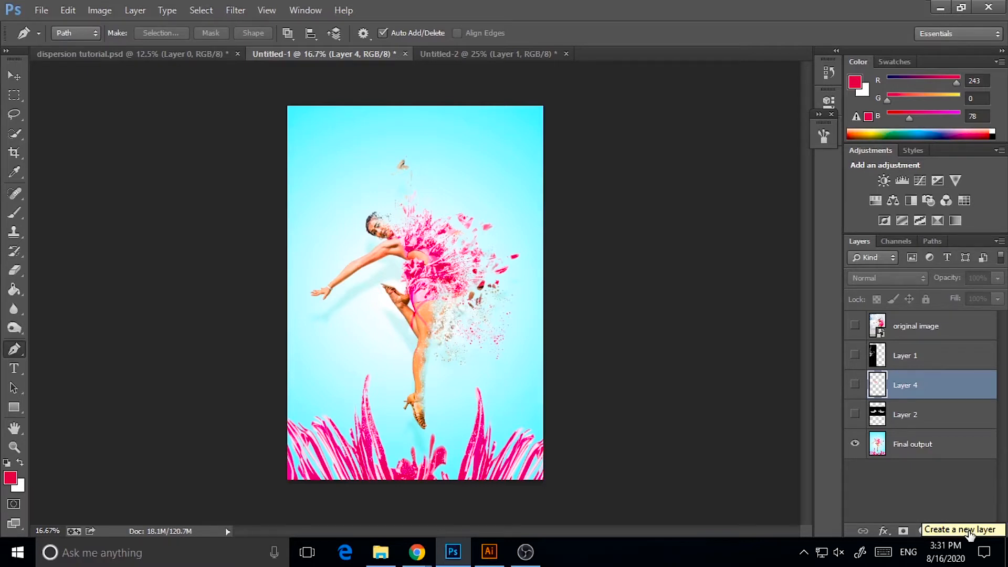
- Zoom in on the finished dispersion artwork and examine the dancer, the scattered particles and the pink splashes
click(14, 447)
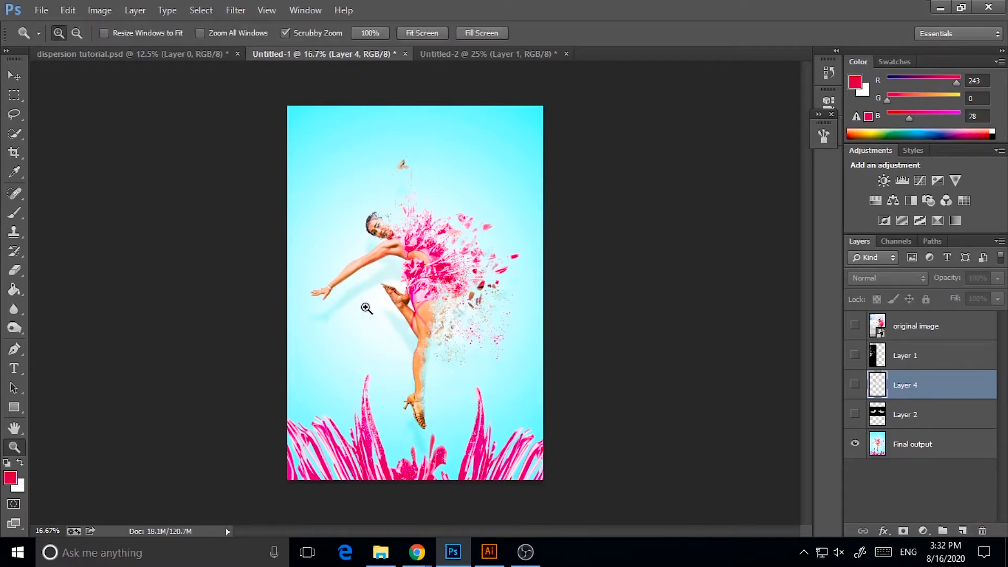
click(366, 309)
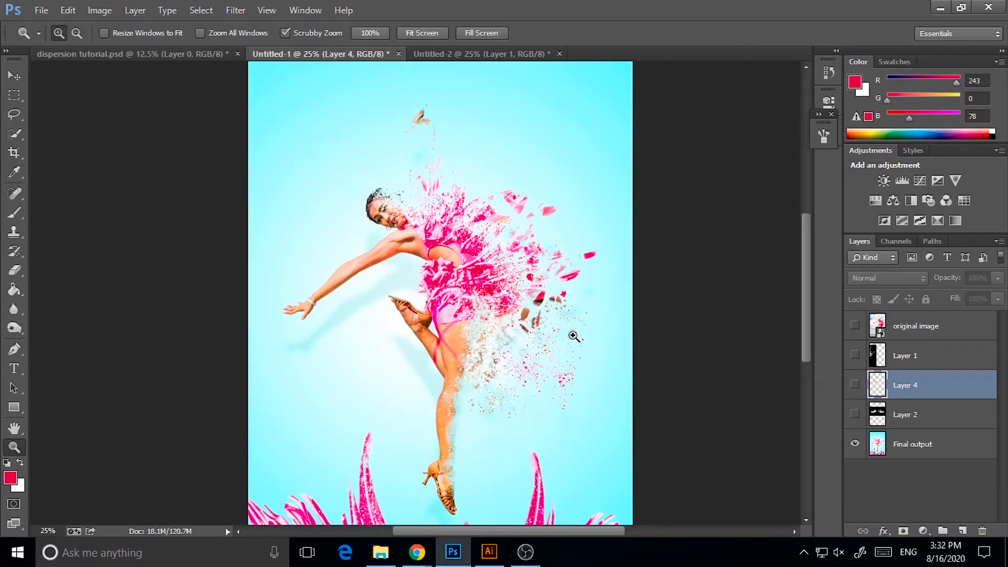
click(573, 336)
scroll(571, 347, down, 2)
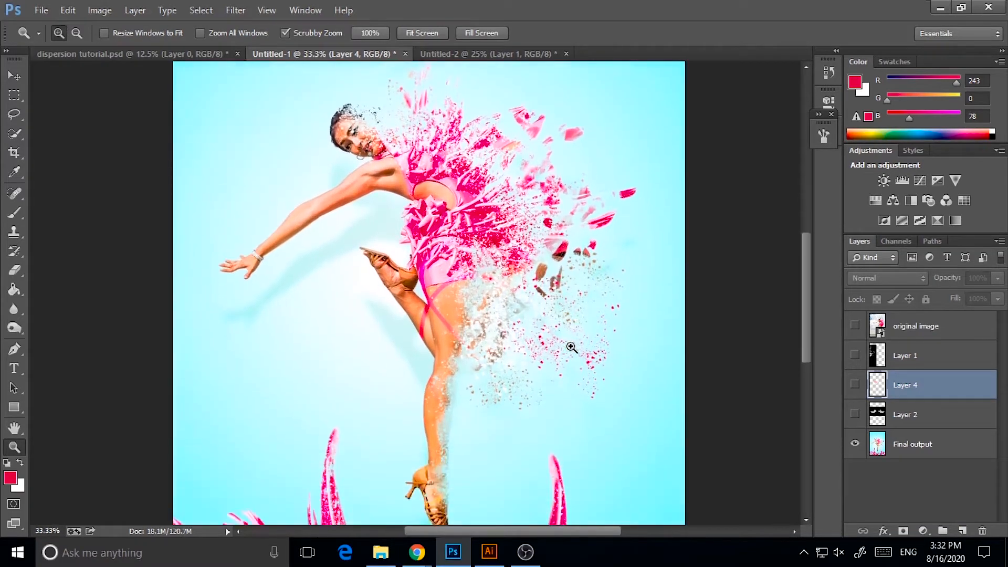
scroll(571, 348, down, 4)
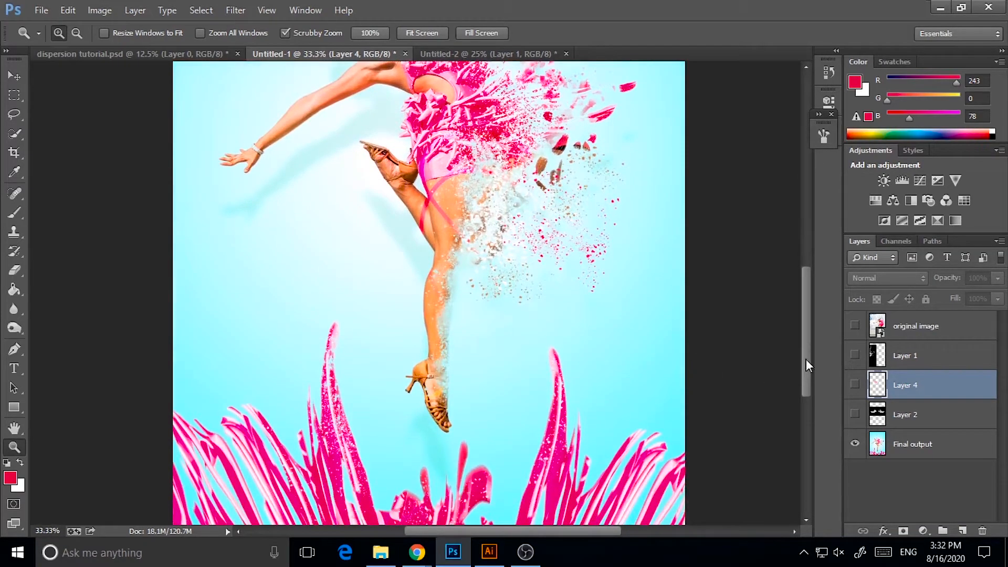
drag(805, 361, 816, 315)
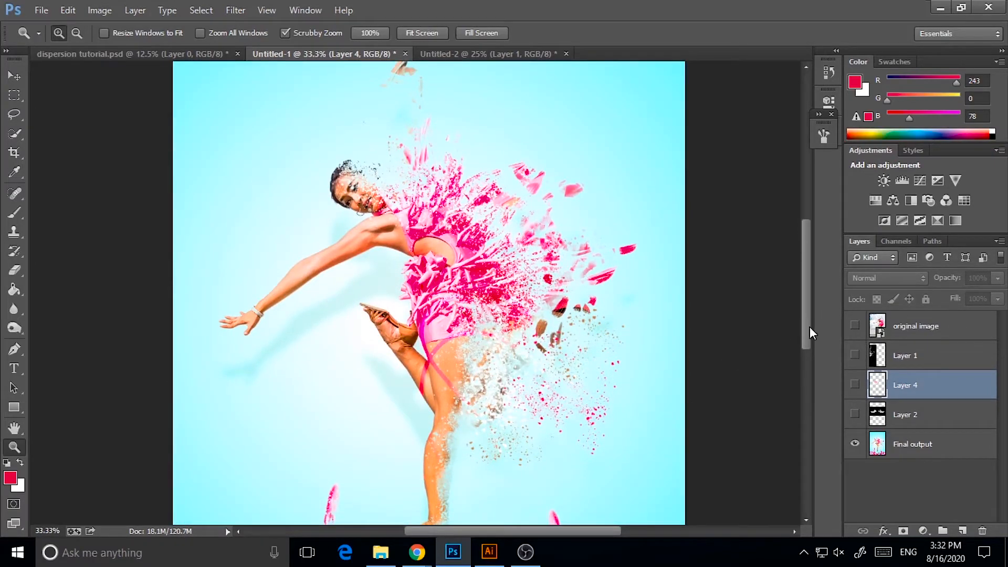
- Compare the original image layer with the Final output layer by switching between them, ending on Final output
click(855, 443)
click(854, 326)
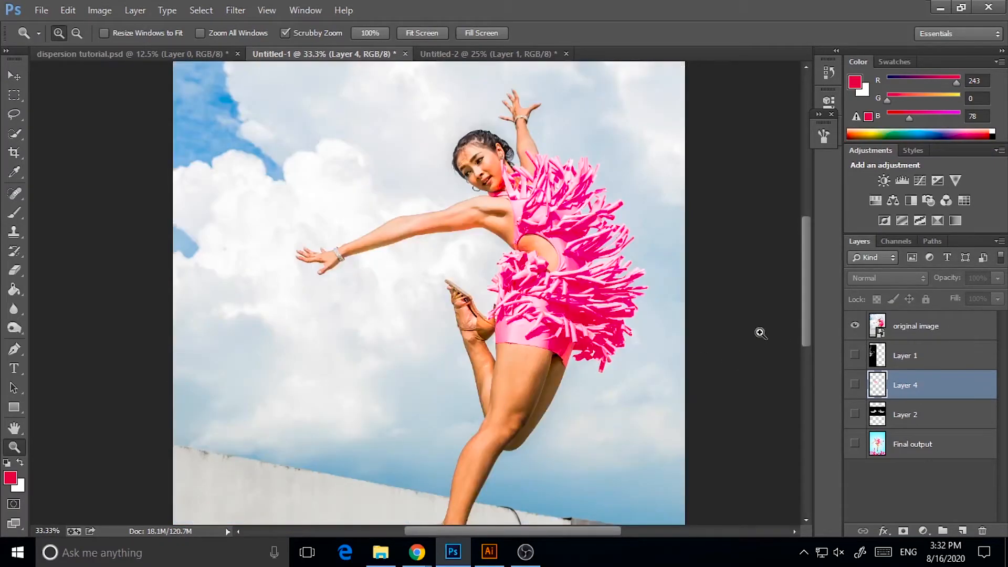
mouse_move(803, 300)
mouse_down()
mouse_move(801, 267)
mouse_move(801, 375)
mouse_move(800, 293)
mouse_up()
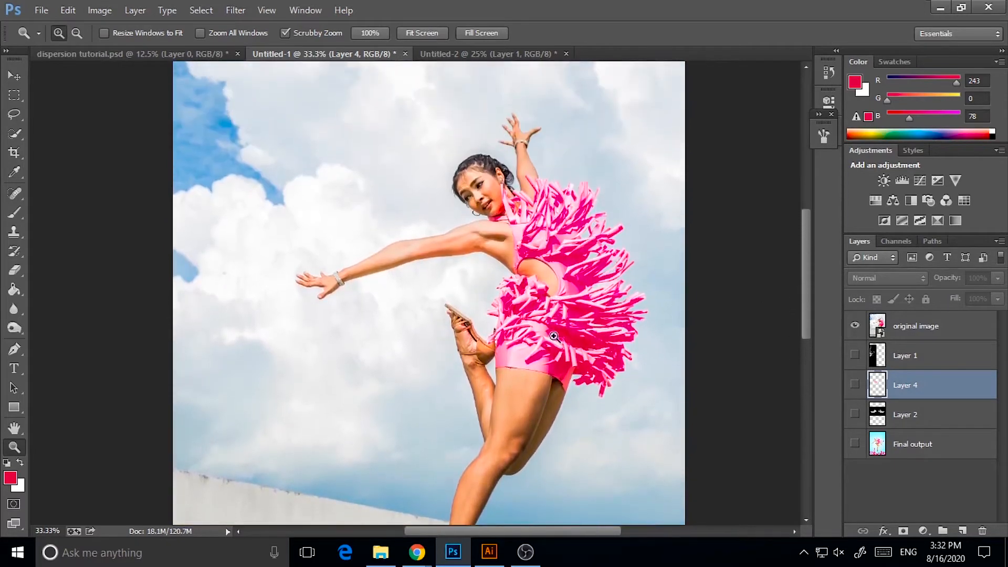
click(859, 325)
click(855, 444)
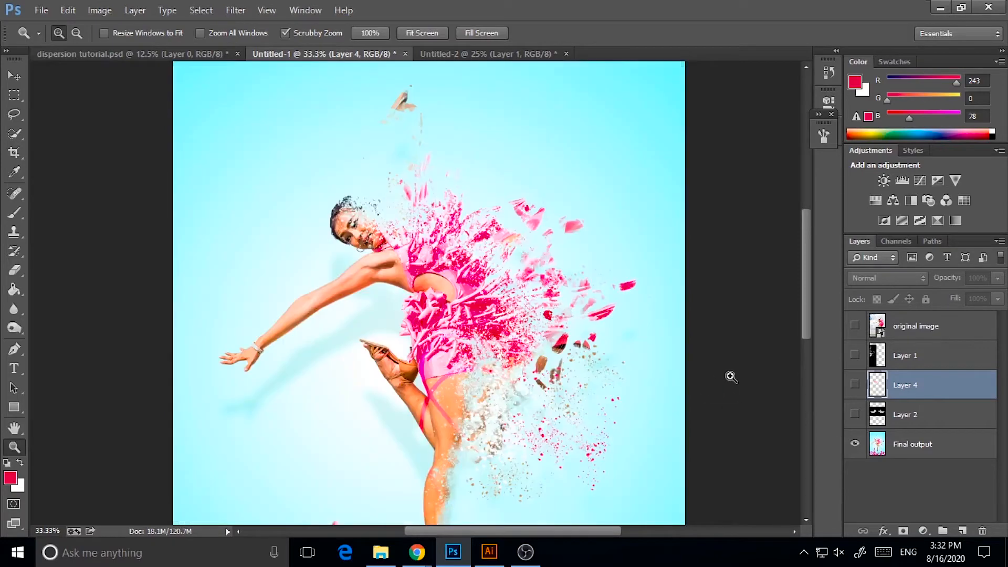
- Examine the Final output composition from the disintegrating body down to the splashes along the lower edge
scroll(616, 359, down, 5)
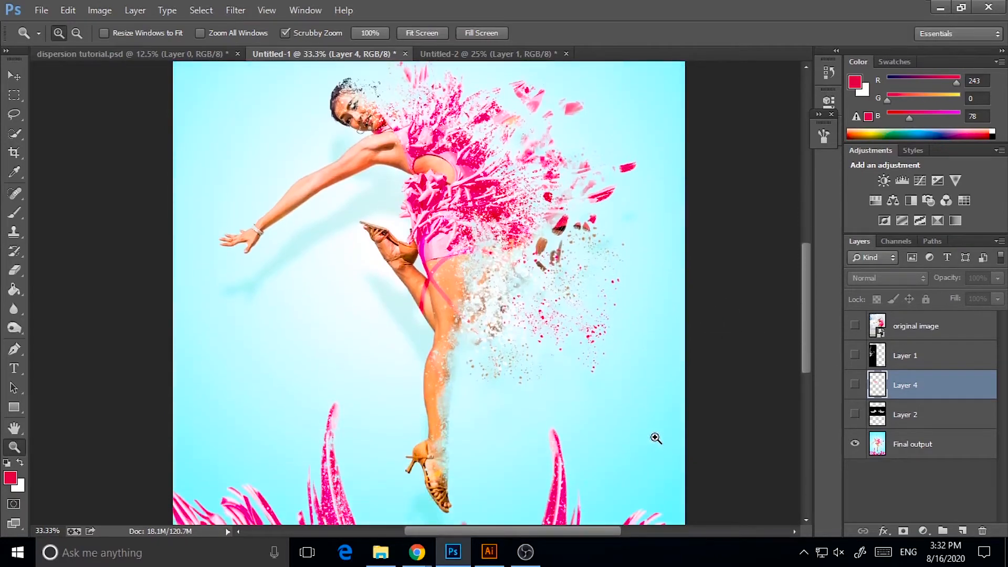
scroll(694, 397, up, 1)
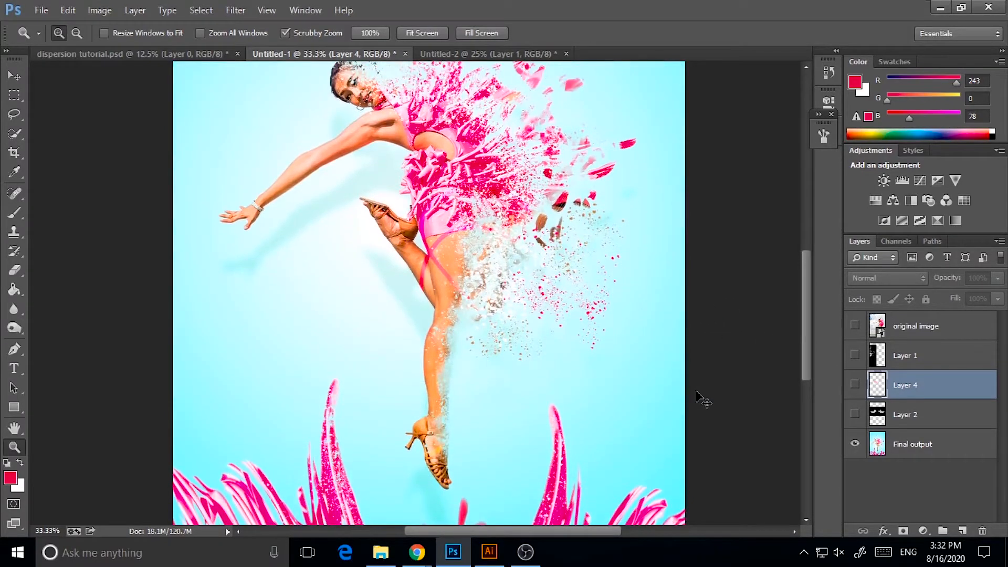
alt+click(698, 393)
scroll(674, 377, up, 2)
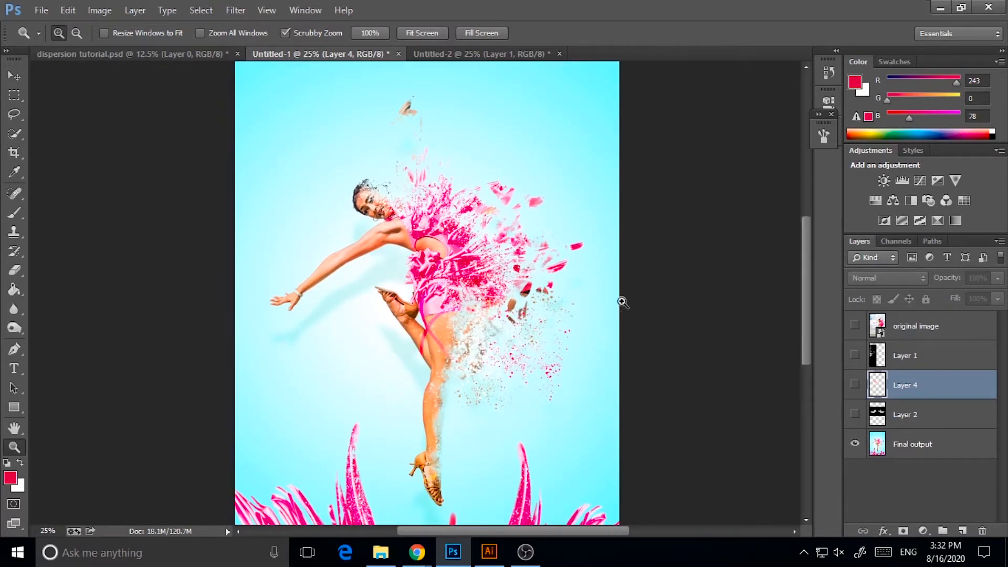
scroll(532, 387, up, 1)
scroll(585, 367, down, 3)
scroll(583, 366, down, 1)
scroll(588, 373, up, 1)
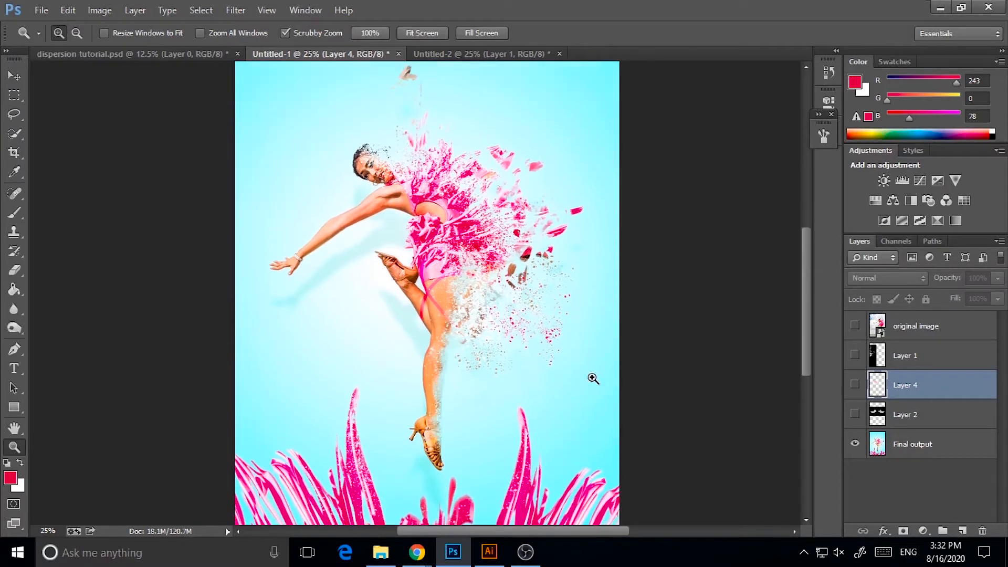
- Hide the Final output layer and show the original image layer to inspect the source photo of the dancer
click(855, 443)
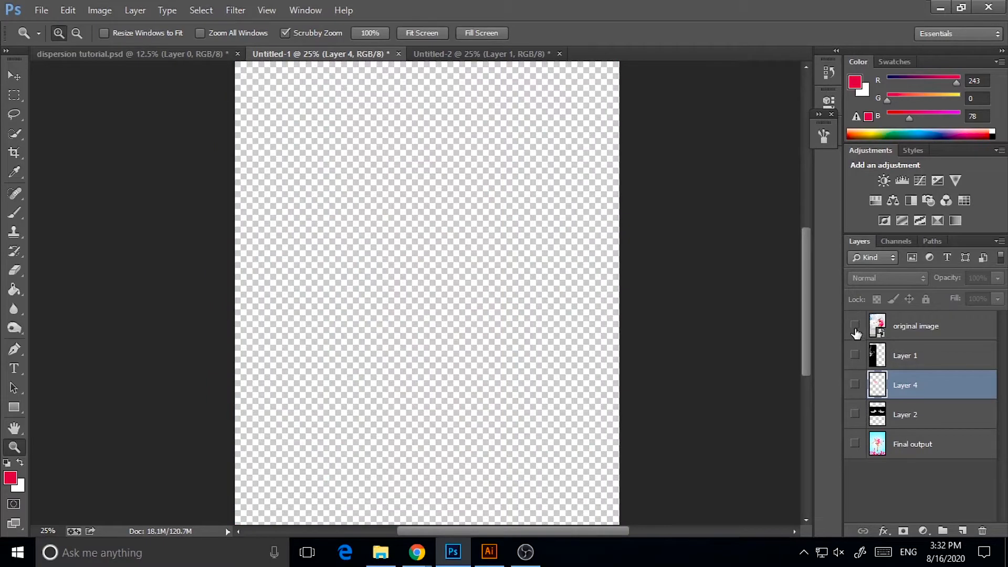
click(854, 325)
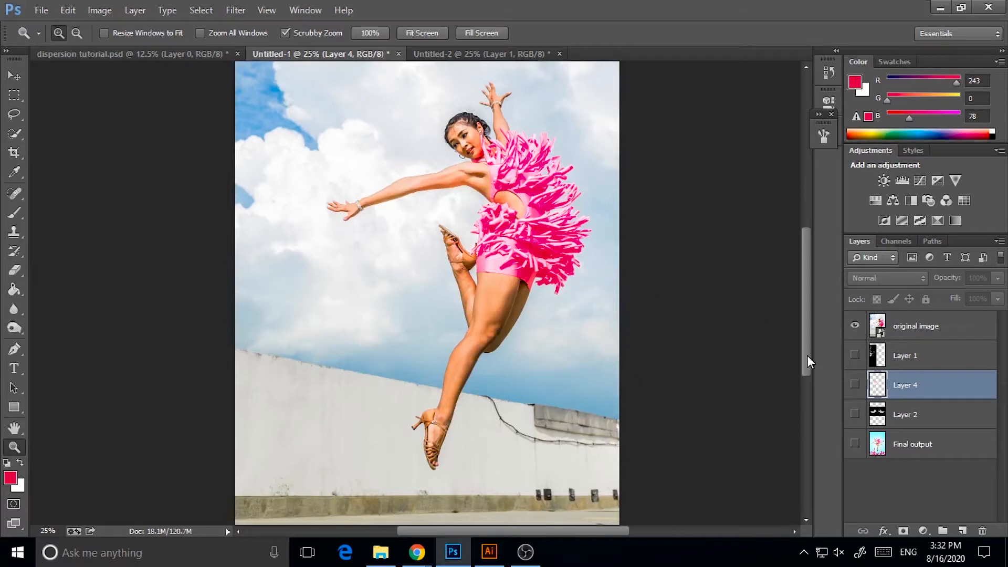
drag(807, 340, 814, 311)
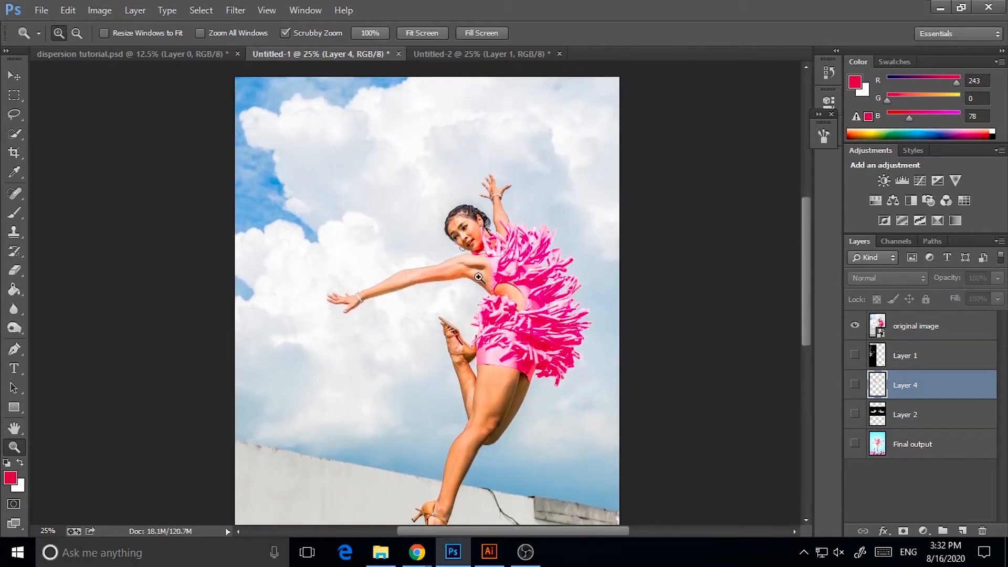
drag(805, 281, 815, 300)
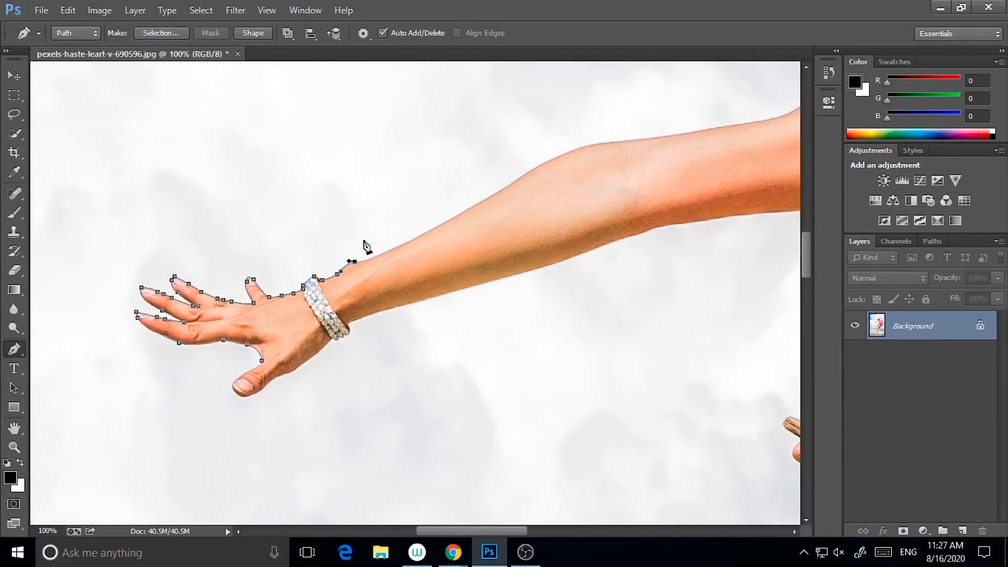
- Inspect the cut-out dancer on the transparent background in dispersion tutorial.psd
click(593, 329)
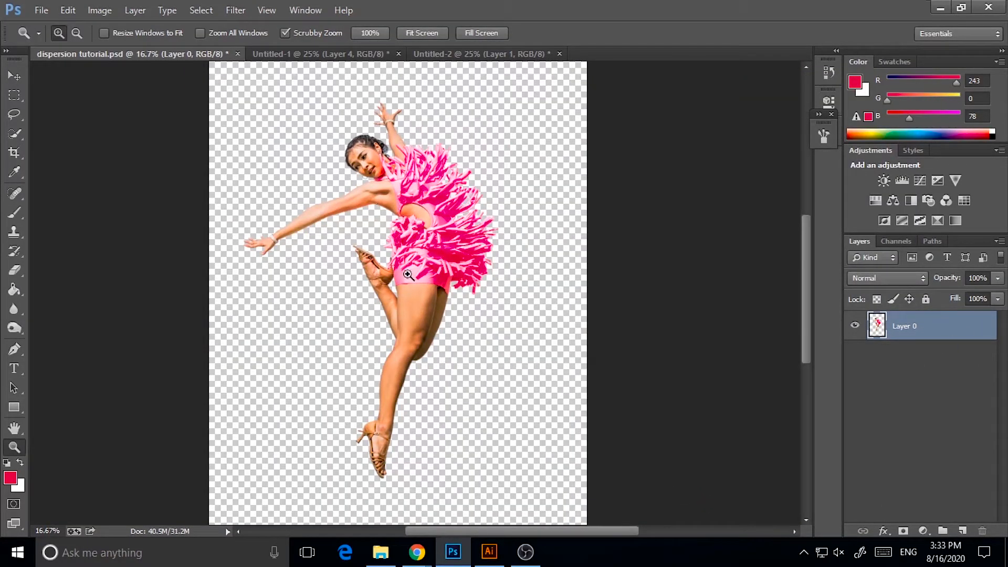
scroll(523, 352, up, 2)
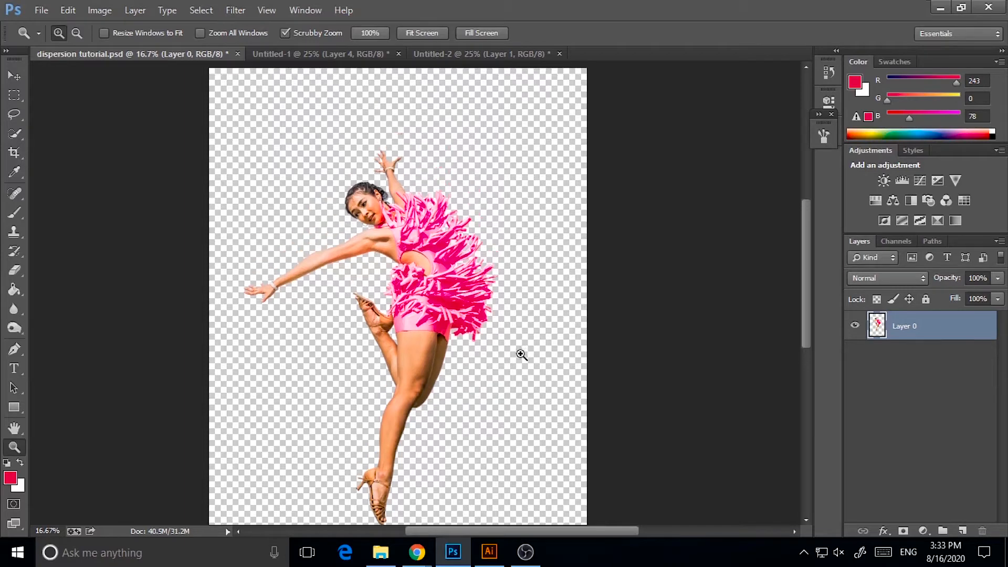
scroll(510, 391, down, 4)
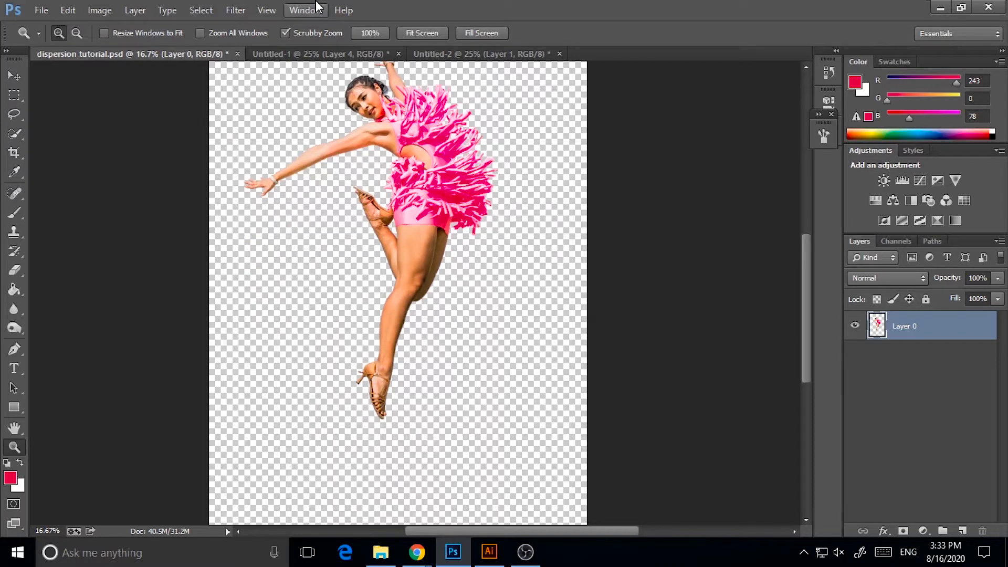
- Return to the Untitled-1 document, hide the original image layer, and show and select Final output to review it
click(320, 54)
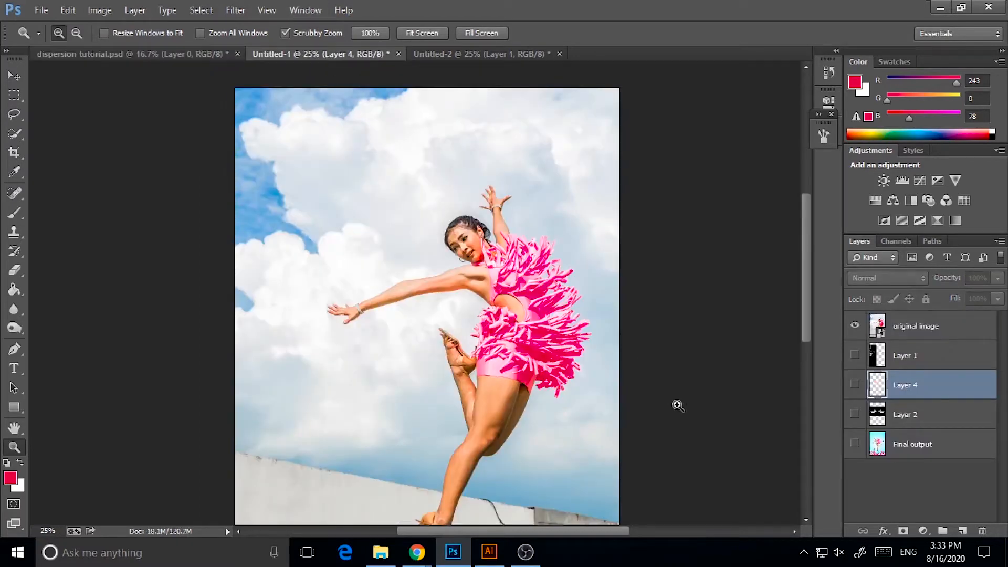
click(854, 326)
click(854, 443)
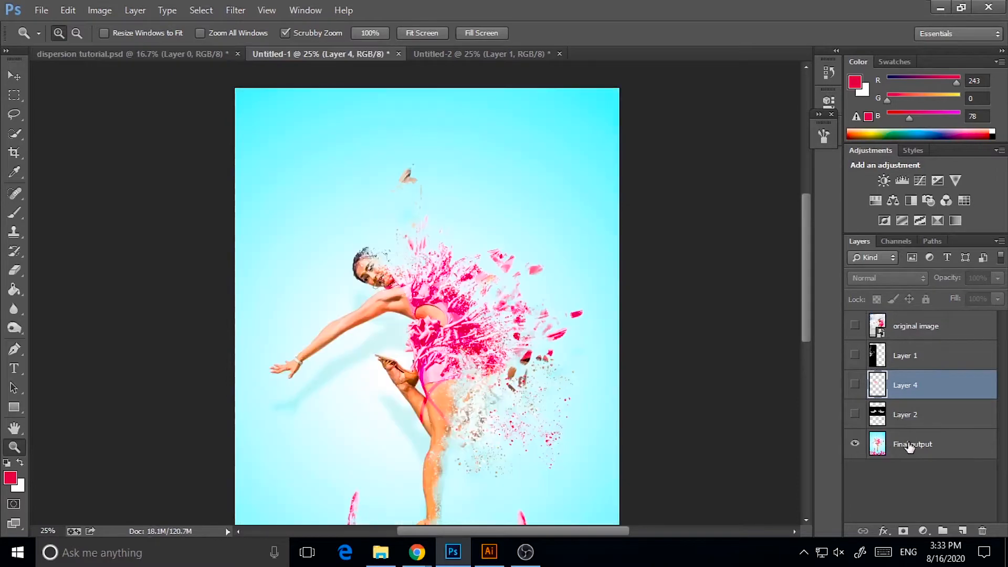
click(898, 444)
scroll(565, 343, down, 3)
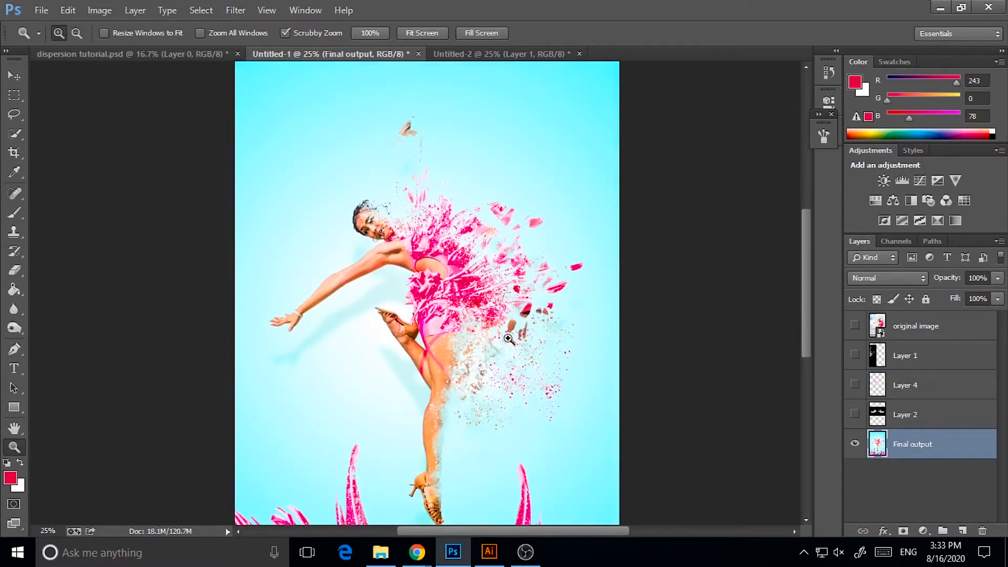
scroll(508, 339, down, 2)
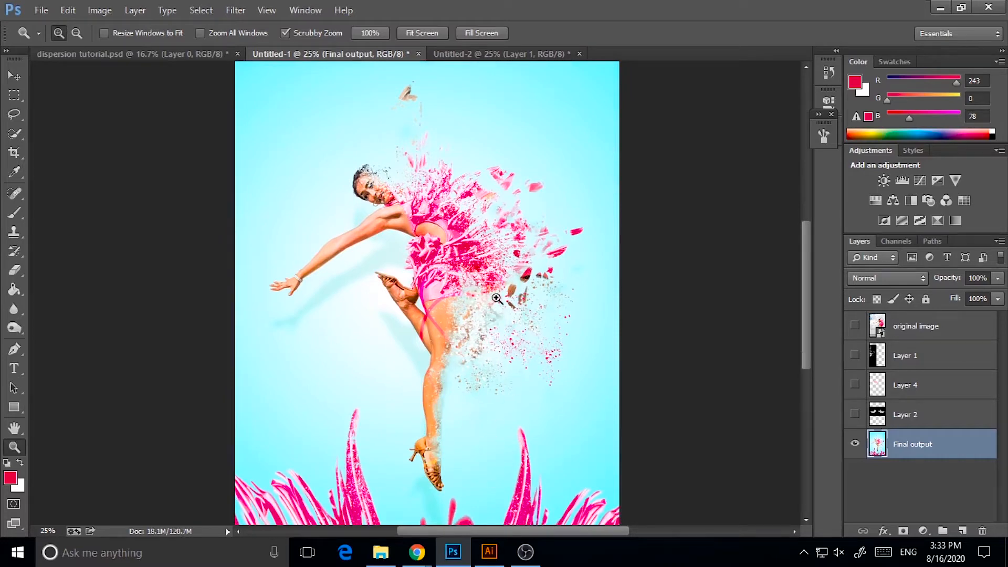
- Rename Layer 0 in dispersion tutorial.psd as "original image"
click(193, 53)
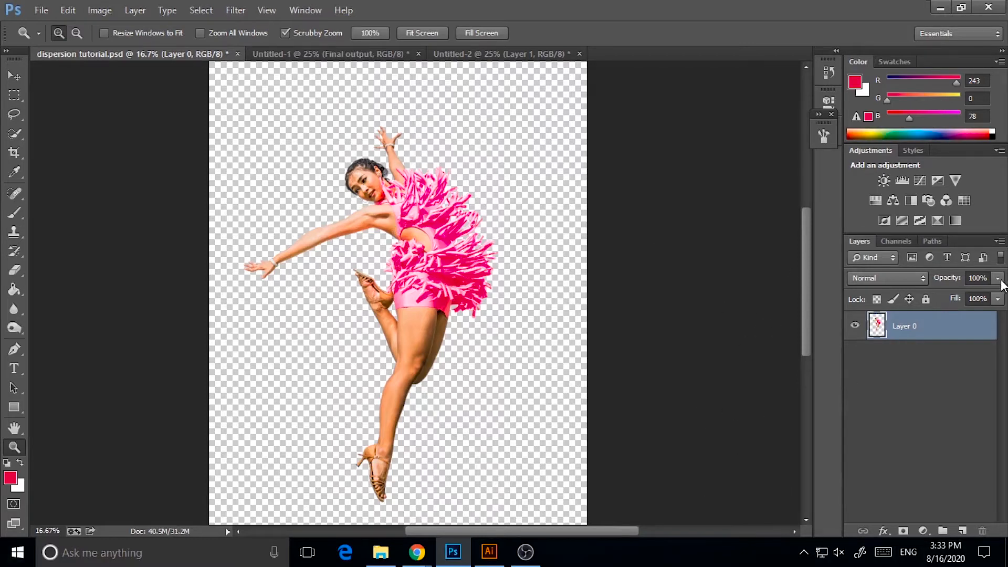
right_click(901, 329)
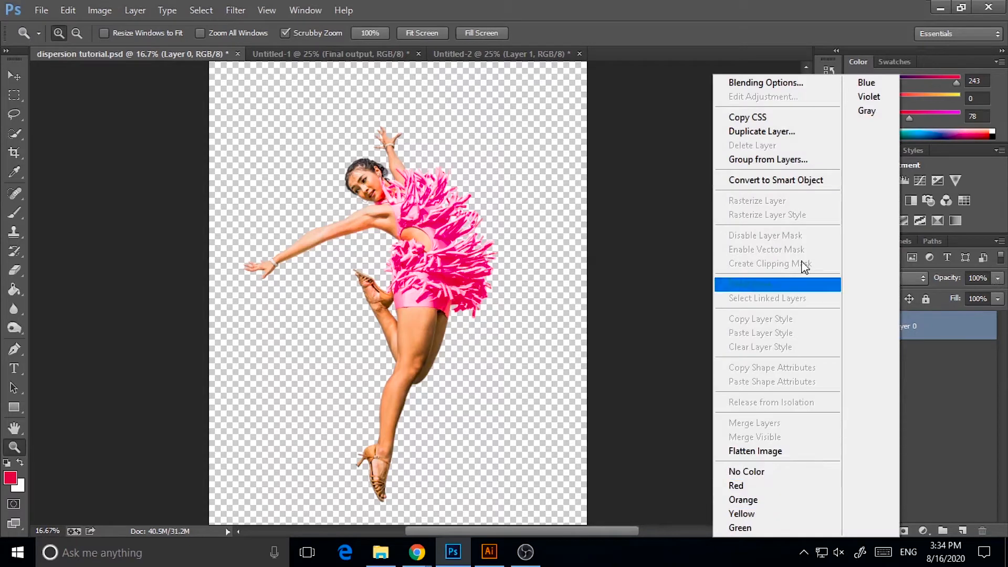
click(925, 326)
double_click(912, 326)
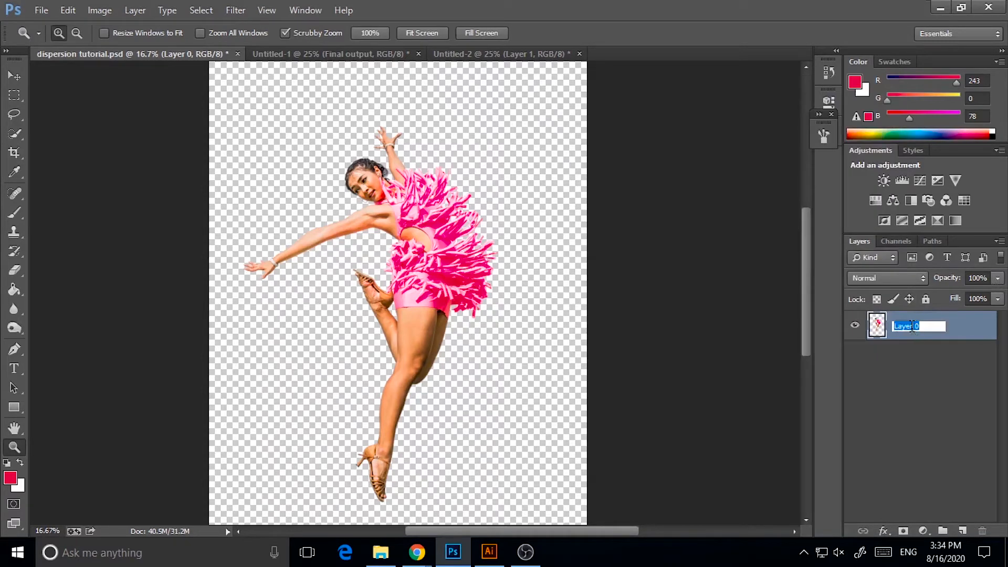
text(orc)
click(725, 427)
- Duplicate the original image layer under the default name and hide the original image layer
drag(512, 530, 473, 529)
drag(805, 336, 810, 309)
right_click(940, 329)
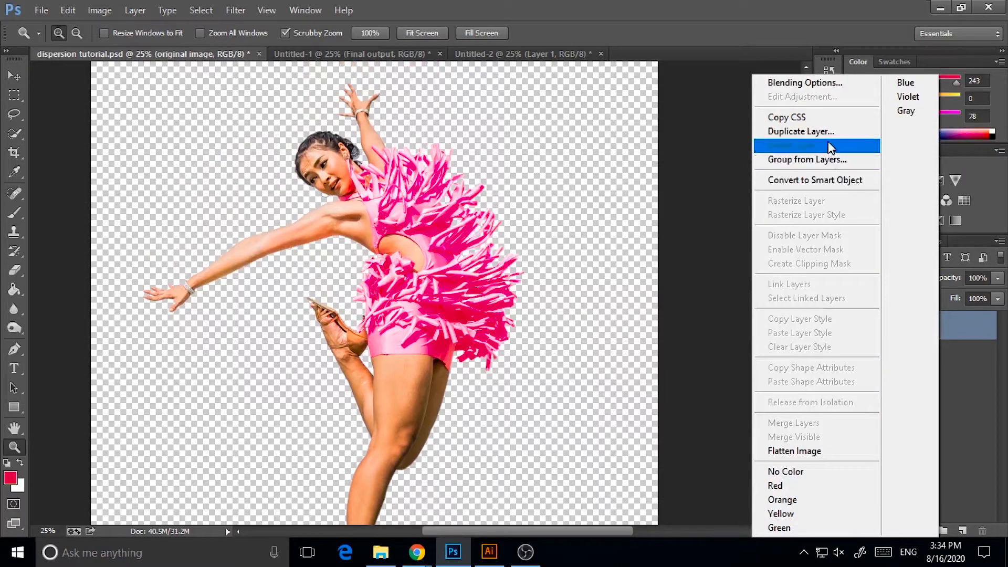
click(819, 132)
click(636, 164)
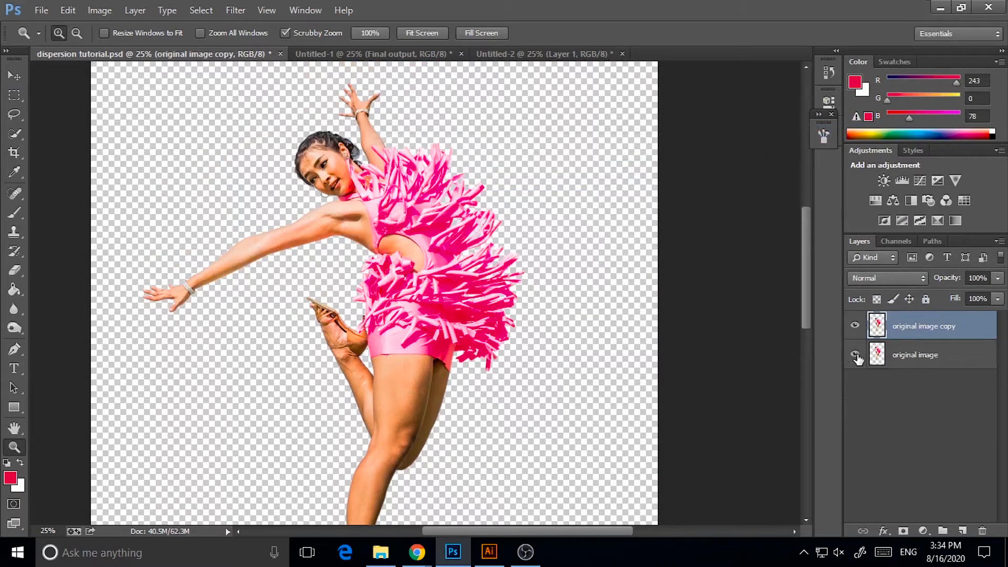
mouse_move(807, 307)
mouse_down()
mouse_move(811, 282)
mouse_move(813, 295)
mouse_up()
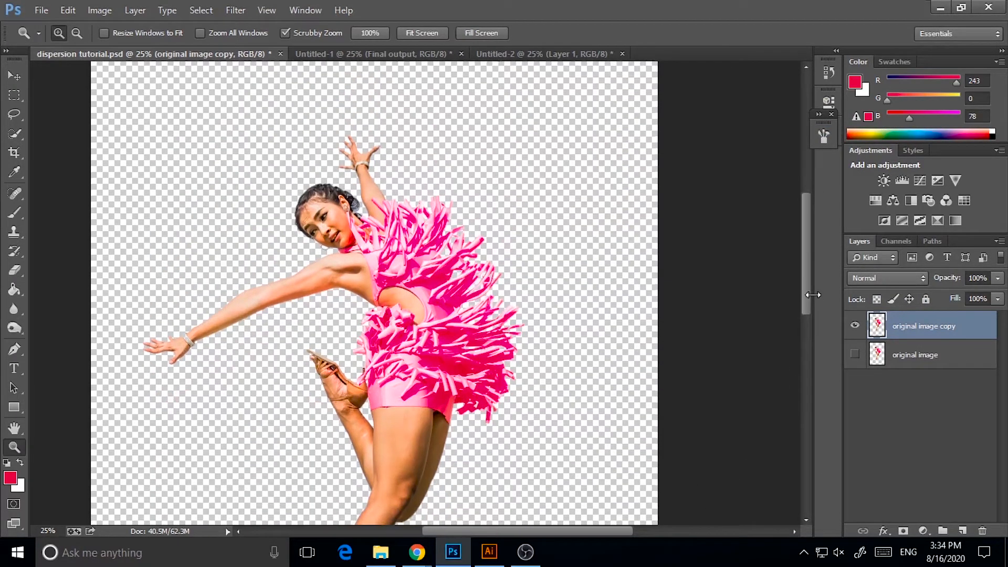
- Duplicate the original image copy layer as "original image copy 2" in the same document
right_click(945, 335)
click(803, 132)
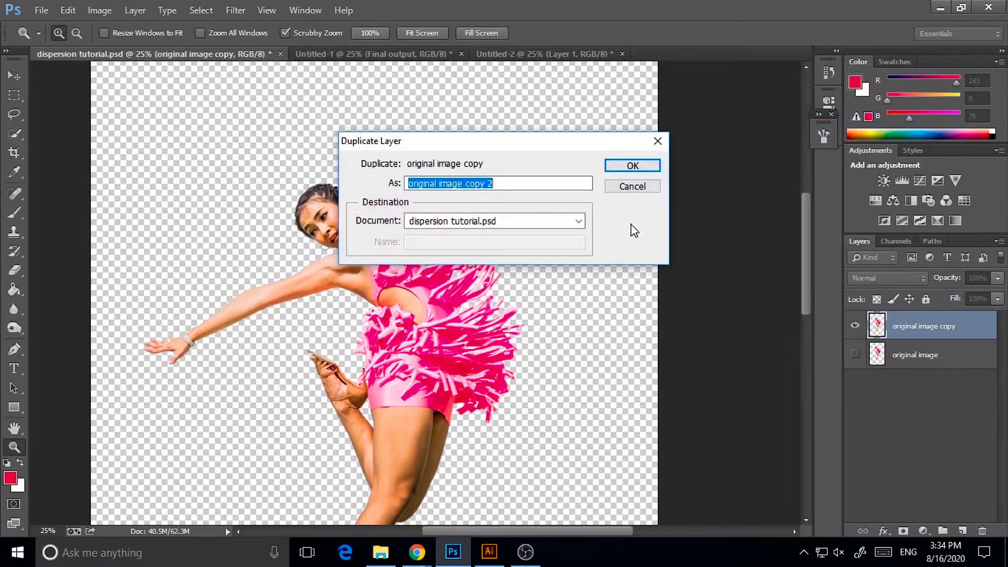
click(633, 167)
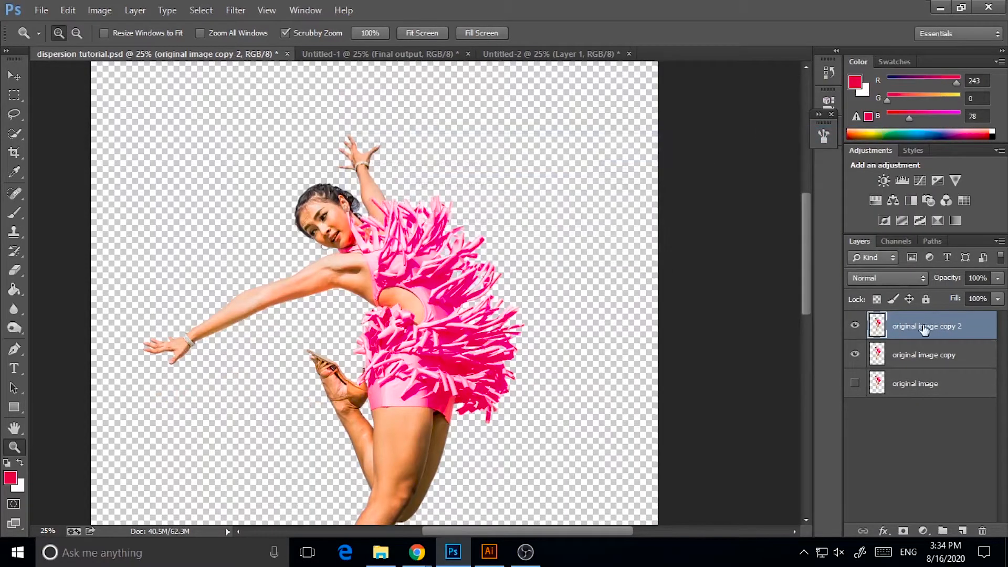
- Make original image copy the active layer and hide the original image copy 2 layer
click(903, 361)
scroll(619, 398, down, 8)
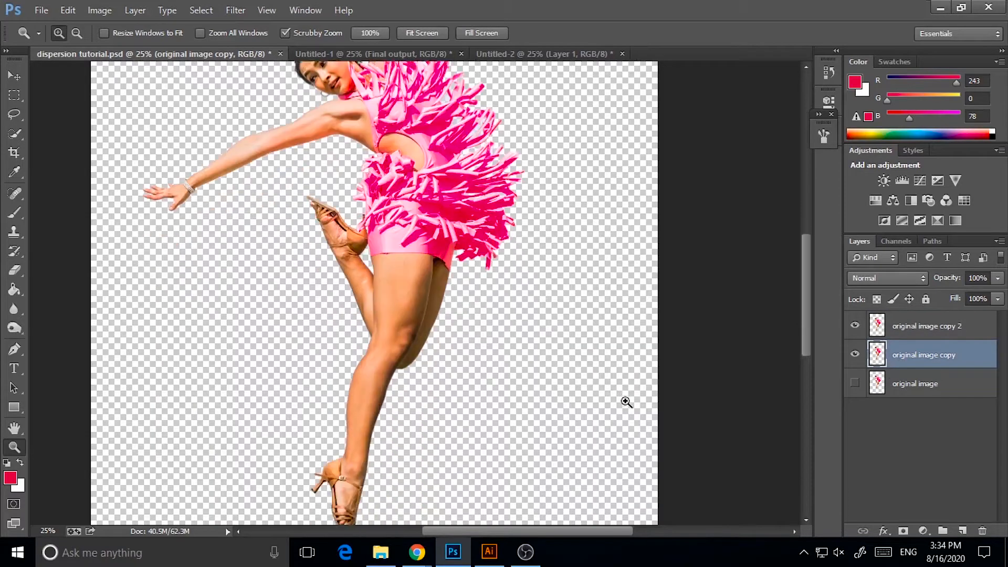
scroll(626, 402, up, 8)
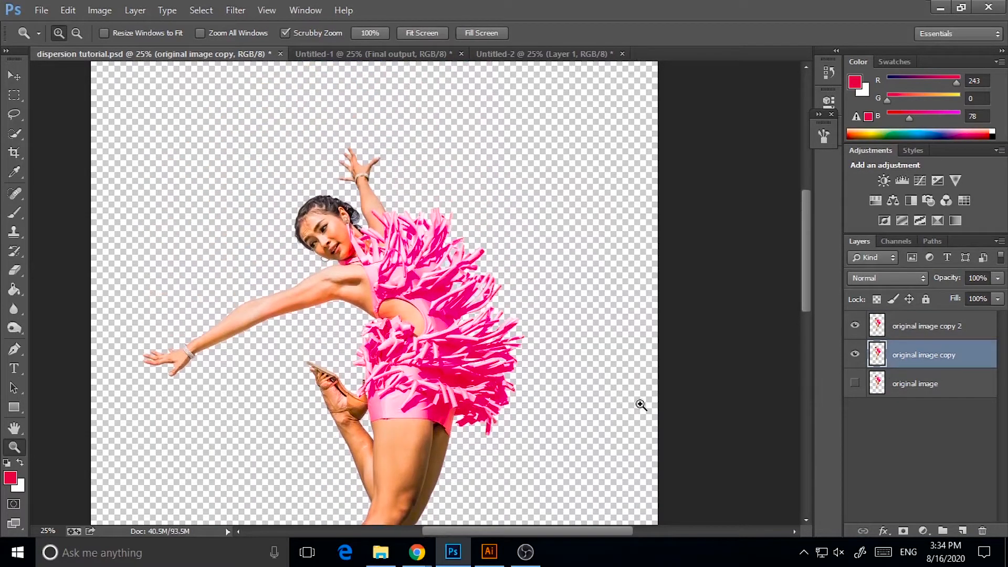
scroll(641, 404, down, 2)
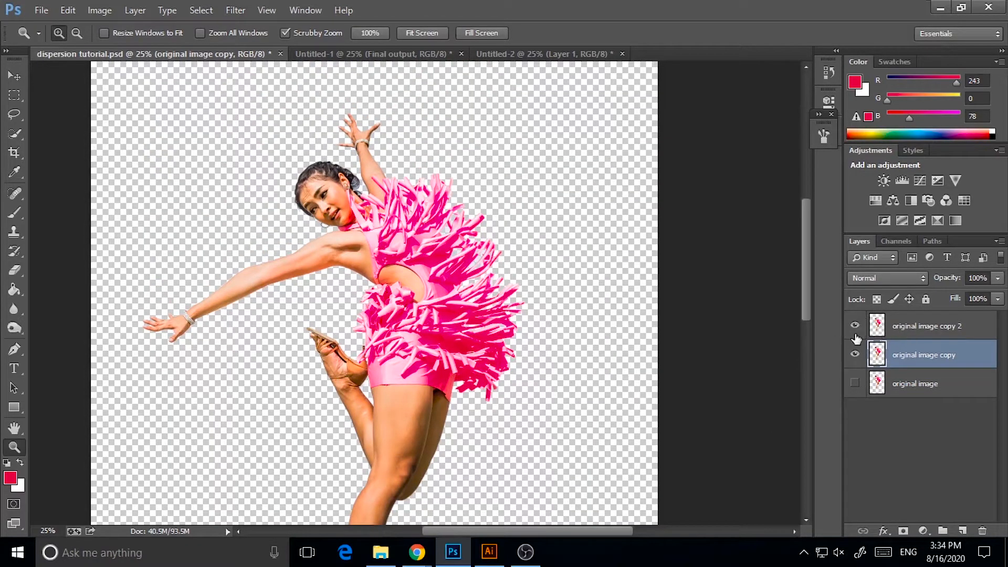
click(855, 327)
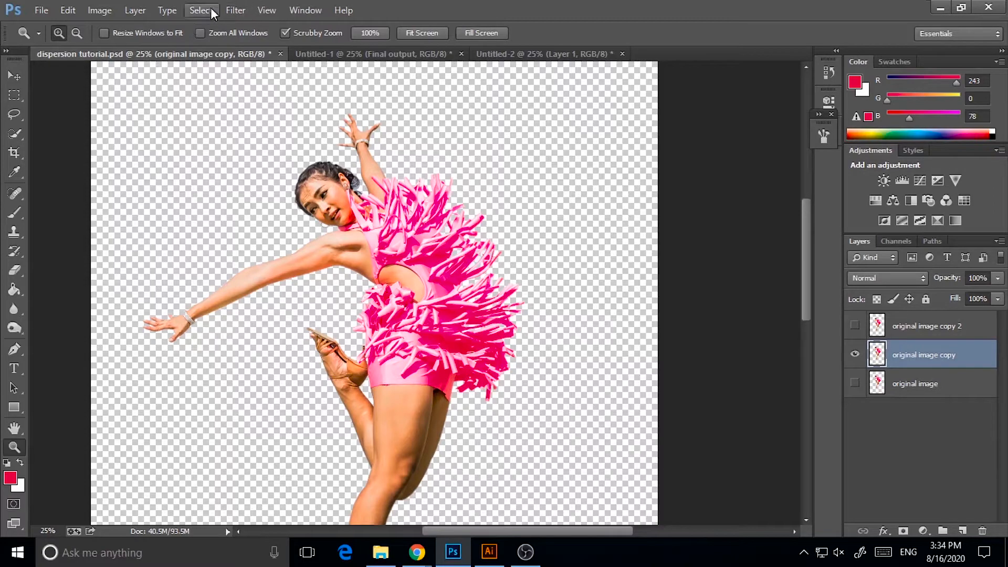
- Open the Liquify filter on the original image copy layer and set the Forward Warp brush size to 500
click(230, 11)
click(282, 123)
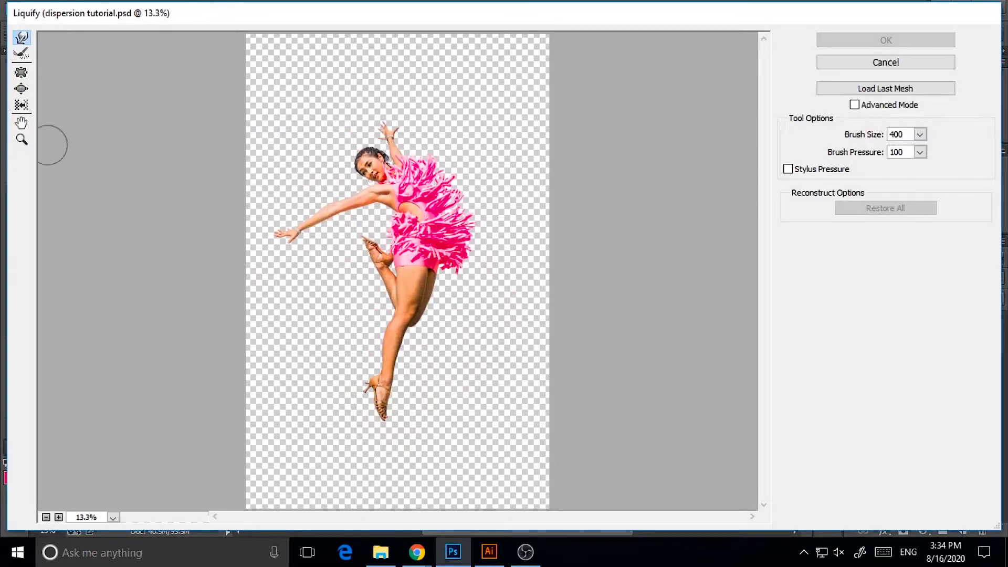
key(z)
click(442, 182)
click(543, 299)
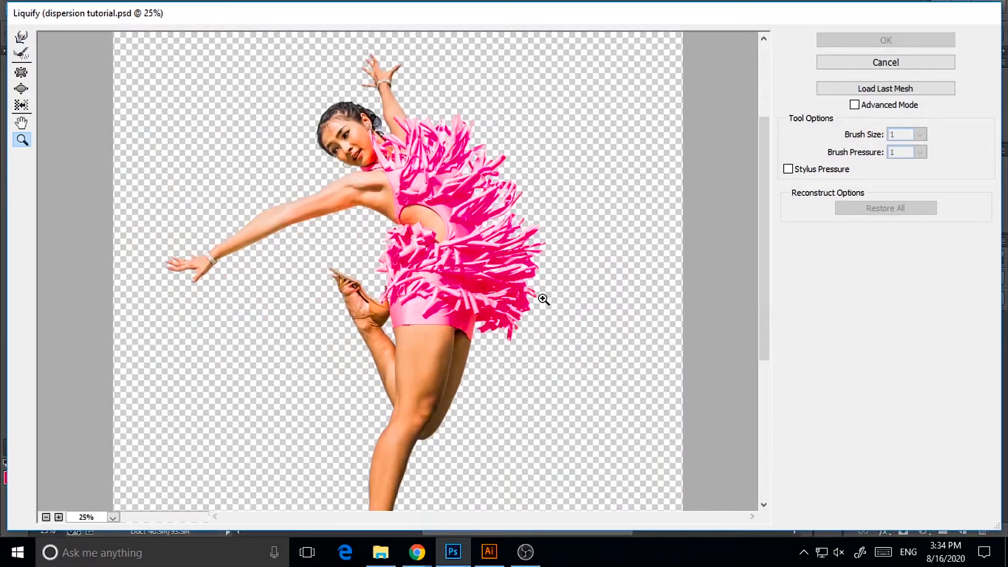
click(23, 42)
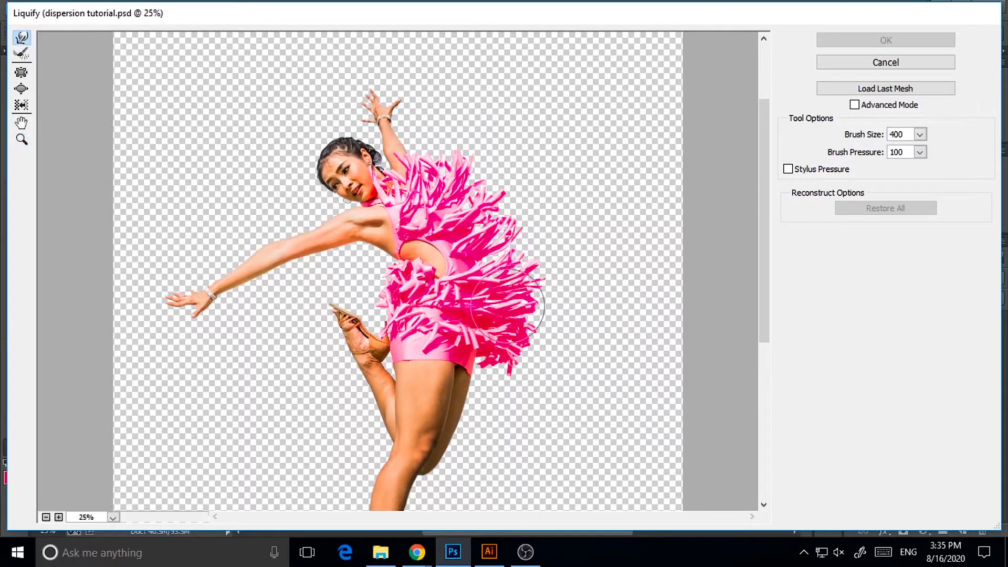
key(bracketright)
key(bracketright)
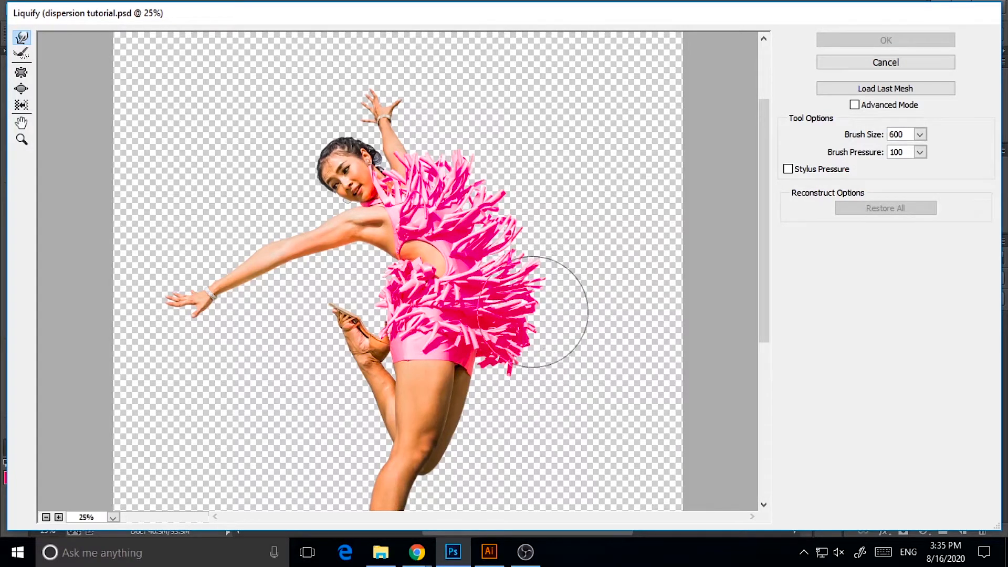
key(bracketleft)
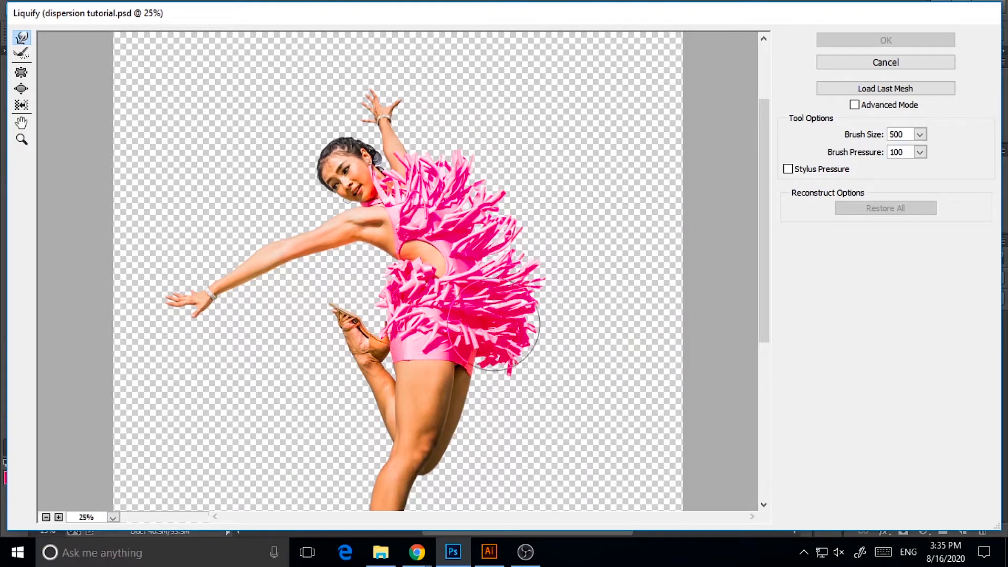
- Warp the dancer's dress, legs and body edges outward to the right in long streaks and apply the Liquify filter
drag(484, 330, 609, 310)
drag(425, 259, 562, 239)
mouse_move(432, 217)
mouse_down()
mouse_move(526, 208)
mouse_move(623, 179)
mouse_up()
drag(520, 336, 594, 384)
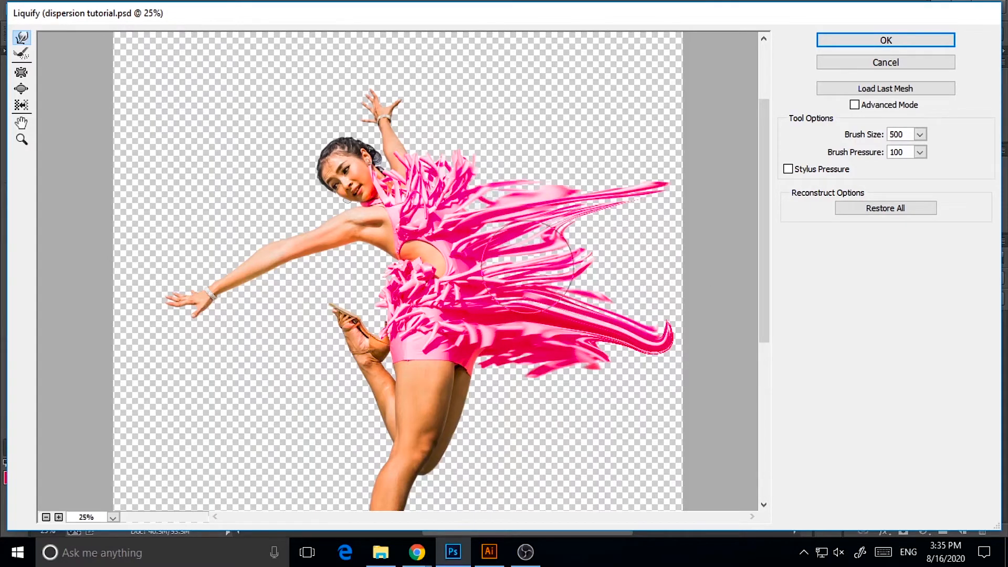
scroll(520, 266, down, 1)
drag(447, 320, 630, 333)
scroll(440, 431, down, 2)
drag(420, 296, 570, 305)
drag(383, 367, 417, 371)
drag(472, 255, 633, 254)
scroll(577, 262, up, 5)
drag(399, 178, 495, 166)
scroll(495, 174, down, 3)
drag(512, 456, 638, 454)
drag(524, 221, 670, 225)
drag(627, 262, 668, 269)
click(885, 40)
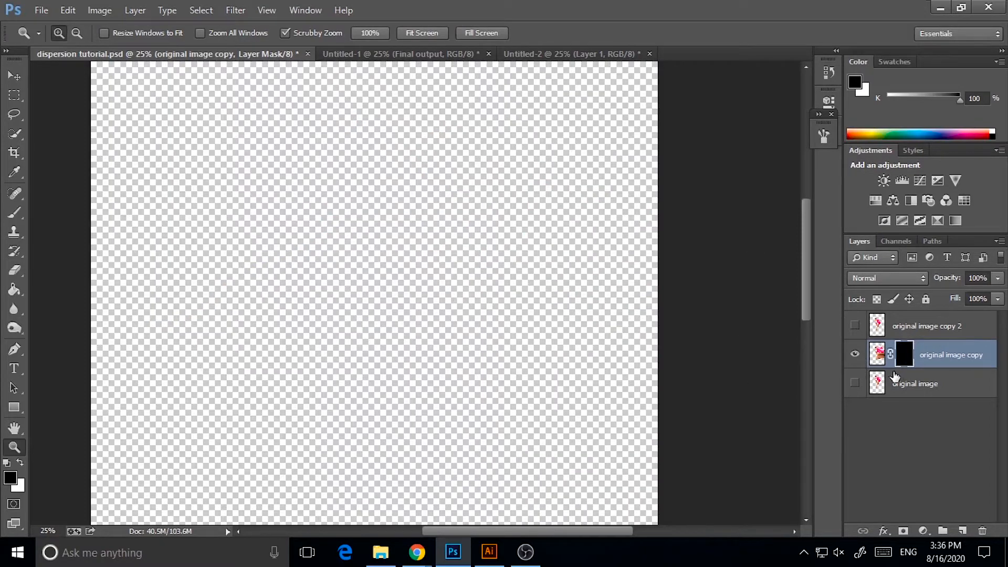
- Show the original image copy 2 layer, make it active and add a white layer mask to it
click(855, 326)
click(900, 330)
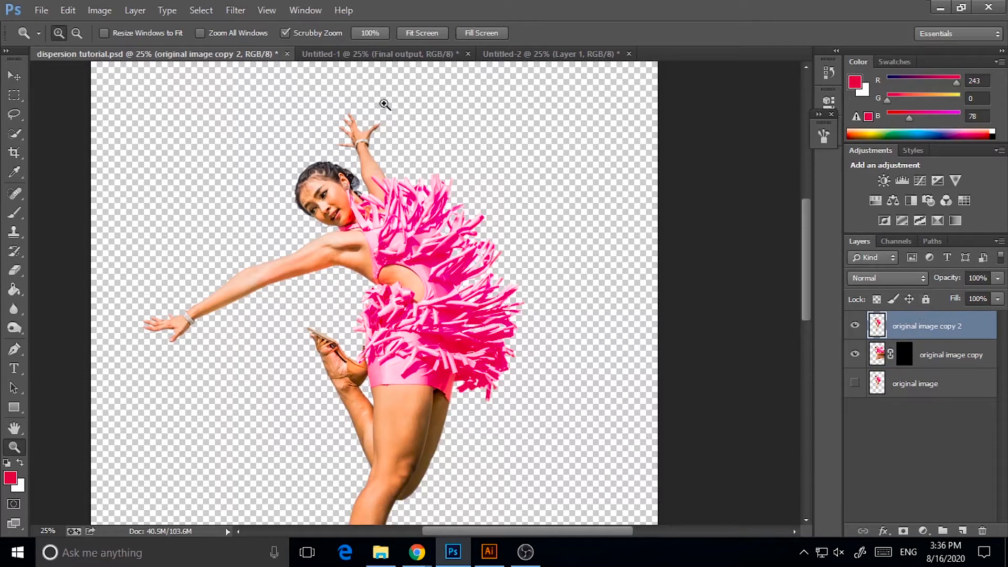
click(903, 531)
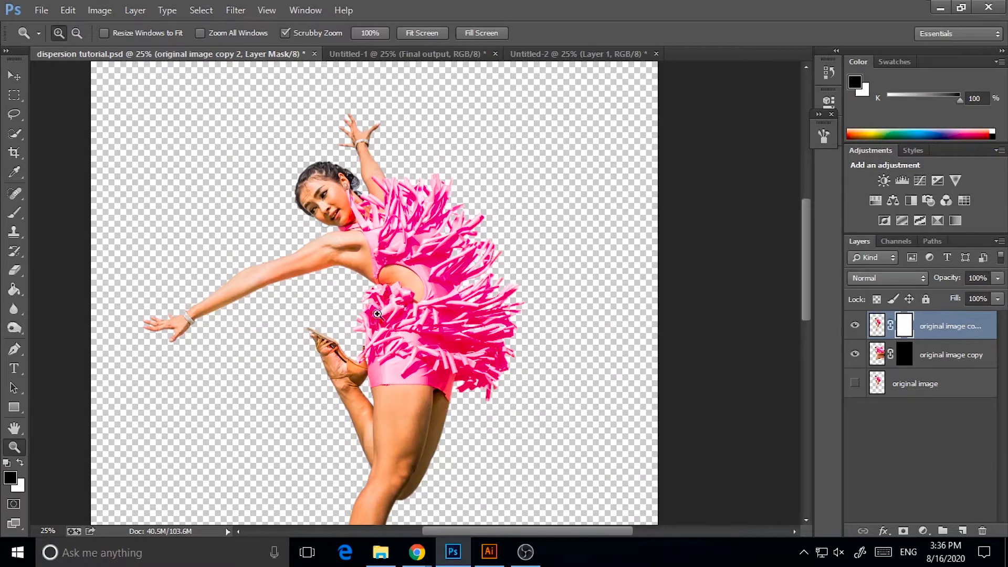
- Activate the Brush tool and choose the 50 px splatter brush tip
scroll(378, 315, down, 1)
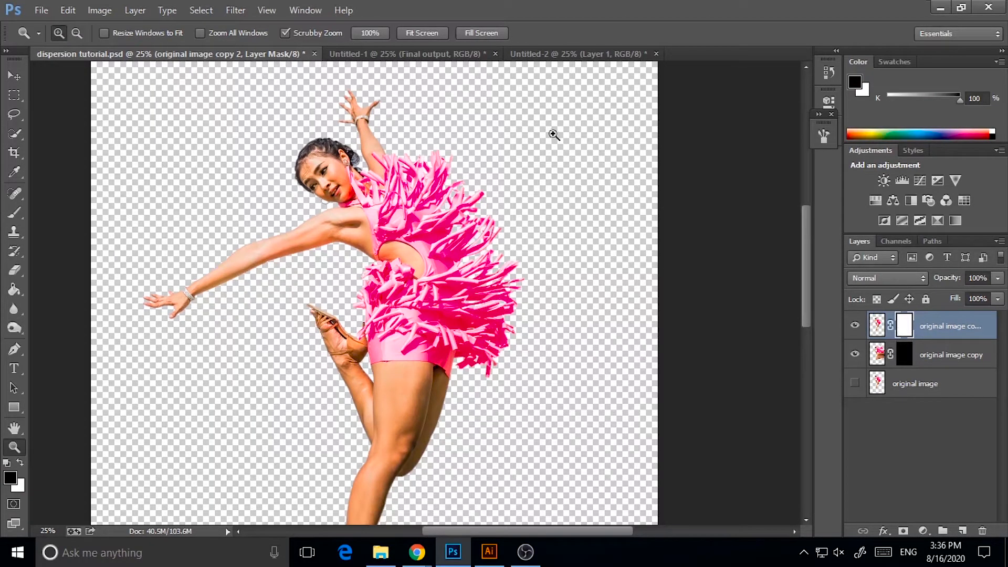
scroll(548, 230, up, 1)
scroll(810, 305, down, 1)
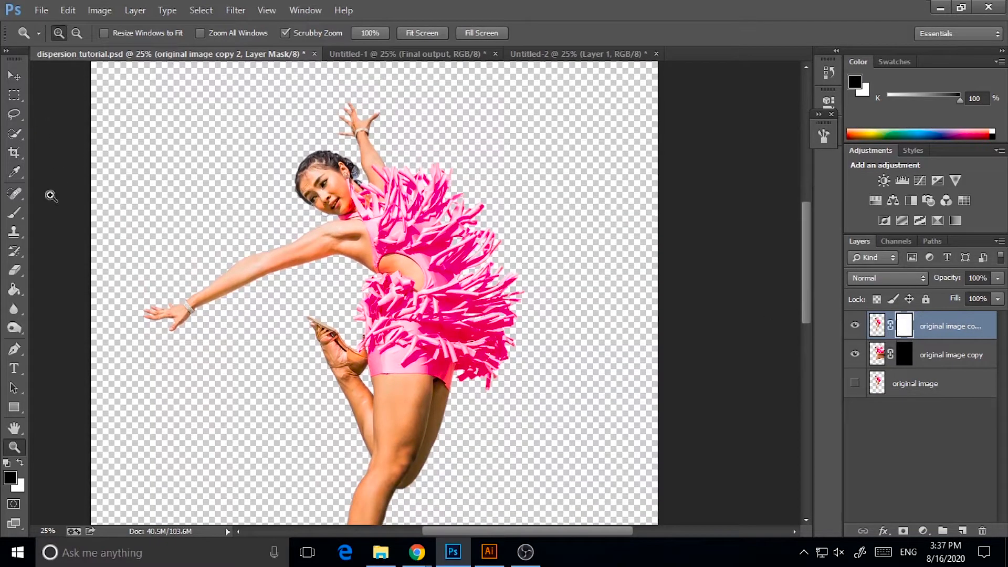
click(15, 213)
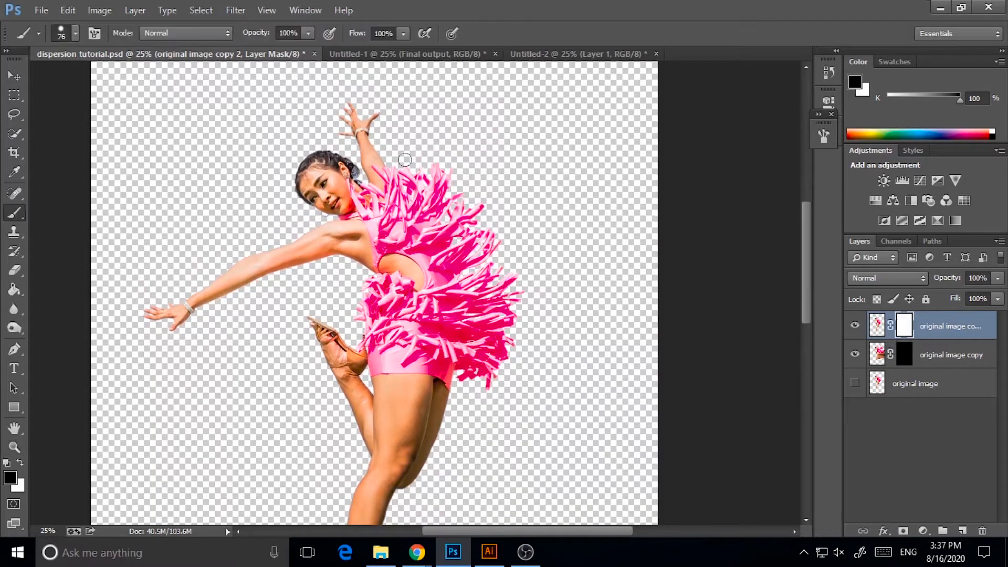
click(76, 33)
scroll(121, 160, down, 5)
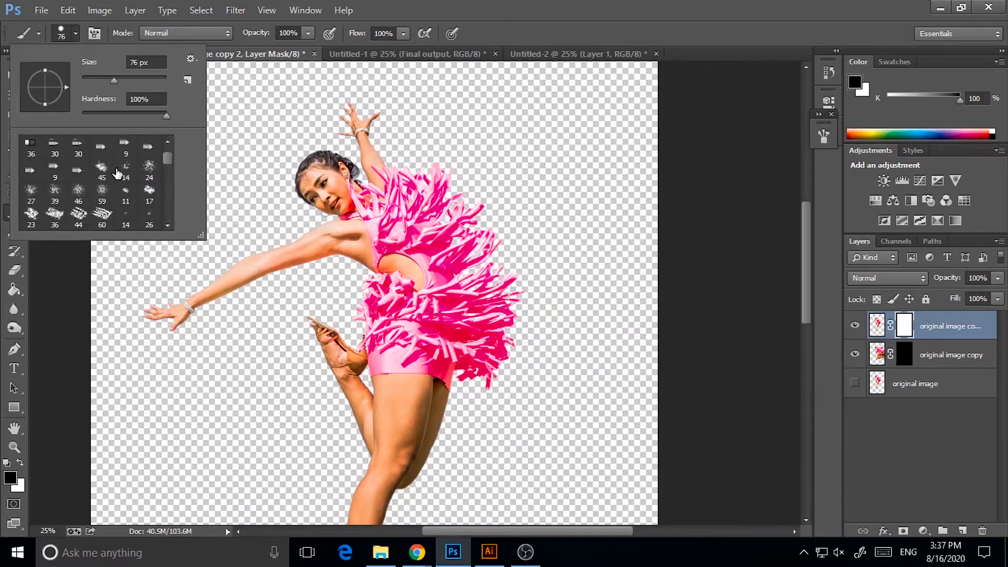
drag(171, 160, 170, 181)
scroll(126, 218, down, 1)
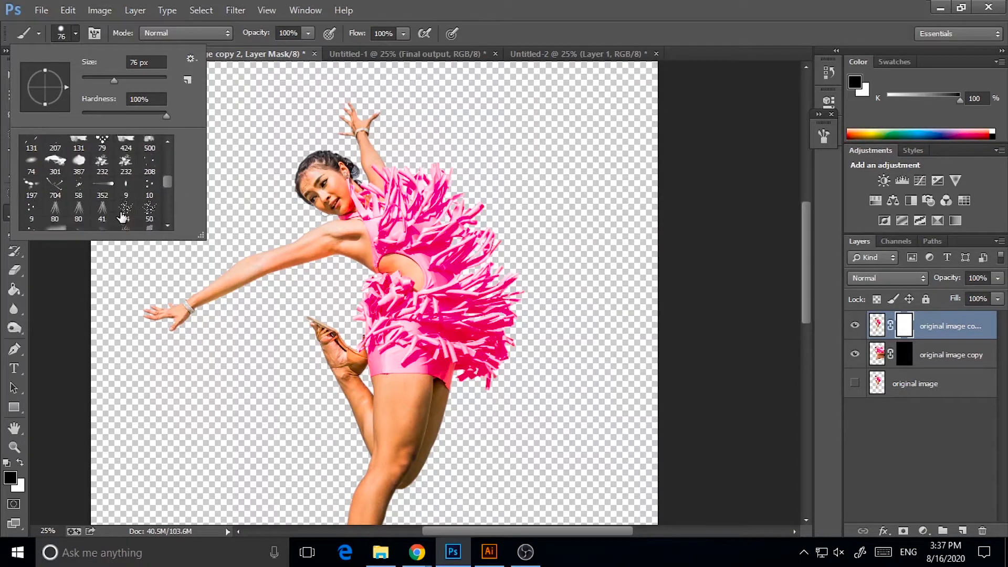
click(127, 216)
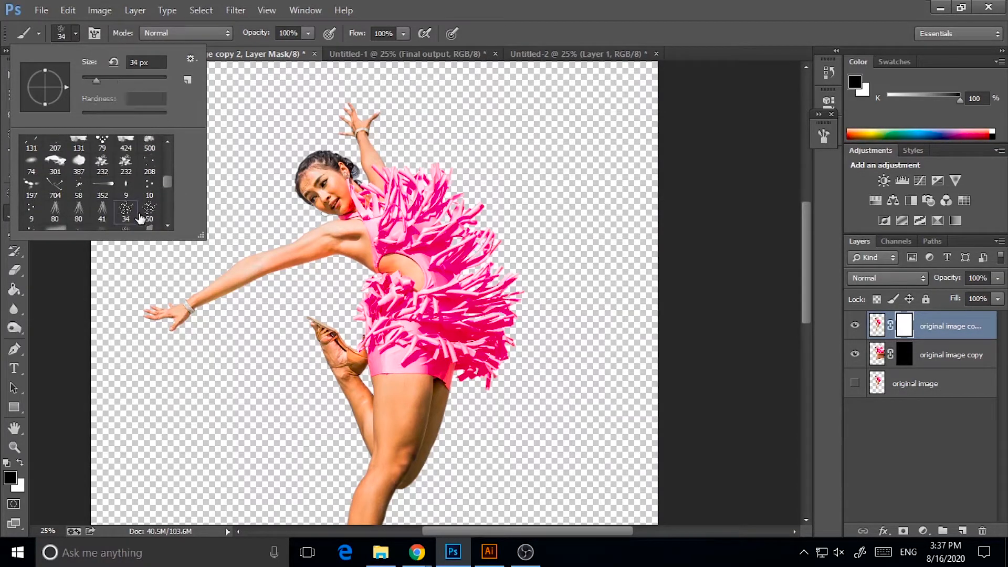
scroll(139, 213, up, 2)
scroll(142, 209, up, 3)
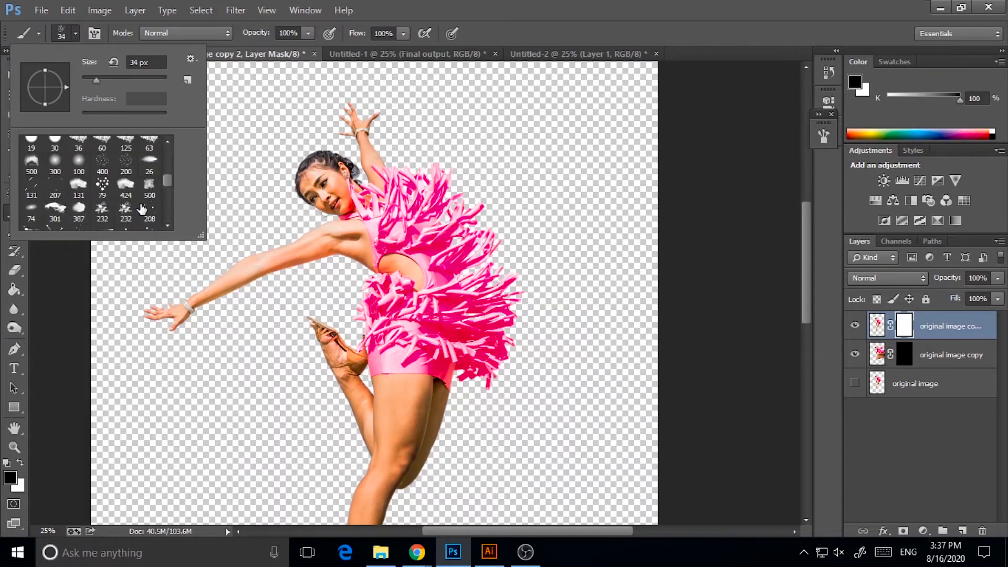
scroll(142, 207, down, 4)
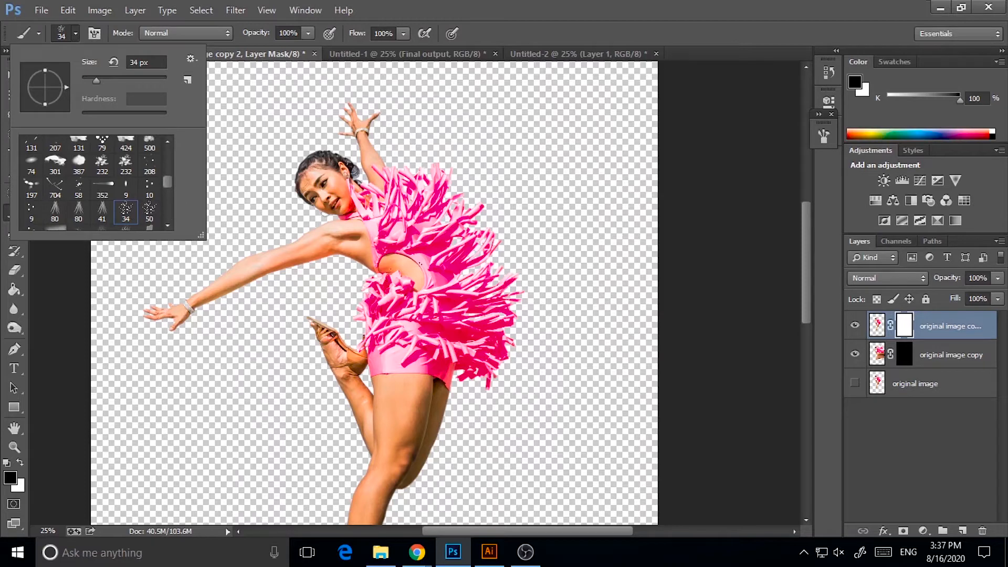
click(135, 342)
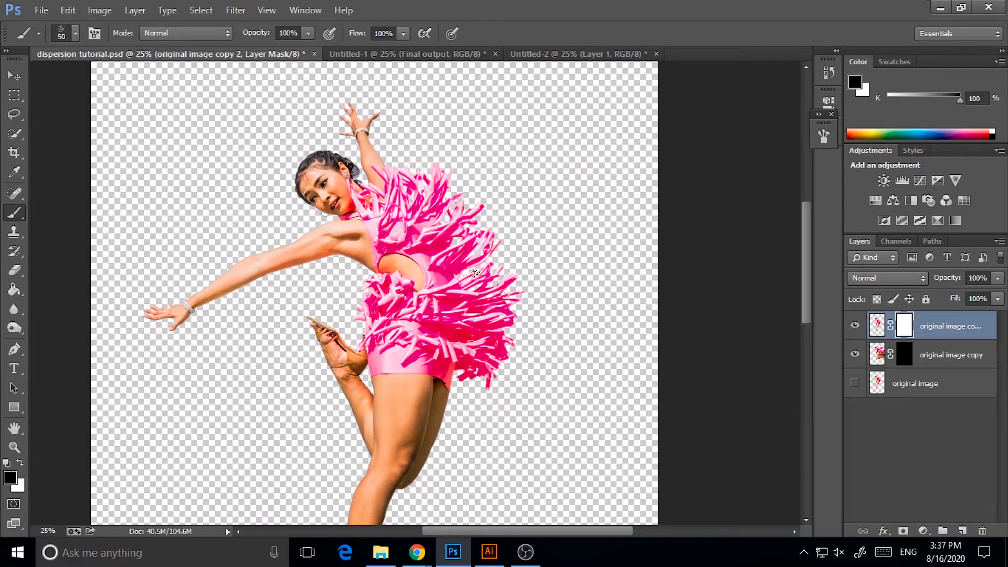
- Enlarge the splatter brush to 125 px
key(bracketright)
key(bracketright)
key(bracketright)
key(bracketright)
key(bracketright)
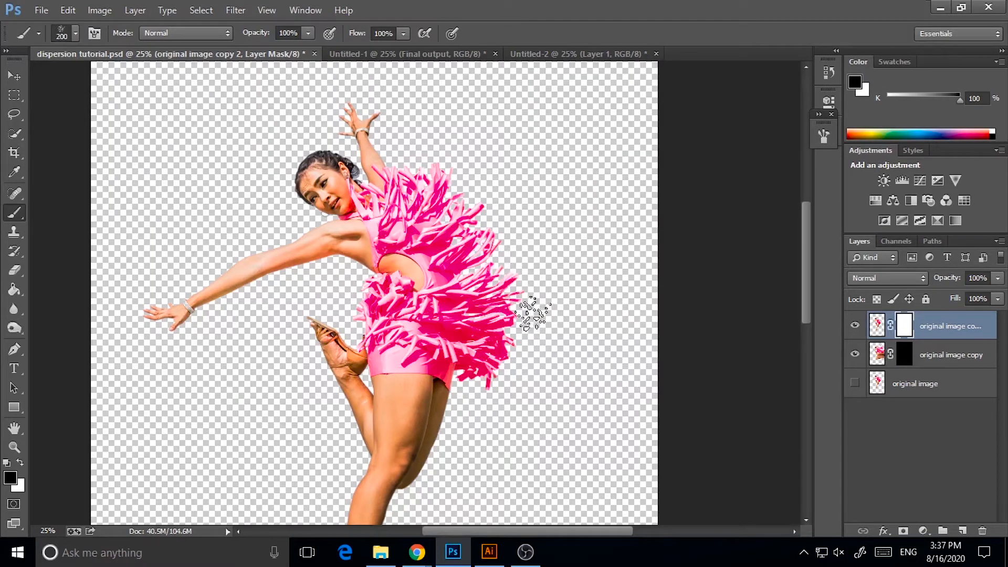
key(bracketleft)
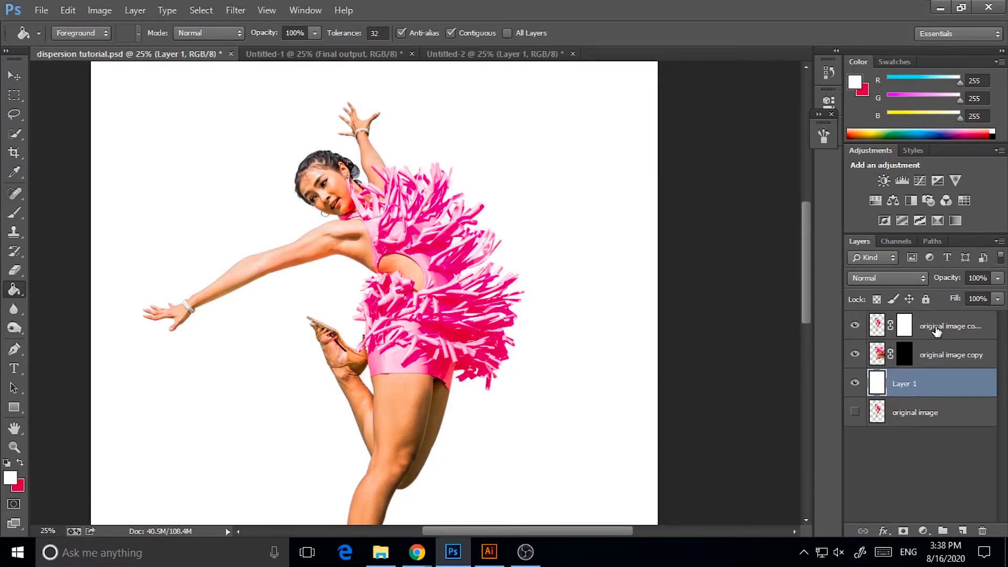
- Rename Layer 1 as "Background" and make original image copy 2 the active layer
double_click(912, 388)
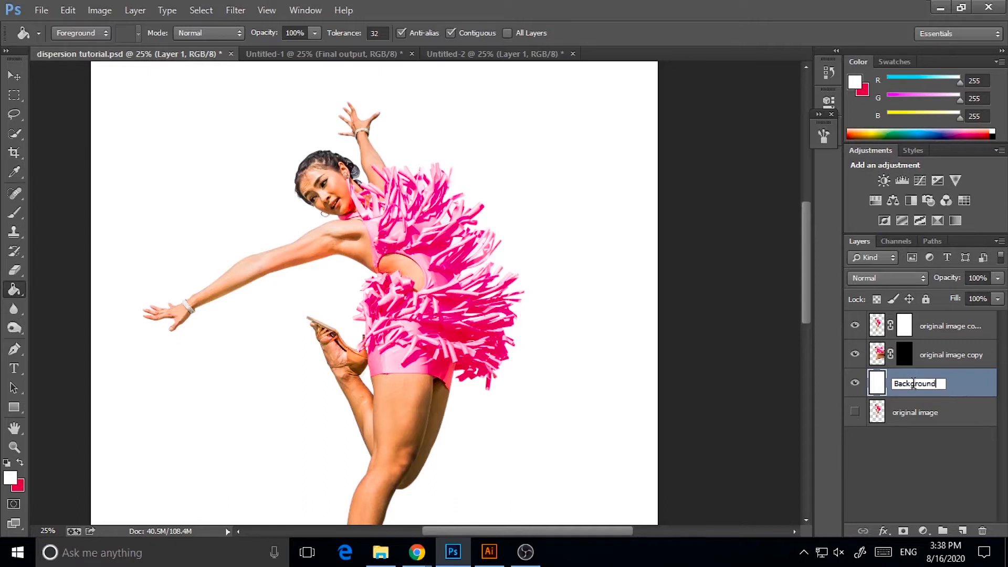
click(941, 360)
click(950, 335)
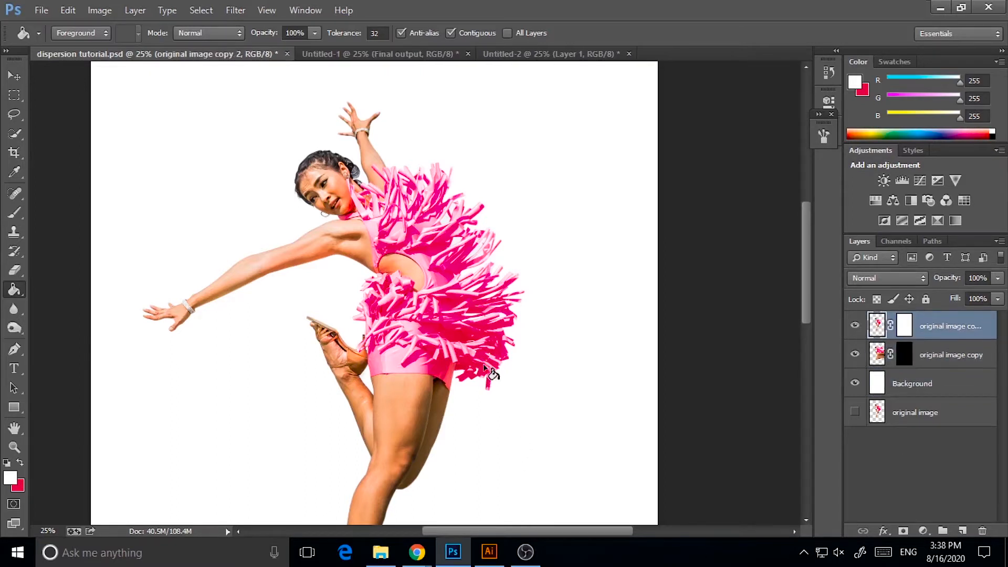
- Try dabbing the dress fringe on original image copy 2 with the 125 px splatter brush in default black
click(21, 214)
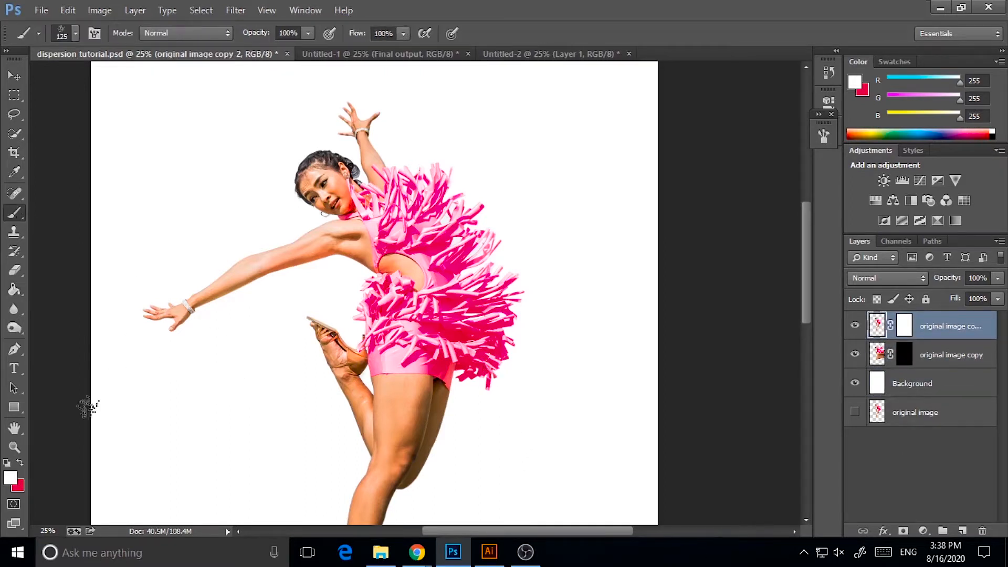
key(d)
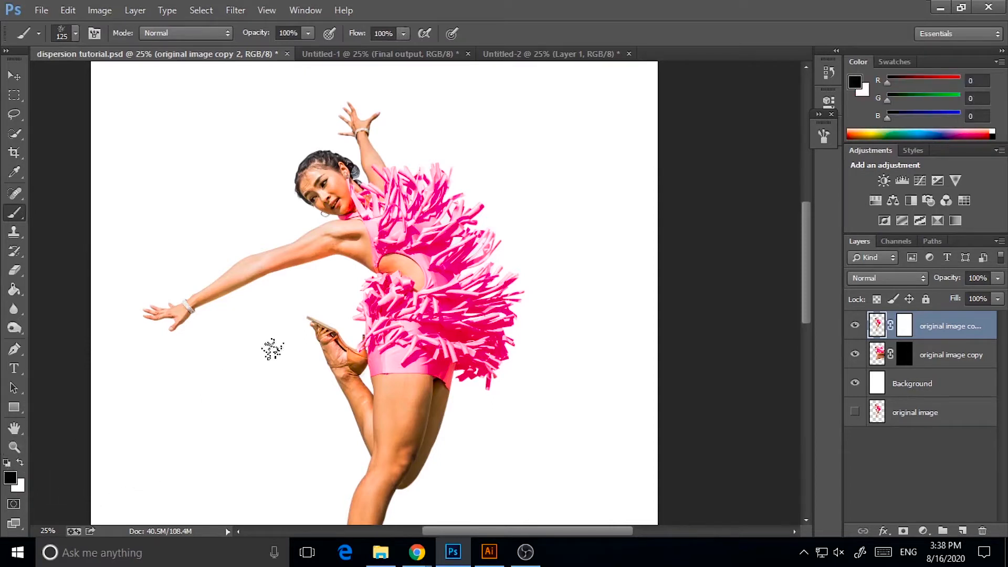
click(510, 288)
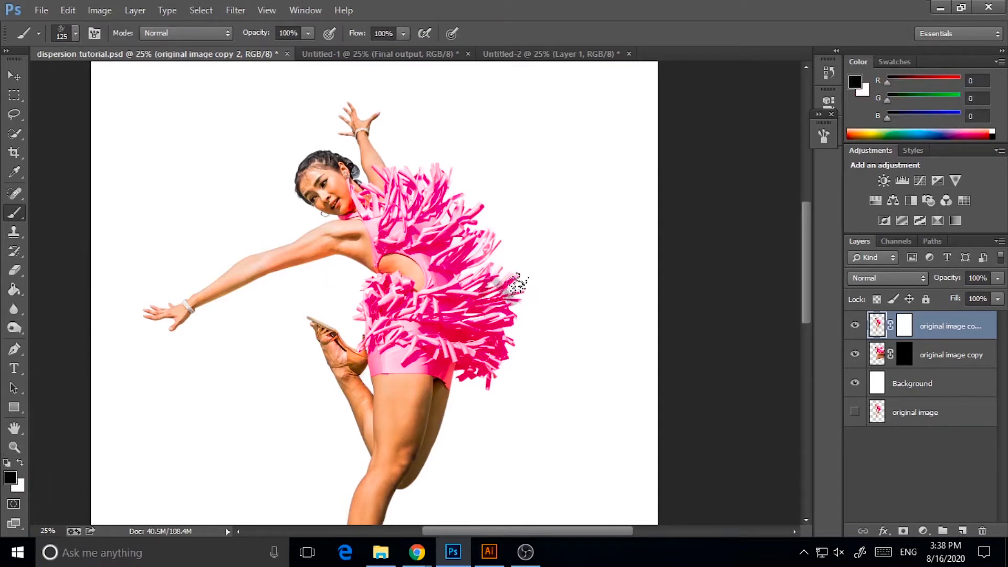
key(ctrl+z)
key(alt+bracketleft)
key(alt+bracketleft)
click(924, 322)
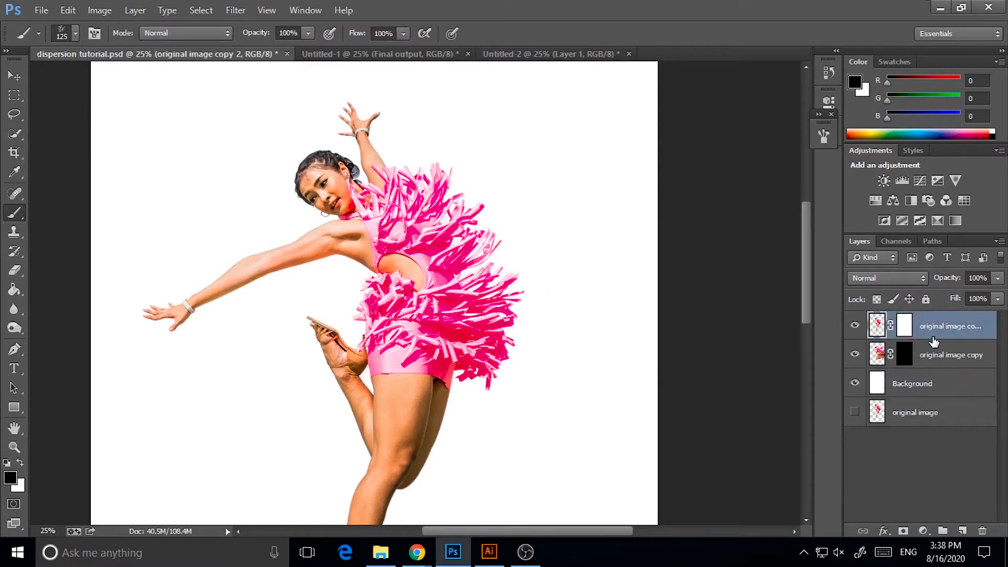
- Swap the foreground colour to white and paint splatter over the outer fringe of the dress
click(21, 463)
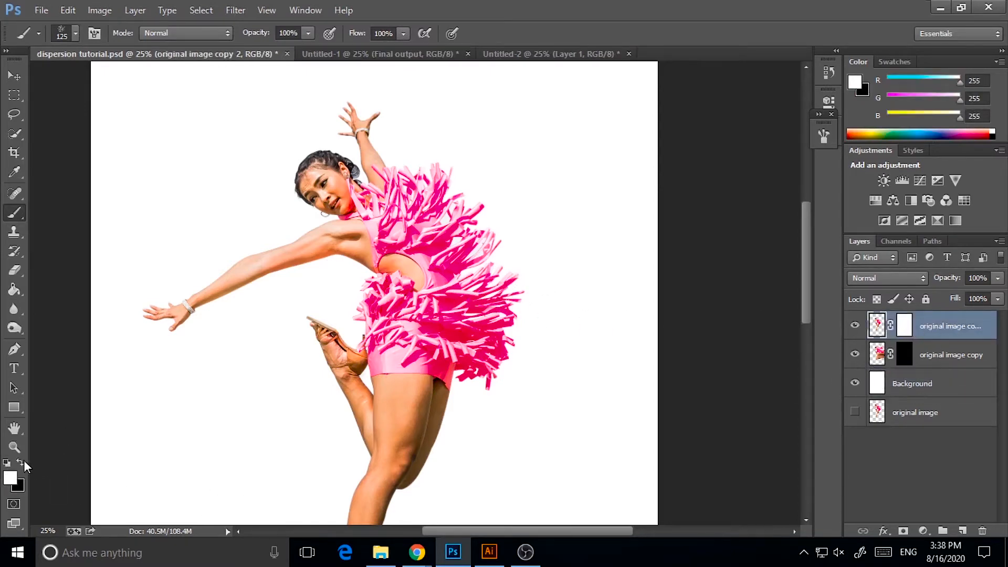
drag(487, 262, 506, 286)
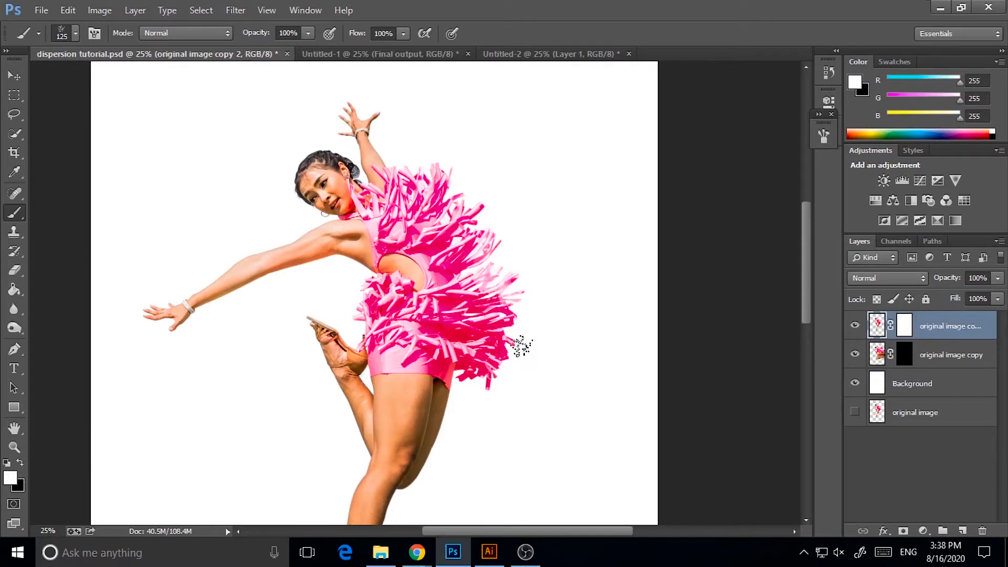
click(494, 270)
- Choose the 284 px splatter brush tip and review its brush settings
click(76, 33)
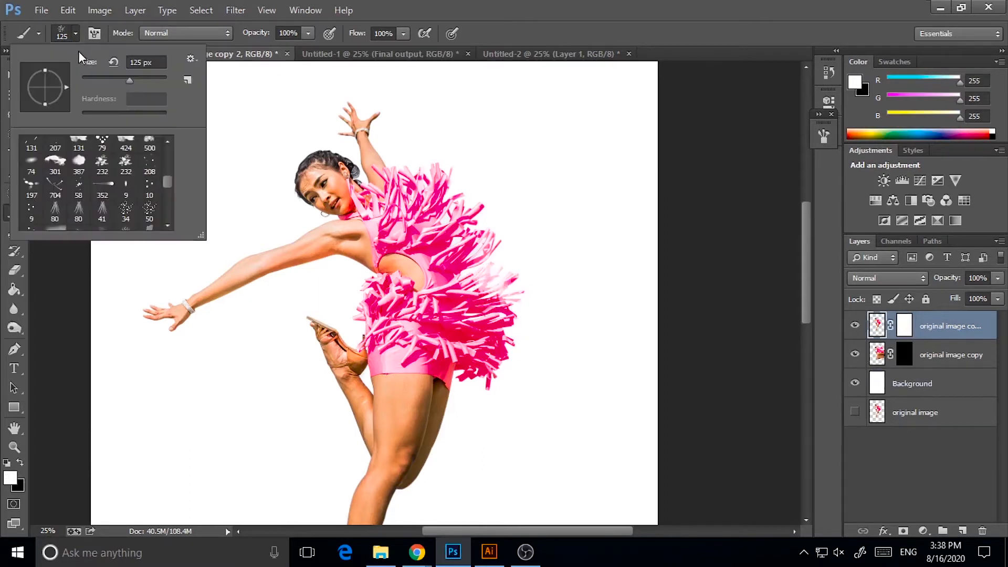
click(131, 208)
drag(168, 186, 168, 180)
scroll(169, 180, down, 4)
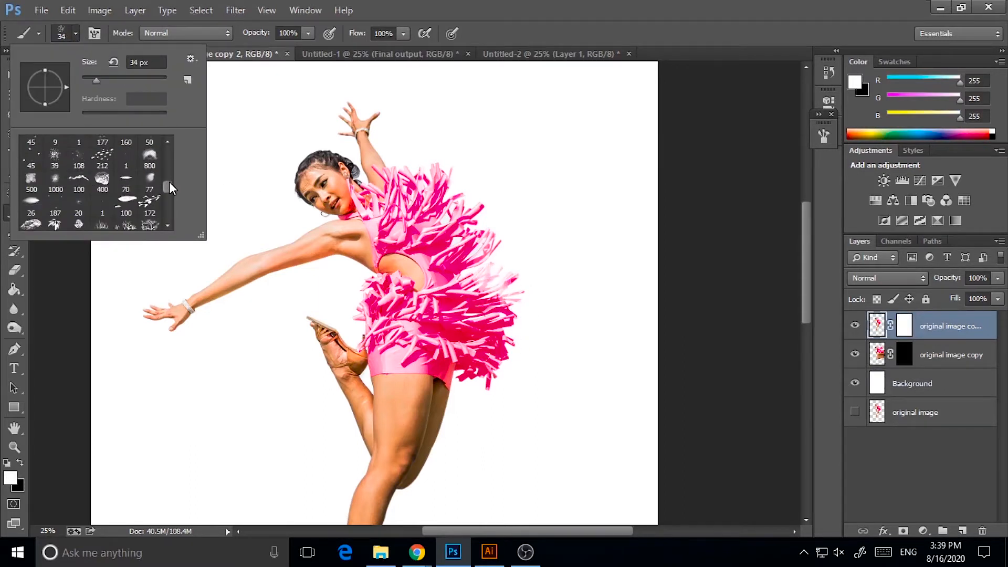
drag(169, 191, 167, 177)
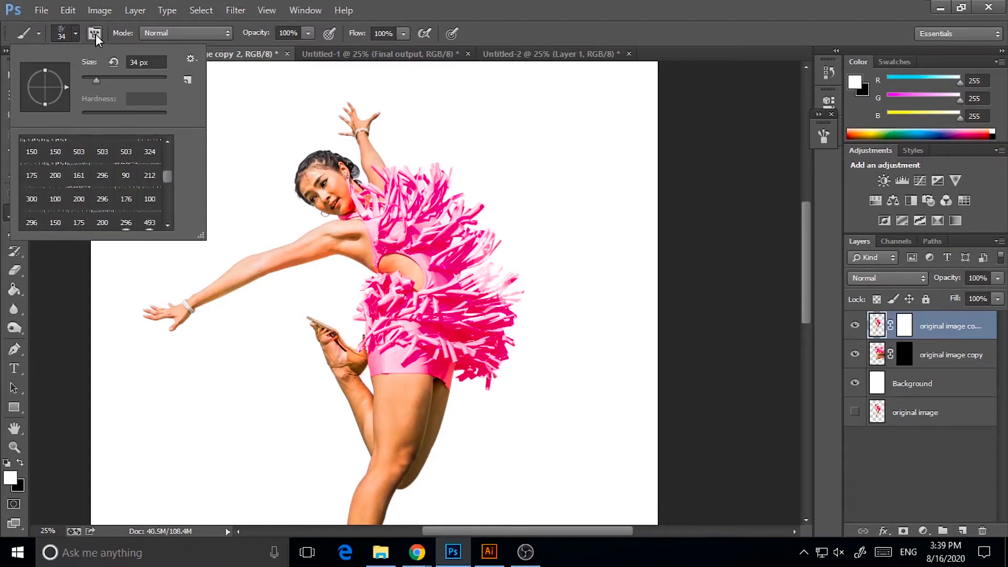
click(77, 32)
click(77, 34)
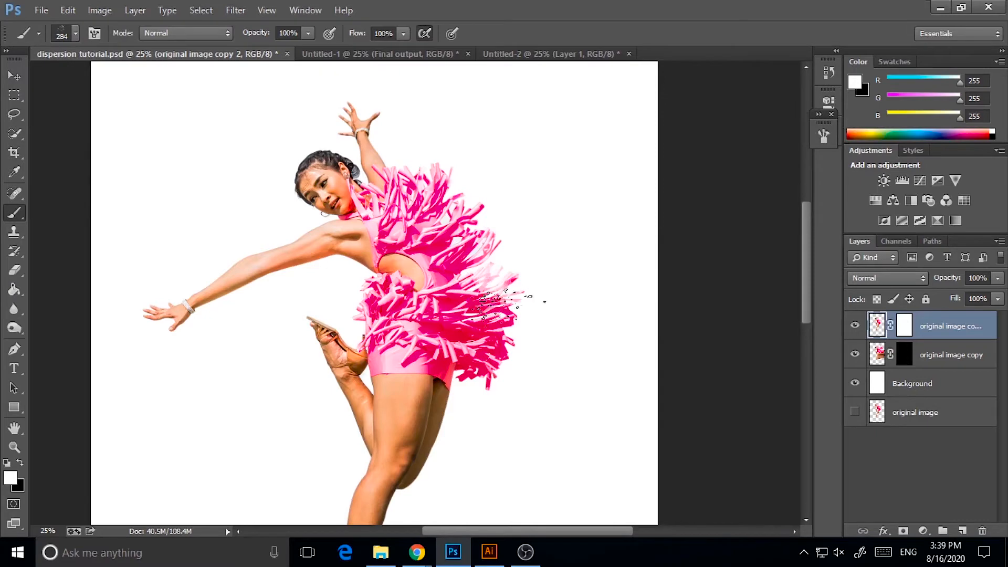
click(95, 33)
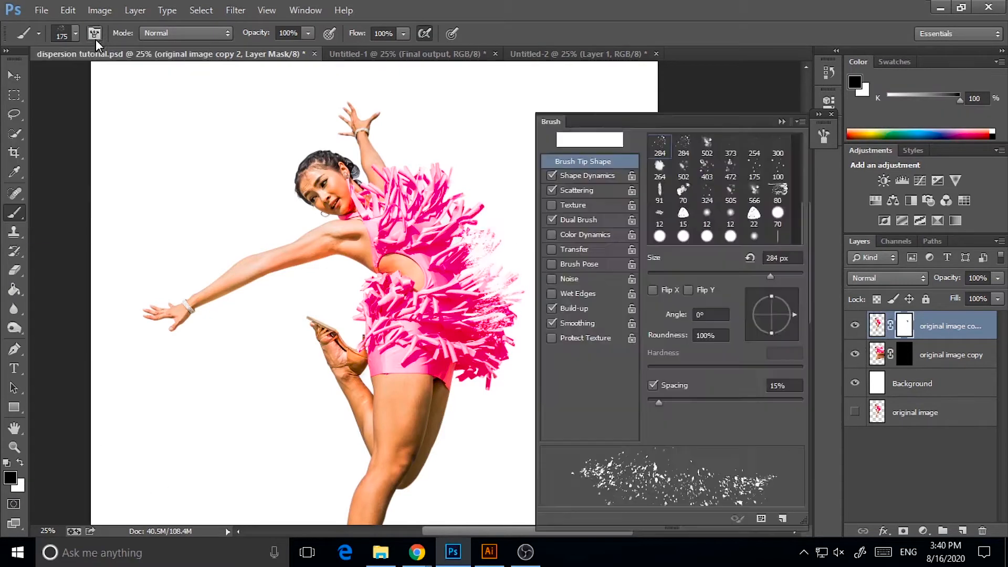
click(95, 33)
- Paint black splatter on the original image copy 2 mask along the dancer's dress, raised arm, hair and legs to break up the edges
mouse_move(446, 200)
mouse_down()
mouse_move(483, 378)
mouse_move(441, 409)
mouse_up()
click(76, 33)
drag(362, 120, 375, 157)
drag(433, 404, 415, 462)
scroll(430, 399, down, 3)
drag(456, 294, 399, 410)
scroll(420, 399, down, 3)
scroll(419, 262, up, 6)
drag(341, 152, 420, 173)
drag(446, 241, 436, 341)
scroll(479, 292, down, 2)
scroll(479, 292, up, 2)
key(ctrl+minus)
key(ctrl+minus)
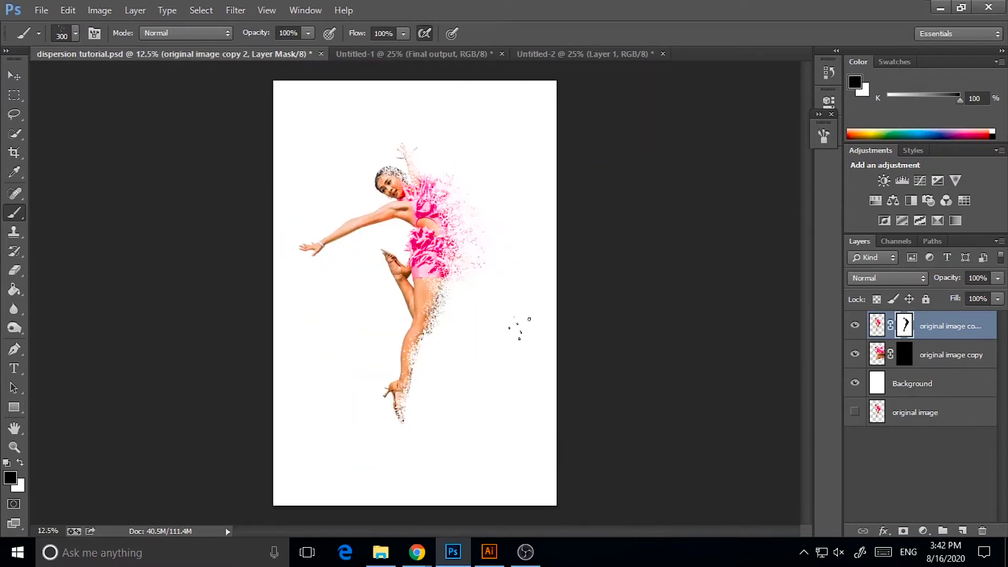
key(z)
click(610, 301)
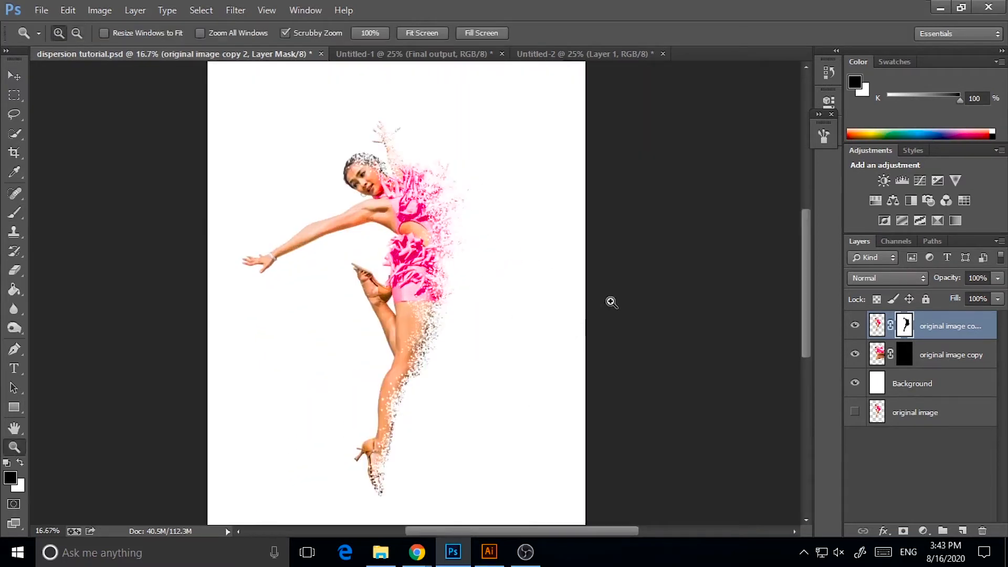
- Target the layer mask of original image copy and ready the Brush tool with white as the foreground colour
scroll(806, 254, up, 3)
scroll(806, 257, down, 5)
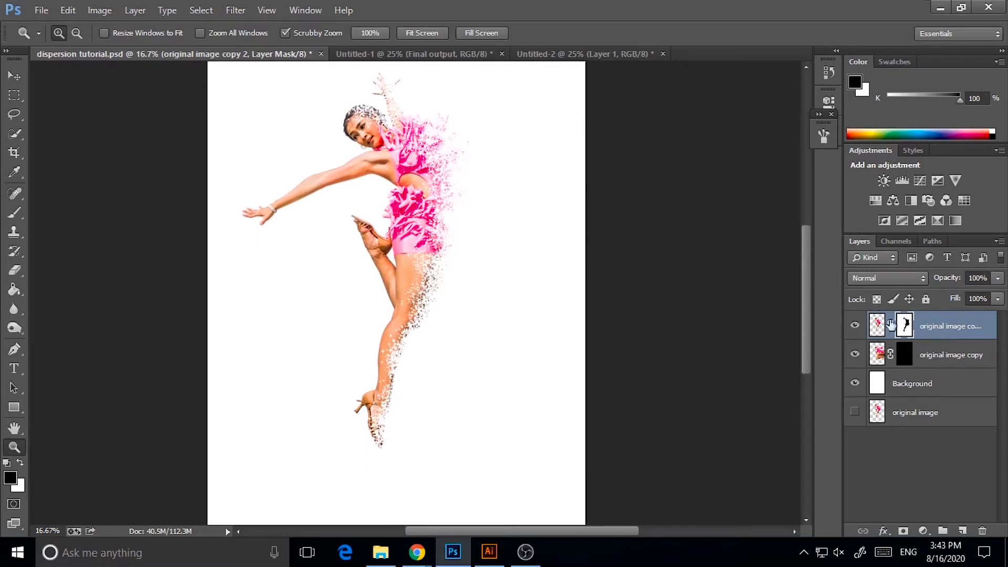
click(924, 360)
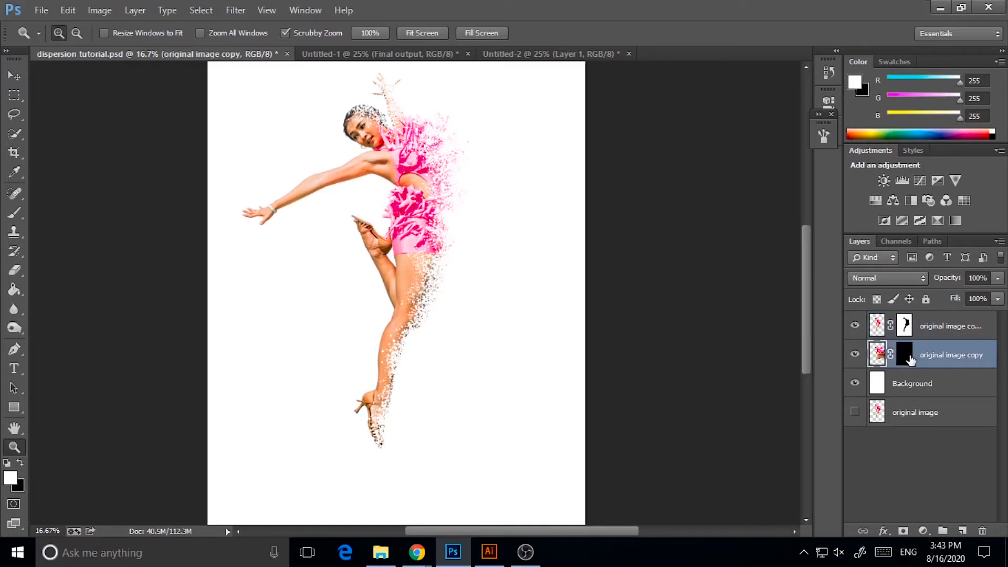
click(909, 360)
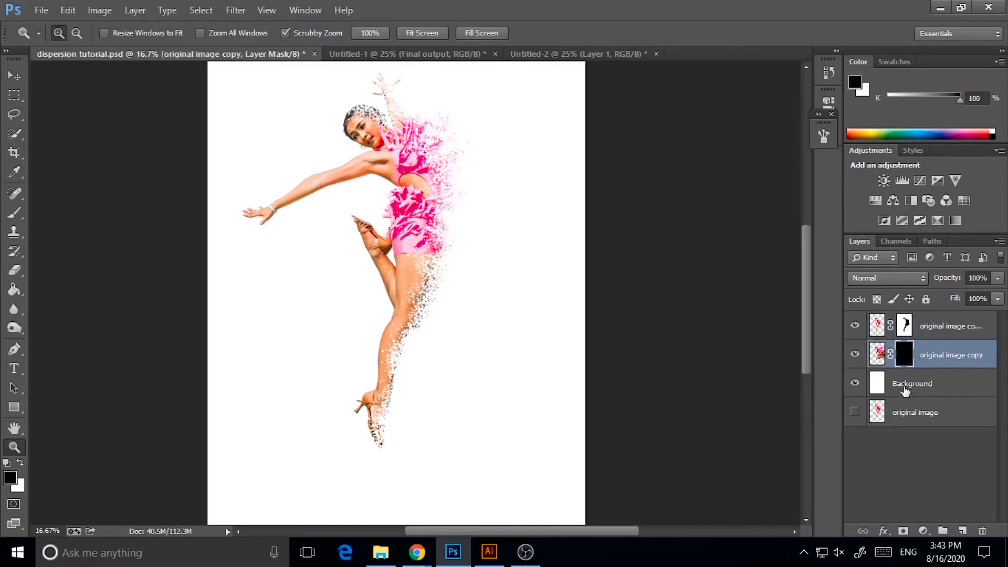
click(15, 212)
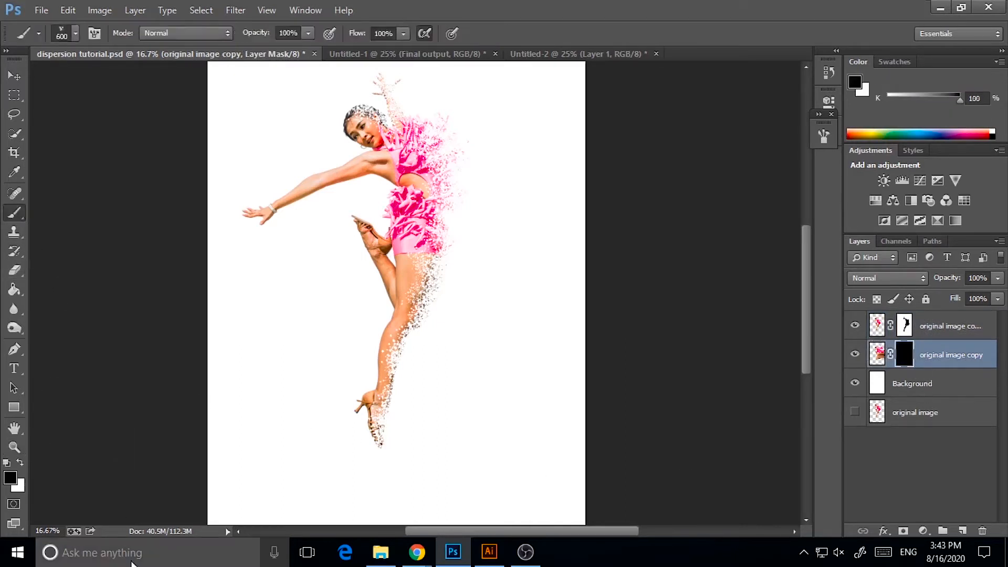
click(20, 462)
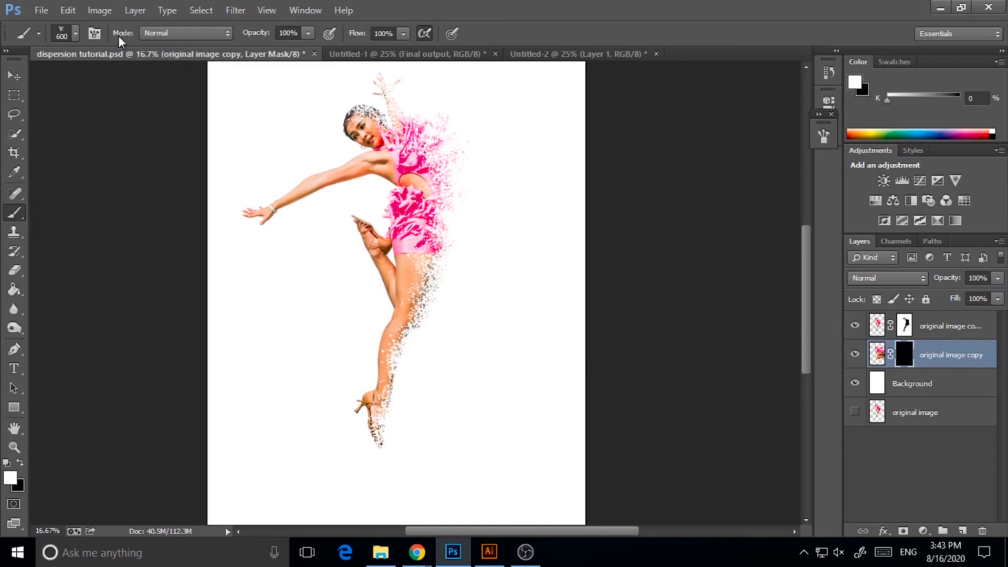
- Choose the 324 px splatter brush tip and paint white splatter beside the dancer's thigh on the original image copy mask
click(78, 33)
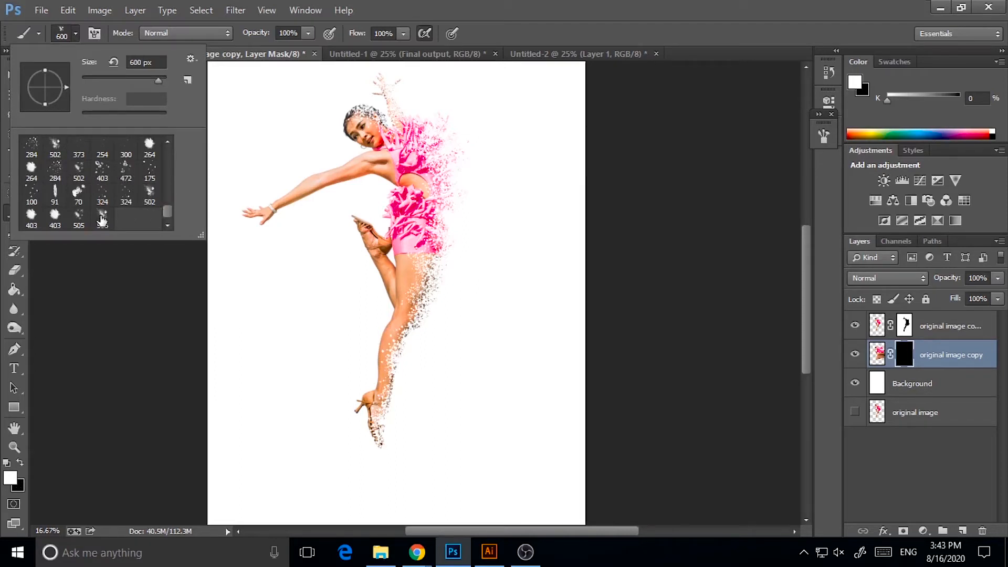
click(63, 171)
click(77, 39)
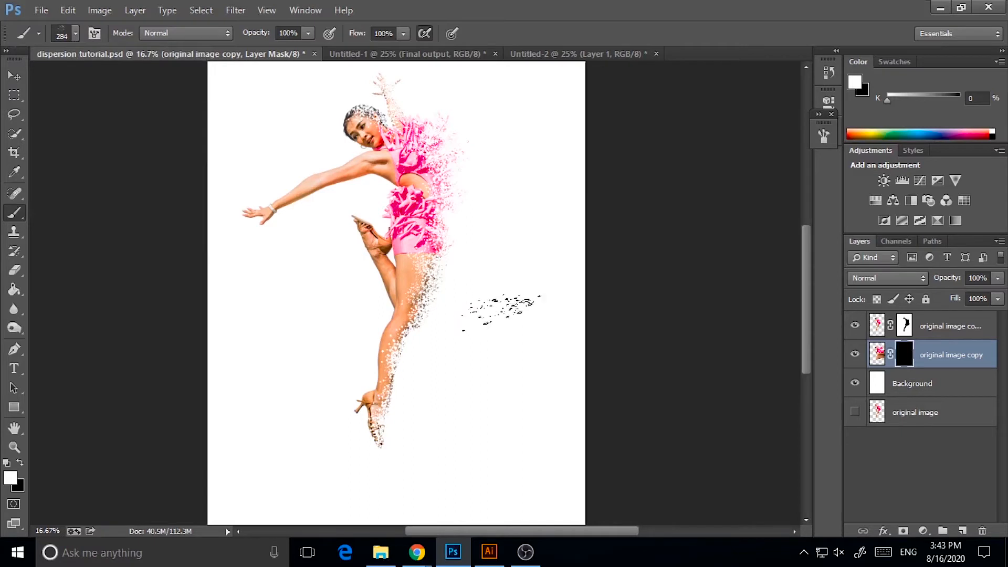
click(75, 33)
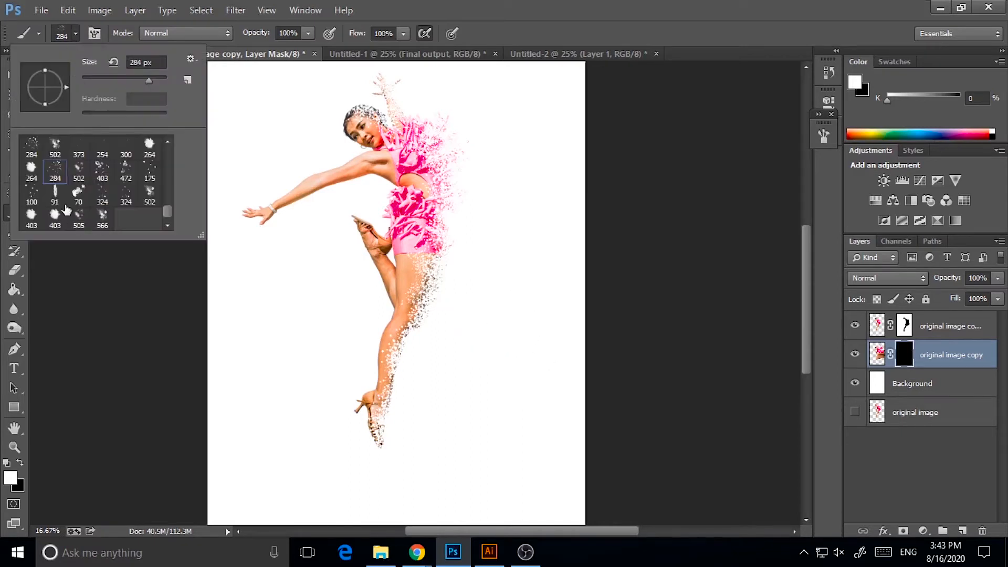
click(32, 195)
click(103, 196)
click(126, 195)
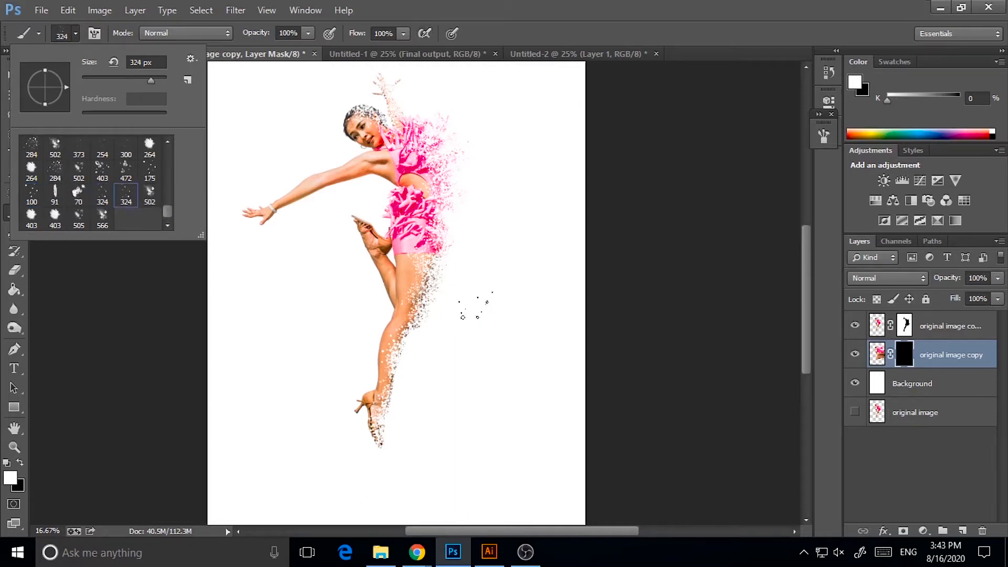
click(911, 355)
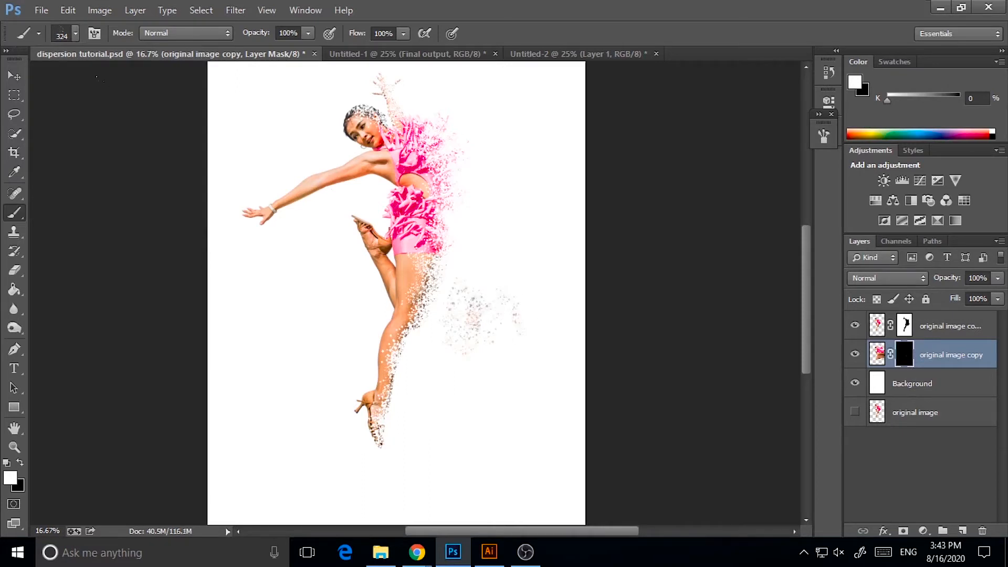
- Change splatter brush tips and paint more white splatter outward from the dress and legs on the same mask
click(77, 33)
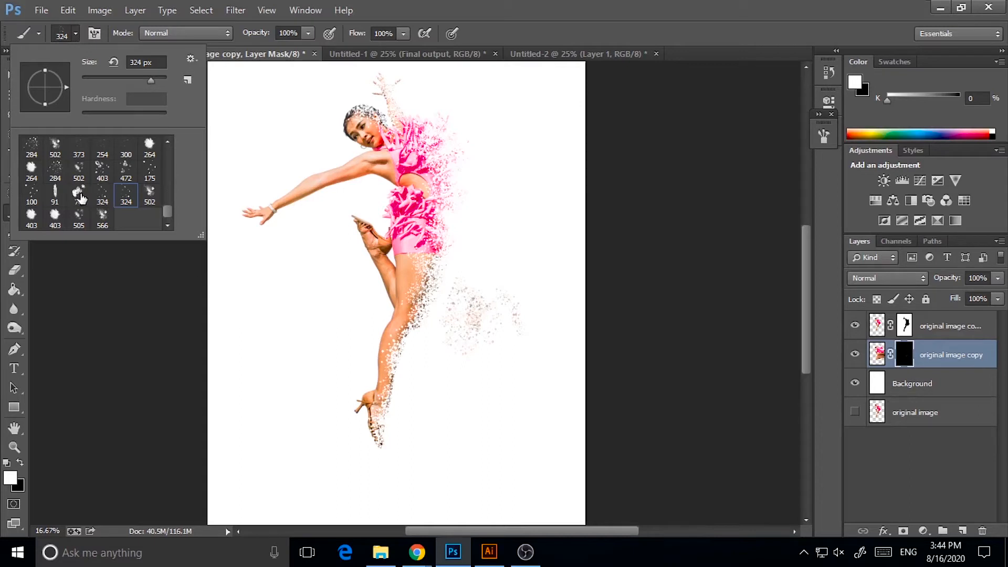
click(103, 202)
click(141, 168)
mouse_move(469, 314)
mouse_down()
mouse_move(443, 341)
mouse_move(513, 333)
mouse_move(498, 328)
mouse_move(467, 175)
mouse_move(488, 221)
mouse_move(456, 125)
mouse_up()
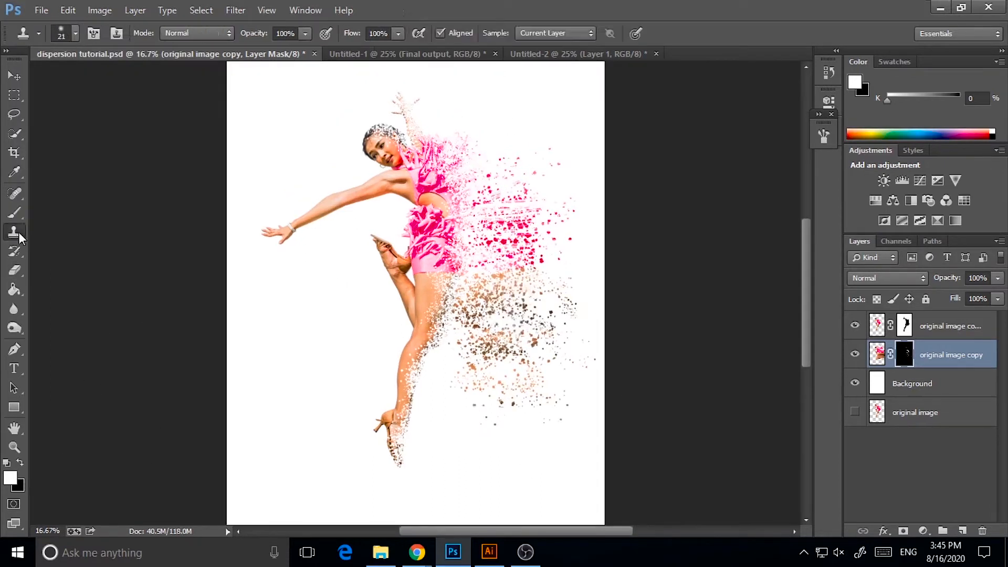
- Thin out the splatter beside the dress and thigh with black, using the 505 px splatter tip at a larger size
key(b)
key(x)
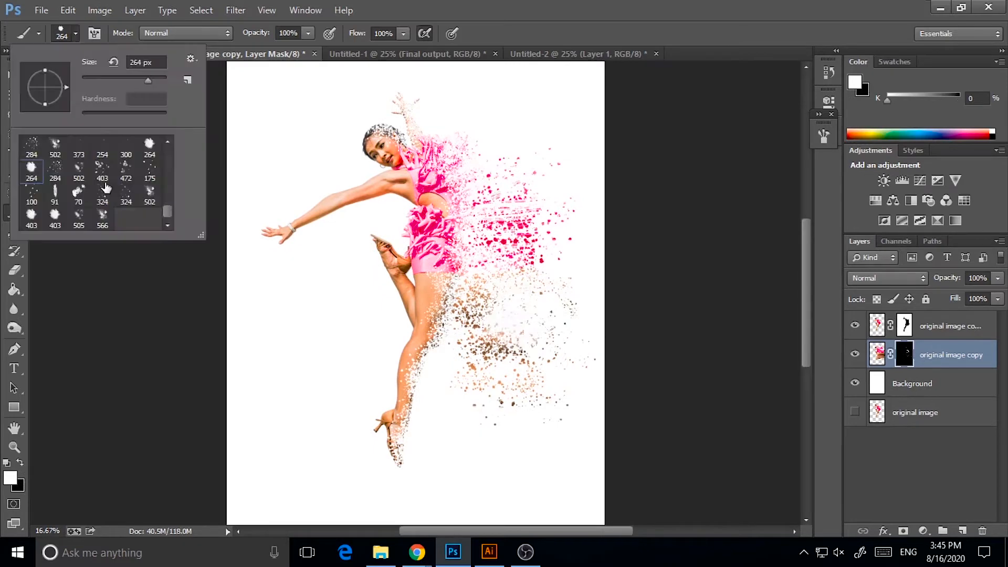
click(75, 33)
double_click(81, 211)
key(])
key(])
mouse_move(523, 246)
mouse_down()
mouse_move(491, 265)
mouse_move(517, 310)
mouse_move(499, 328)
mouse_up()
- Load an additional brush file into the brush presets and browse its tips
click(75, 33)
click(95, 33)
click(75, 34)
click(196, 56)
click(239, 254)
scroll(353, 287, down, 3)
double_click(353, 255)
drag(167, 157, 169, 217)
click(95, 33)
- Load a set of square brushes and choose the 22 px square tip
click(75, 33)
click(191, 59)
click(244, 470)
click(572, 219)
double_click(149, 214)
click(94, 33)
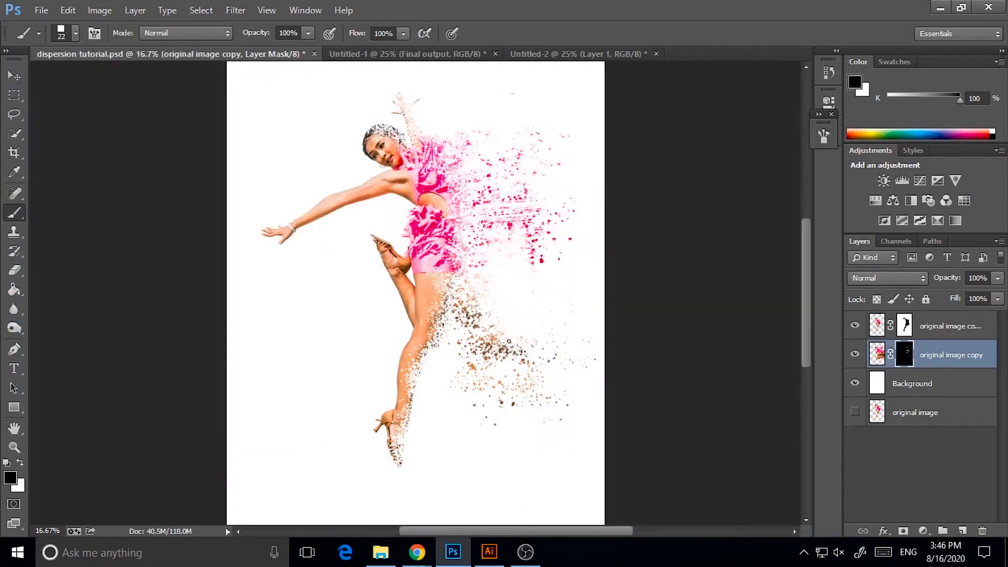
- Swap the foreground colour to white and enlarge the square brush to 80 px
key(x)
key(])
key(])
key(])
key(])
key(])
key(])
- Try painting white strokes beside the thigh with the unscattered square brush
drag(496, 312, 487, 321)
drag(509, 326, 544, 339)
click(511, 294)
key(ctrl+alt+z)
key(ctrl+alt+z)
key(ctrl+alt+z)
- Enable Scattering for the square brush at 524% on both axes with a count of 5
key(F5)
click(553, 190)
click(562, 190)
drag(721, 158, 717, 173)
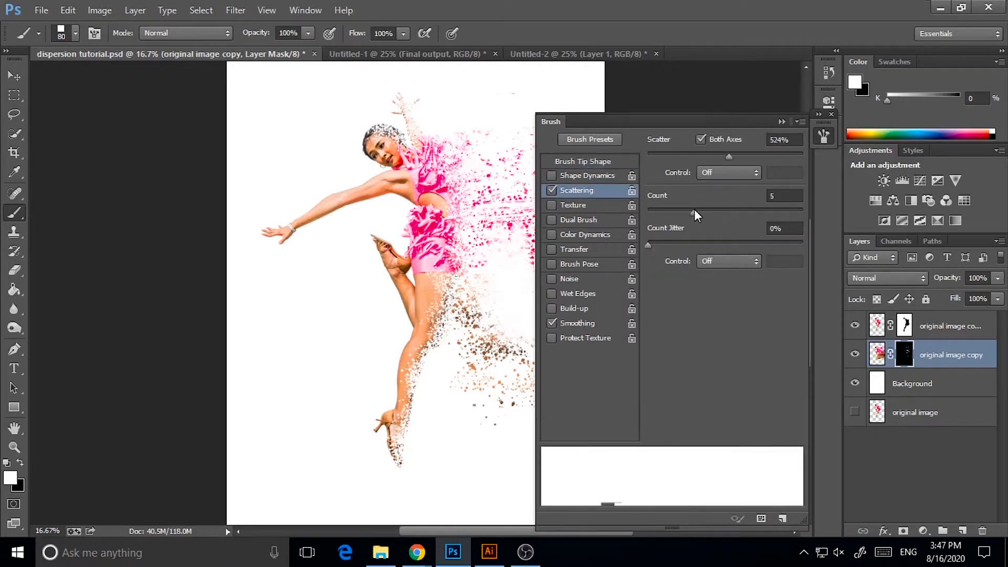
key(F5)
- Try painting the scattered square brush in white across the area beside the thigh and knee
click(503, 366)
drag(512, 320, 580, 344)
key(ctrl+alt+z)
key(ctrl+alt+z)
- Adjust the angle and roundness of the square brush tip to flatten its shape
click(75, 33)
click(95, 33)
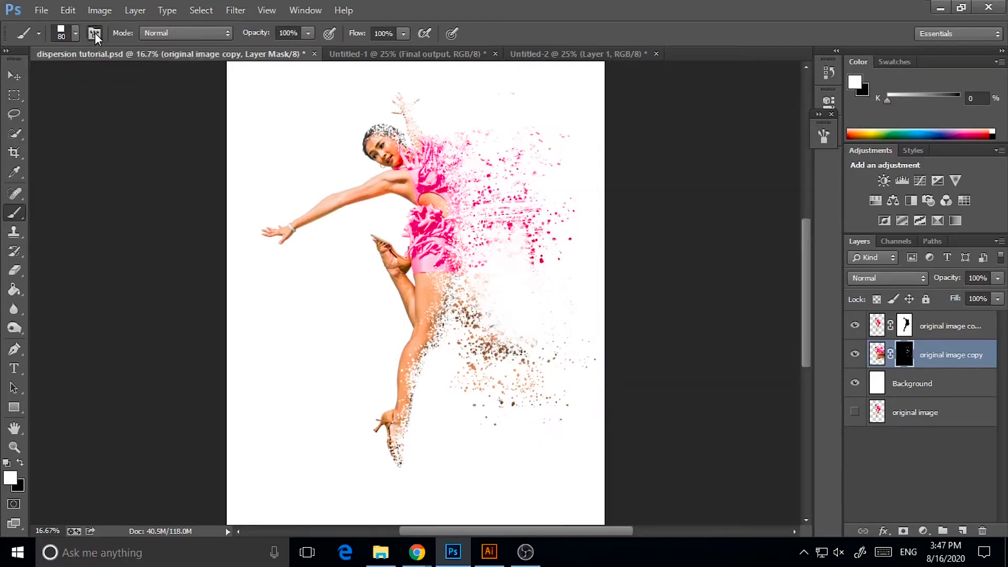
click(572, 161)
drag(791, 313, 787, 300)
drag(761, 300, 772, 311)
click(822, 138)
- Try painting short white strokes with the flattened 80 px brush beside the thigh and below the dress
drag(495, 330, 512, 337)
drag(501, 275, 538, 274)
drag(560, 322, 548, 340)
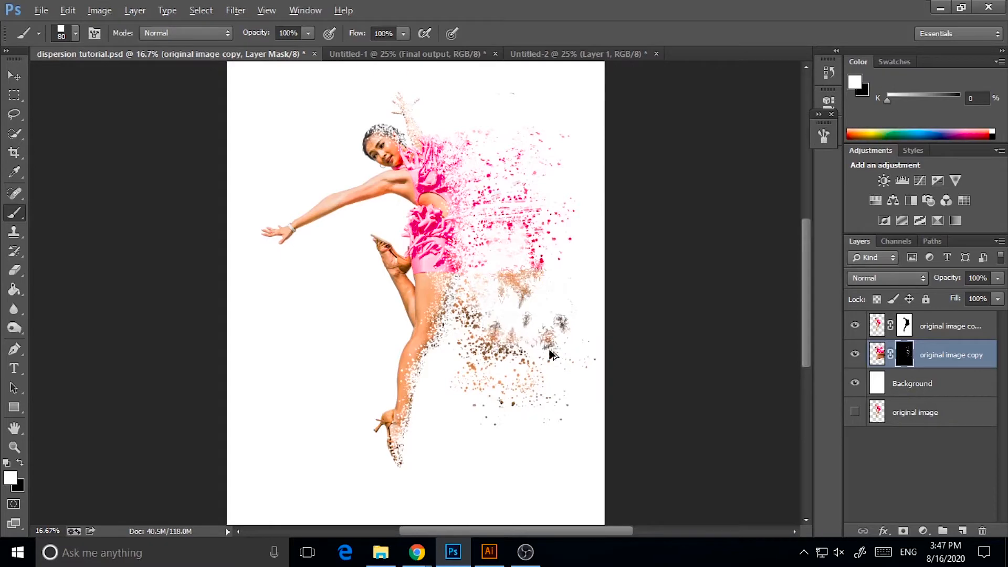
key(ctrl+alt+z)
key(ctrl+alt+z)
key(ctrl+alt+z)
key(ctrl+alt+z)
- Enlarge the flattened brush to 400 px, paint white slivers beside the thigh, and undo the extra strokes over the dress splatter
key(bracketright)
key(bracketright)
key(bracketright)
key(bracketright)
key(bracketright)
key(bracketright)
key(bracketright)
key(bracketright)
key(bracketright)
drag(509, 309, 570, 315)
drag(482, 236, 499, 257)
key(ctrl+alt+z)
key(ctrl+alt+z)
key(ctrl+alt+z)
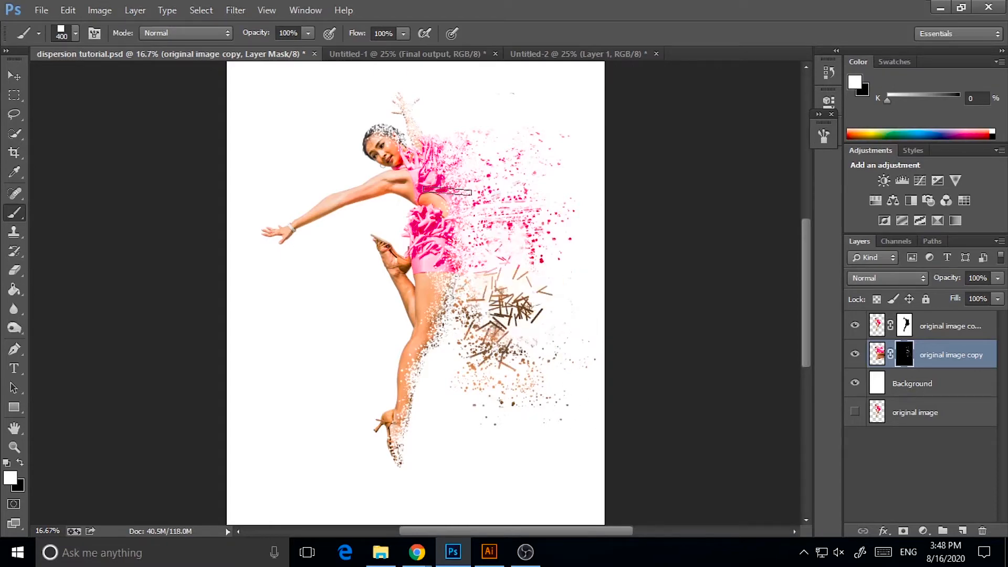
- Choose a square brush tip and adjust its scattering, spacing and shape dynamics
click(75, 33)
click(96, 33)
click(75, 33)
click(190, 58)
click(166, 207)
click(149, 171)
click(555, 191)
drag(666, 402, 782, 402)
click(552, 175)
click(826, 135)
- Enlarge the square brush to 70 px and paint scattered white squares from beside the knee up to the dress hem
key(bracketright)
key(bracketright)
key(bracketright)
key(bracketright)
key(bracketright)
key(bracketright)
key(bracketright)
key(bracketright)
key(bracketright)
key(bracketright)
mouse_move(557, 367)
mouse_down()
mouse_move(511, 336)
mouse_move(507, 249)
mouse_up()
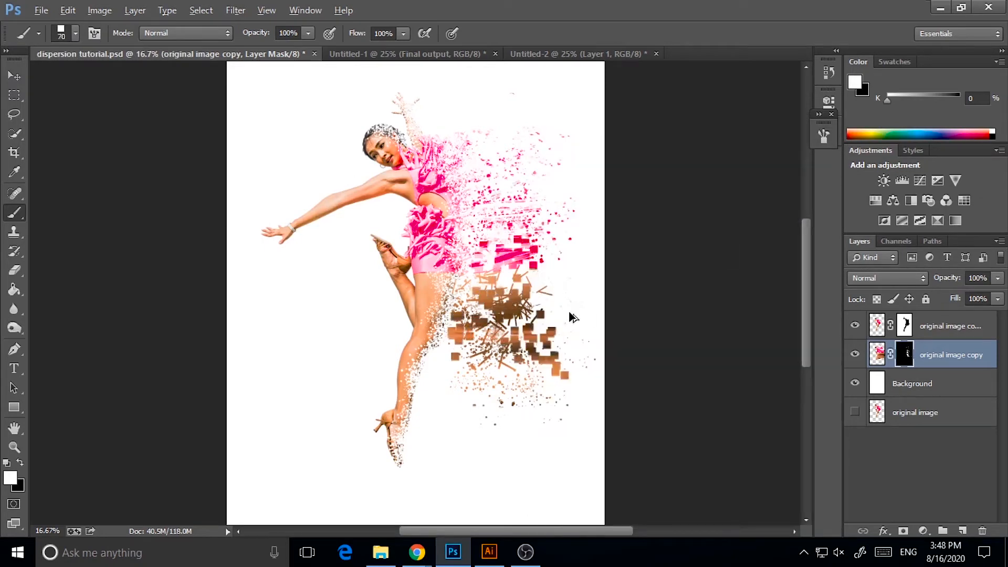
- Undo the last square strokes and touch up the mask beside the thigh with black, returning to a white foreground
key(ctrl+alt+z)
key(ctrl+alt+z)
key(ctrl+alt+z)
key(ctrl+alt+z)
key(ctrl+alt+z)
key(ctrl+alt+z)
key(x)
mouse_move(495, 337)
mouse_down()
mouse_move(504, 307)
mouse_move(487, 346)
mouse_move(528, 306)
mouse_move(476, 305)
mouse_move(475, 328)
mouse_up()
click(20, 463)
- Try dabbing single white squares around the dress hem and upper thigh
click(520, 298)
key(ctrl+z)
click(521, 261)
click(520, 247)
click(501, 233)
click(483, 286)
key(ctrl+alt+z)
key(ctrl+alt+z)
key(ctrl+alt+z)
key(ctrl+alt+z)
key(ctrl+alt+z)
key(ctrl+alt+z)
key(ctrl+alt+z)
- Choose the 403 px splatter brush tip and dab it beside the dancer's thigh
click(75, 33)
scroll(163, 200, down, 3)
click(152, 200)
click(501, 307)
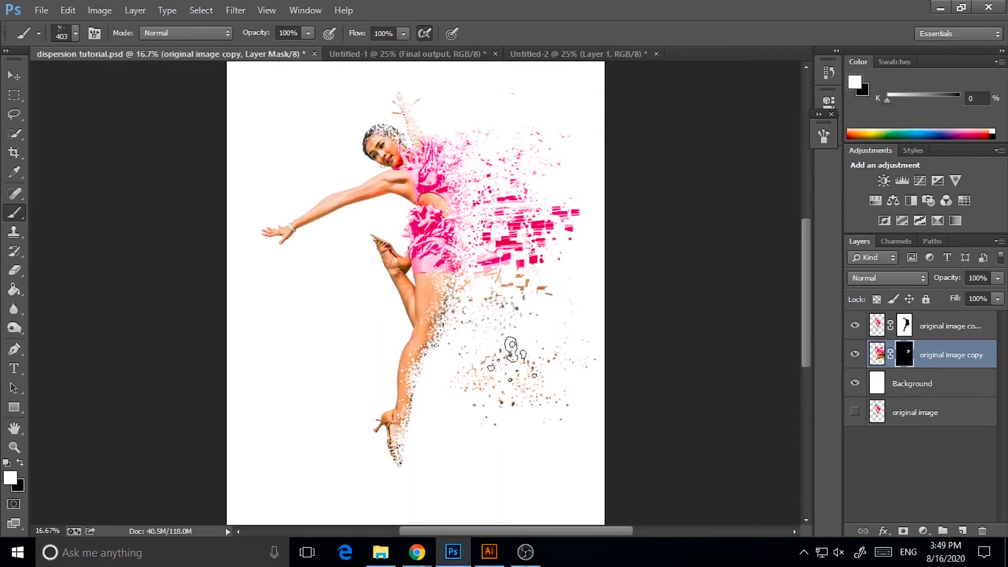
- Dab an 800 px splatter brush tip beside the knee and undo the last dab
click(75, 33)
double_click(152, 201)
click(490, 336)
click(499, 341)
key(ctrl+z)
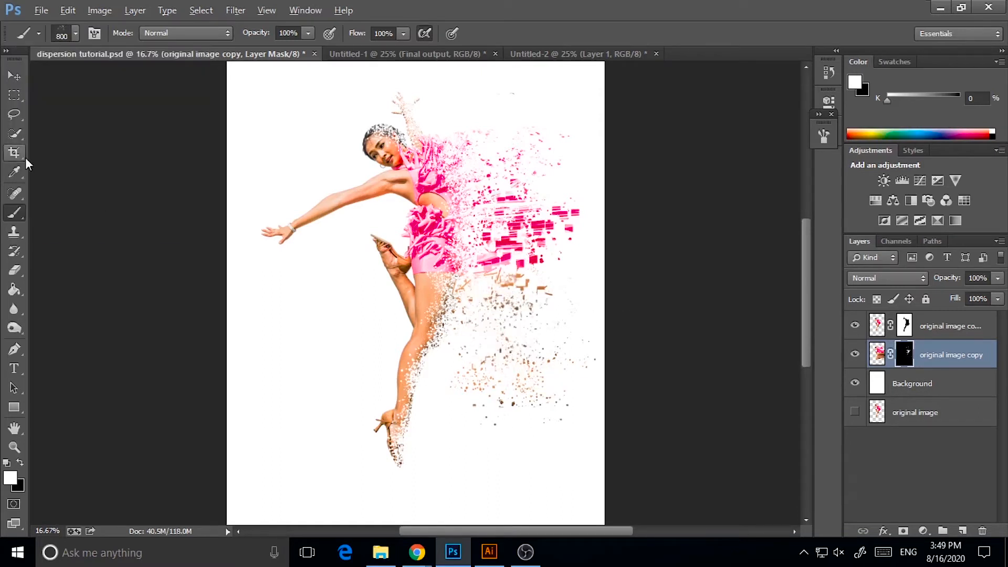
- Try another brush tip with a single dab below the knee on the mask, and undo the dab
click(74, 33)
double_click(165, 198)
click(465, 348)
key(ctrl+z)
- Choose the square brush tip, enlarge it to 60 px and paint white squares on the mask beside the thigh and lower leg
click(75, 33)
scroll(167, 198, down, 2)
double_click(151, 200)
click(823, 135)
click(677, 173)
click(823, 135)
key(bracketright)
key(bracketright)
key(bracketright)
key(bracketright)
key(bracketright)
key(bracketright)
key(bracketright)
key(bracketright)
key(bracketright)
key(bracketright)
key(bracketright)
mouse_move(471, 369)
mouse_down()
mouse_move(462, 376)
mouse_move(462, 344)
mouse_move(489, 406)
mouse_move(485, 298)
mouse_move(525, 283)
mouse_move(451, 304)
mouse_move(524, 474)
mouse_move(484, 357)
mouse_up()
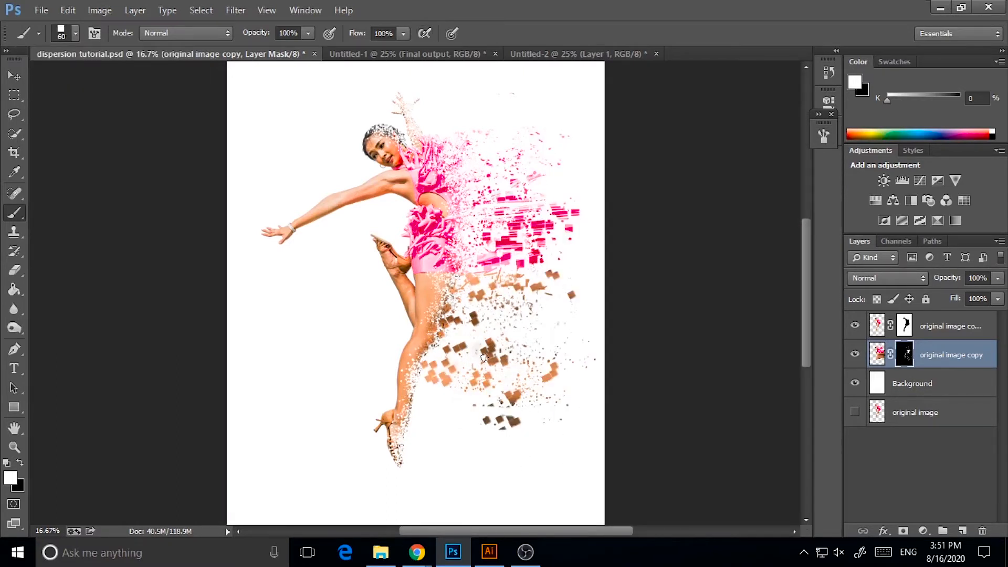
- Switch the brush colour to black and hide the stray dark squares at the lower edge of the dispersed pieces
key(ctrl+minus)
key(ctrl+minus)
key(ctrl+plus)
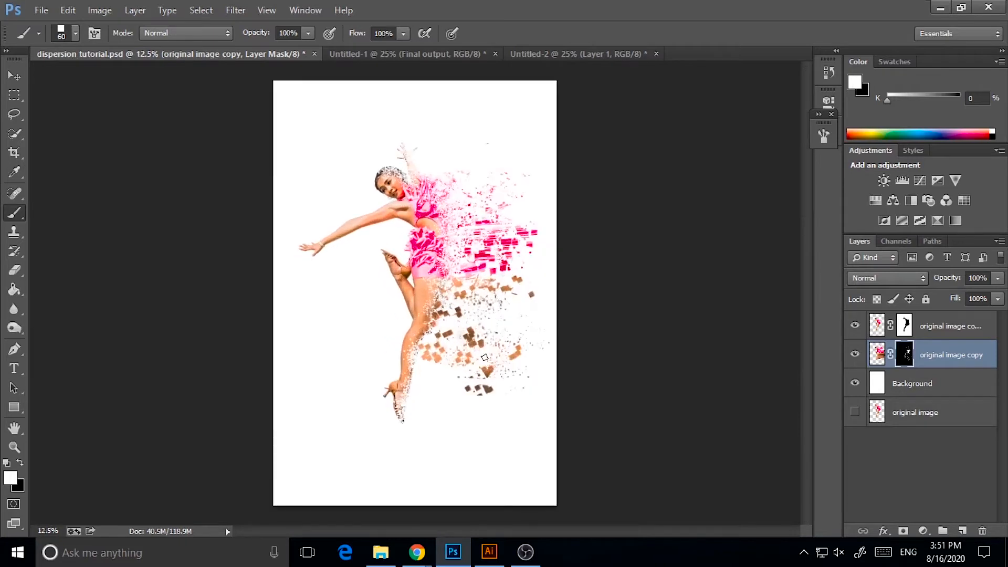
click(14, 269)
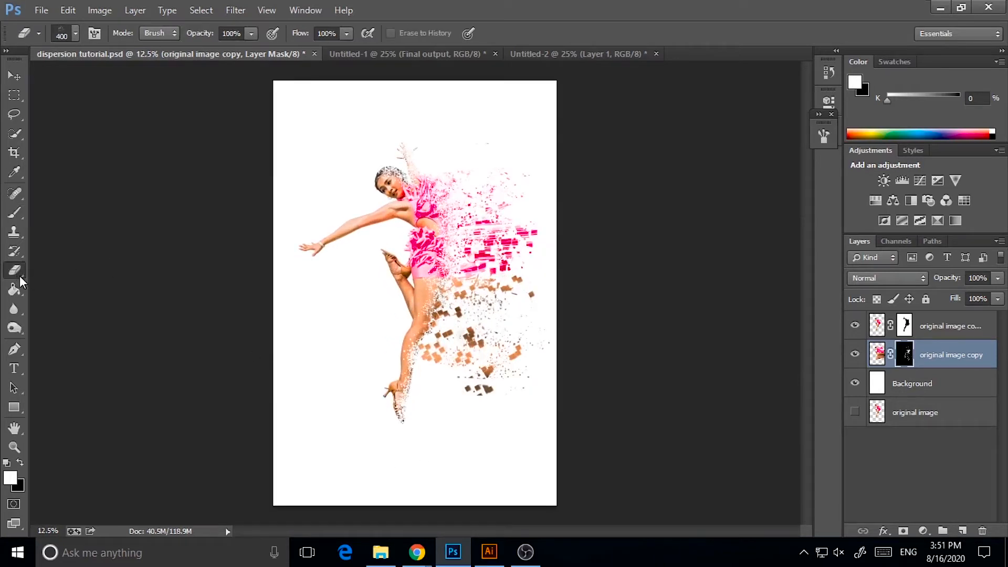
click(15, 213)
click(21, 461)
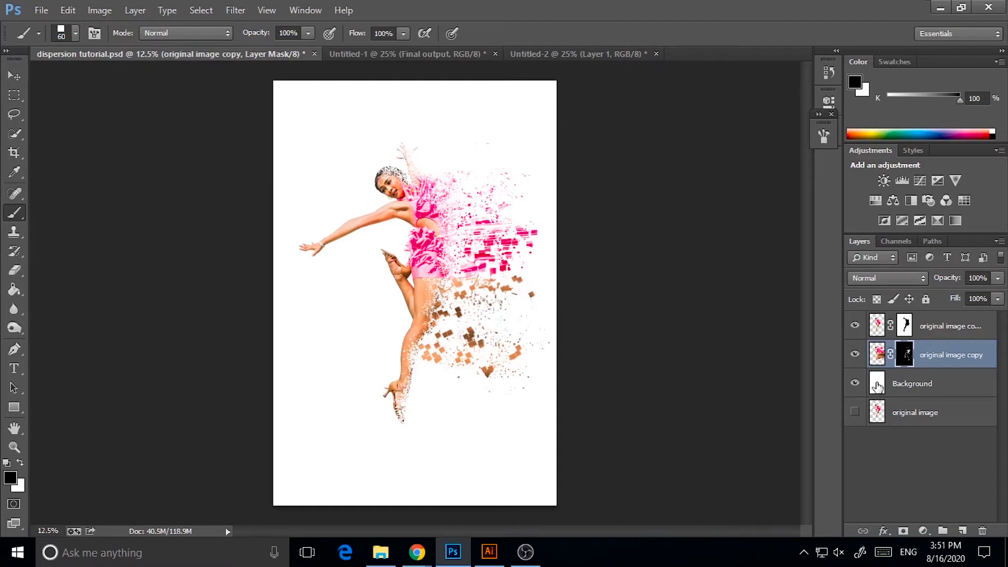
- Hide the Background layer and merge the top dancer layer down into original image copy, applying the underlying layer mask
click(855, 384)
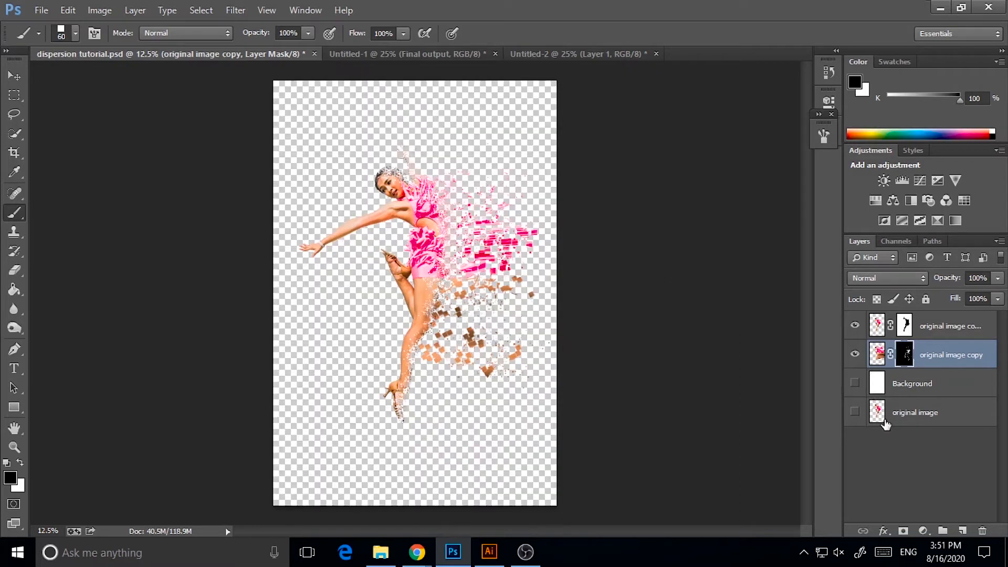
click(941, 335)
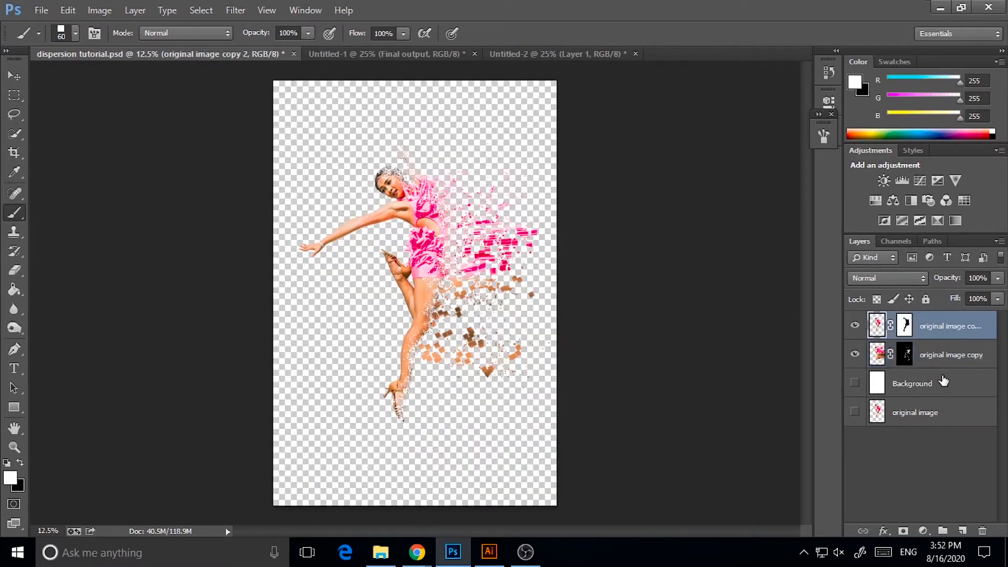
right_click(937, 334)
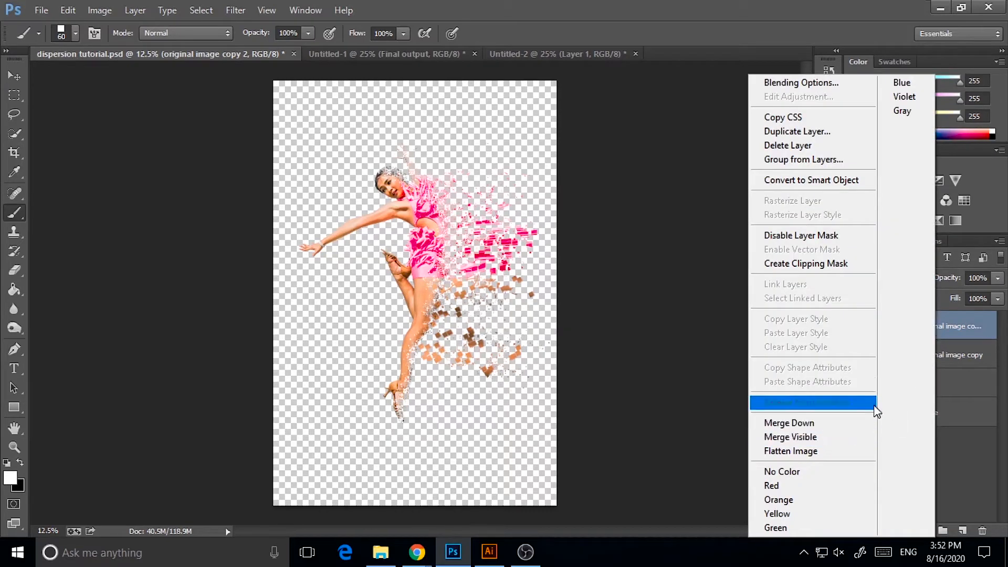
click(829, 418)
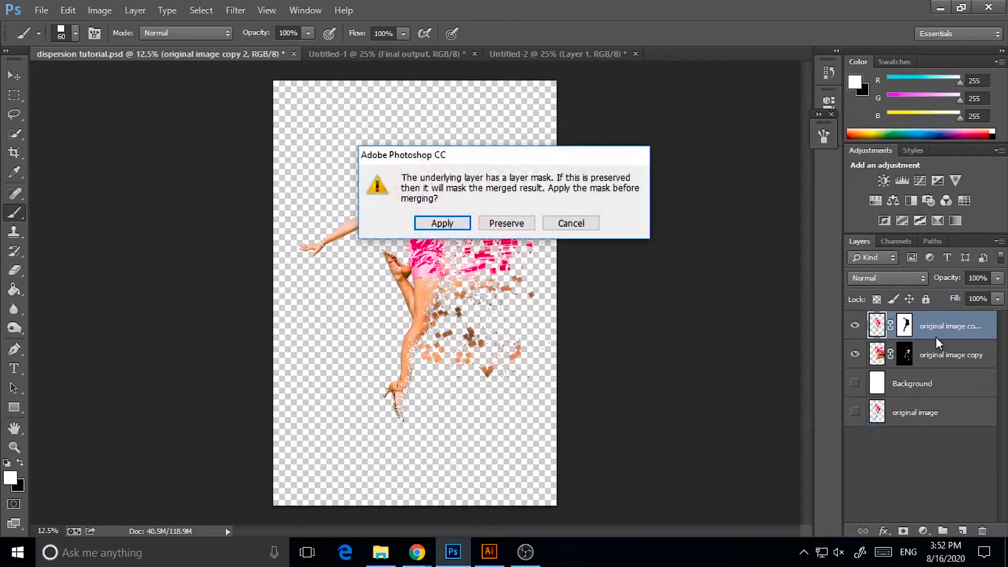
click(442, 223)
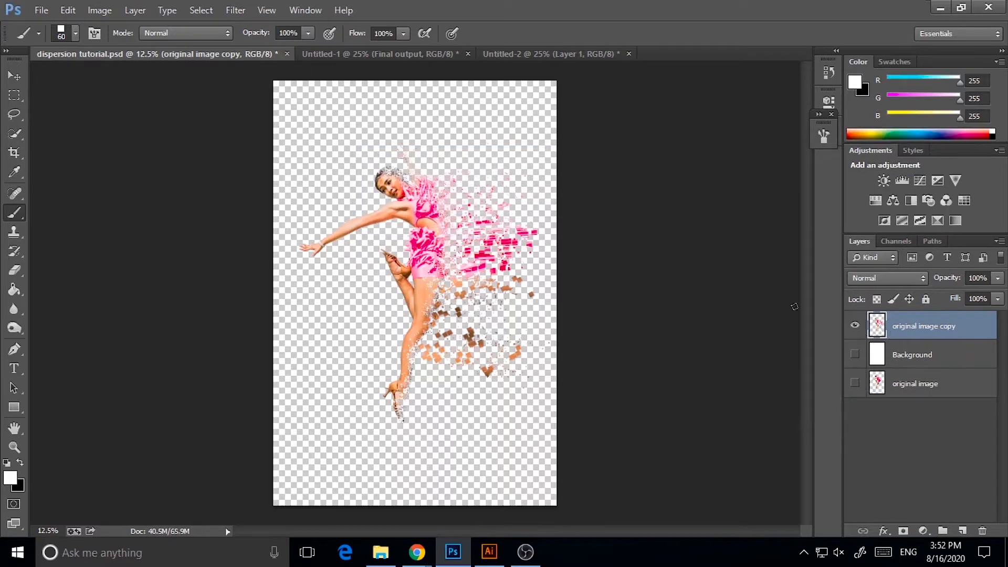
- Move the merged dancer slightly left and down on the canvas and show the white Background layer again
click(14, 76)
drag(485, 258, 471, 262)
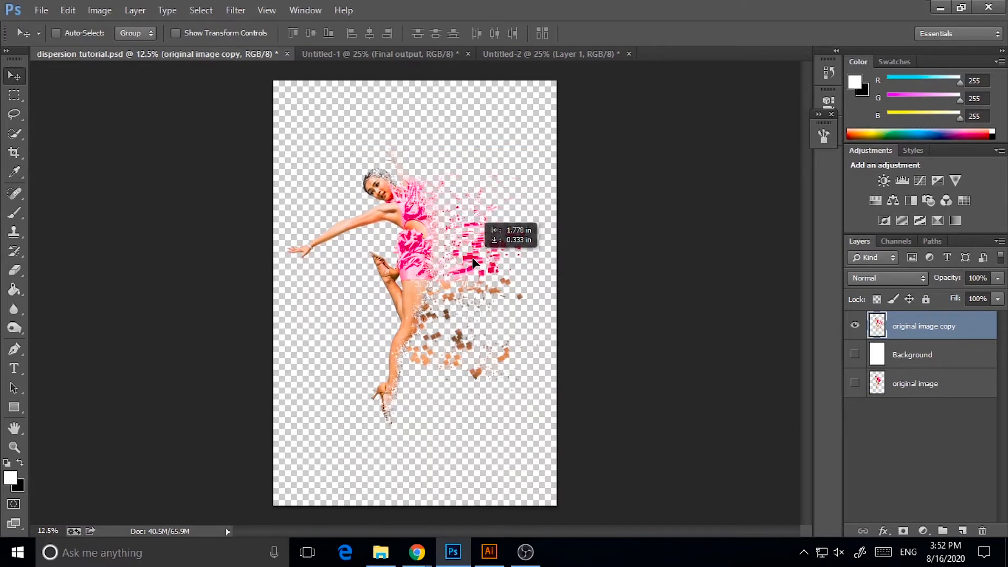
click(854, 354)
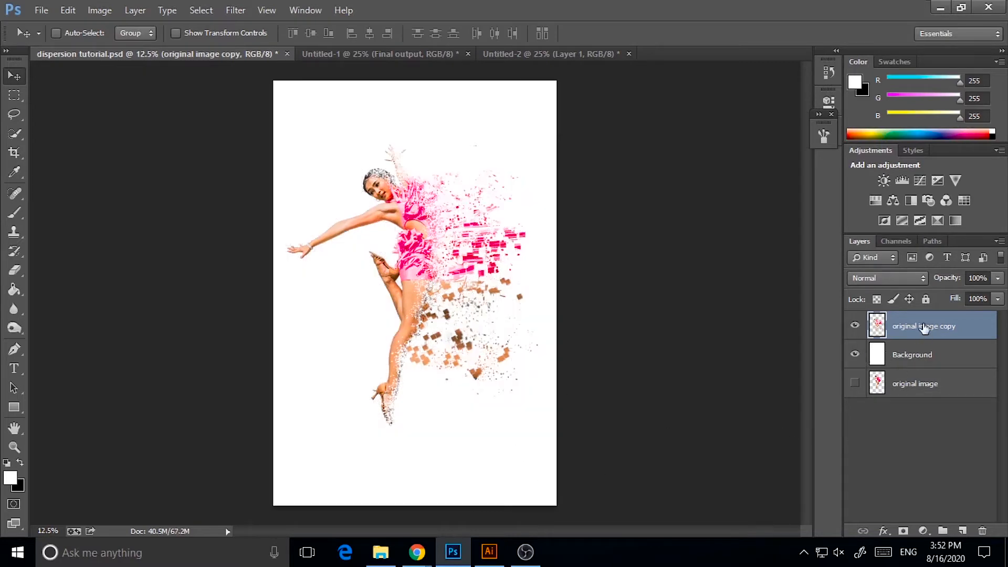
drag(503, 261, 499, 271)
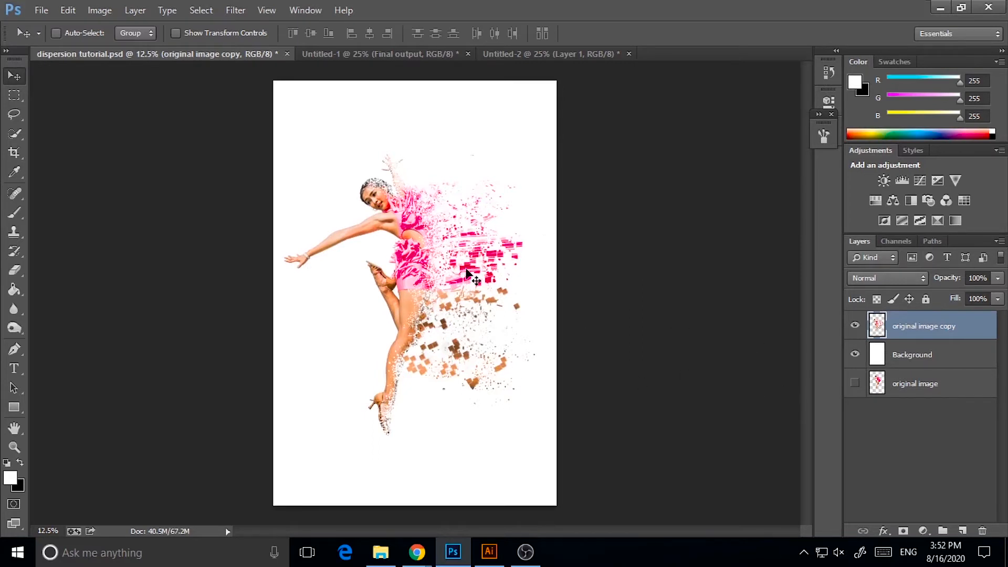
- Reorder the original image layer above Background and keep it hidden
click(855, 383)
drag(940, 388, 928, 369)
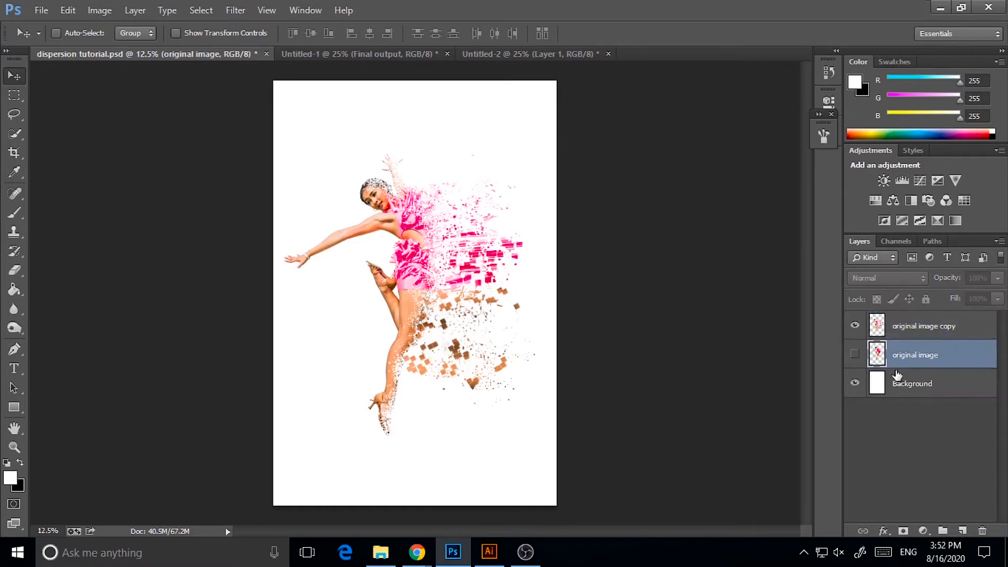
click(854, 354)
click(854, 355)
- Rename the merged original image copy layer as dispersioneffect
click(906, 330)
right_click(922, 335)
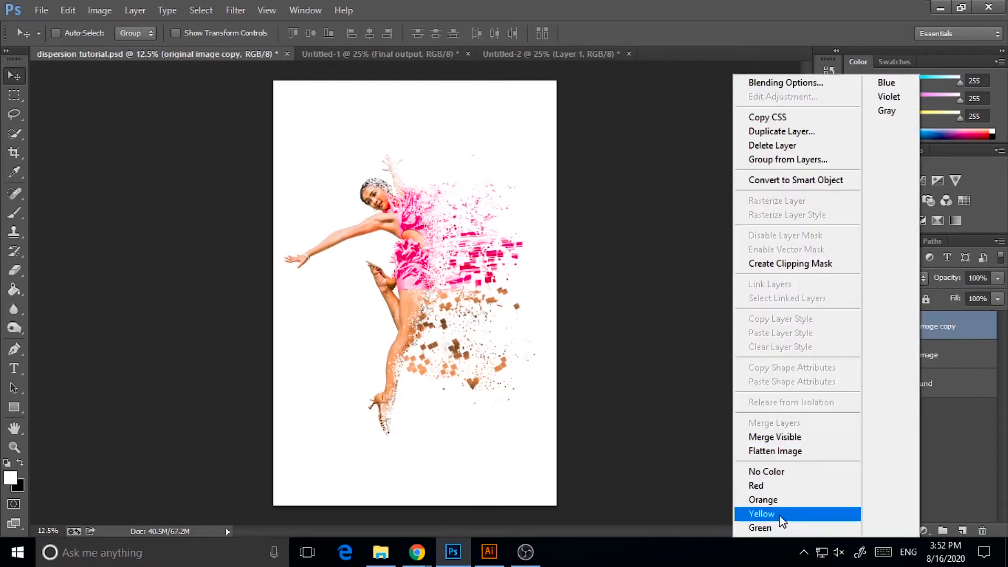
click(970, 319)
double_click(953, 326)
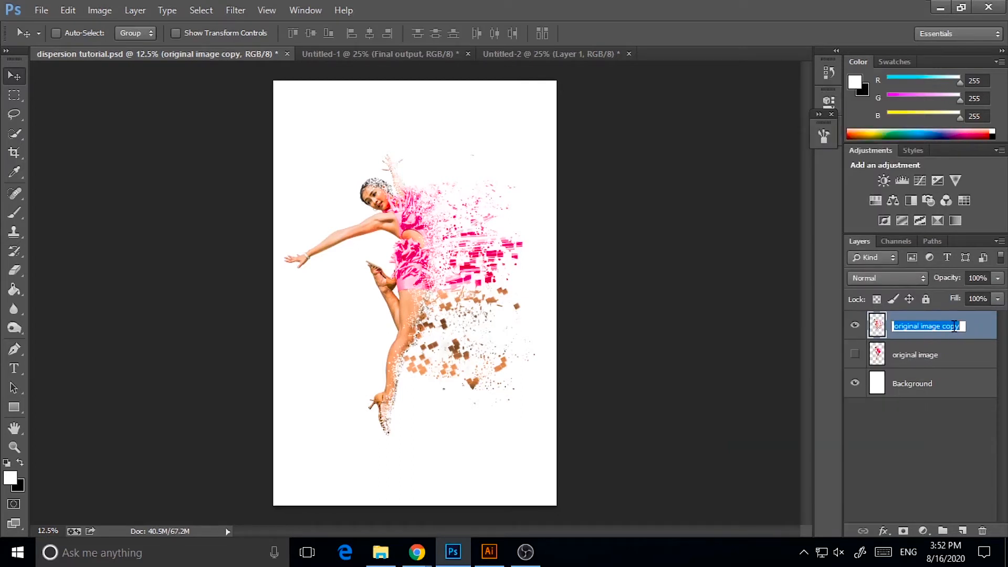
text(dispers)
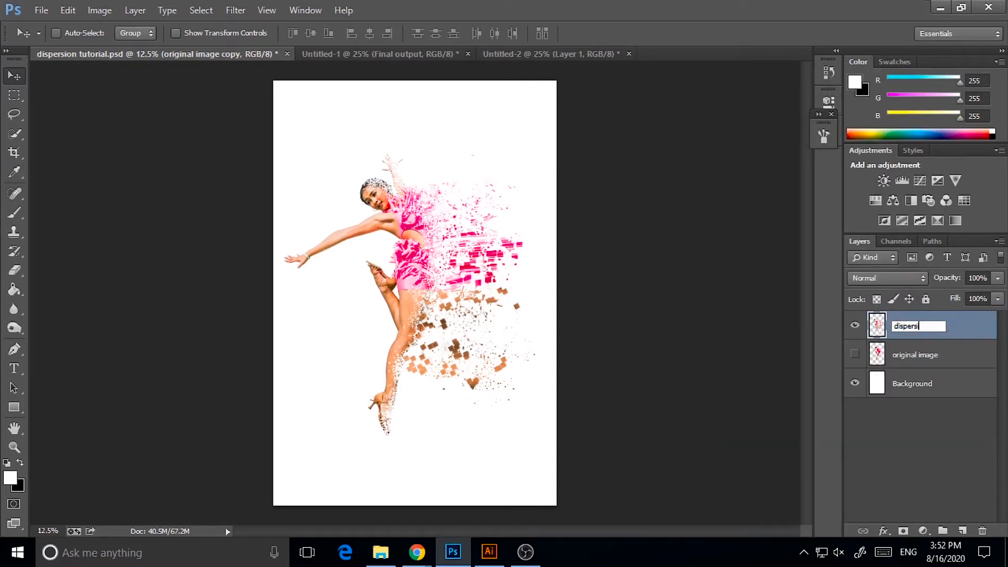
text(ioneffect)
click(917, 411)
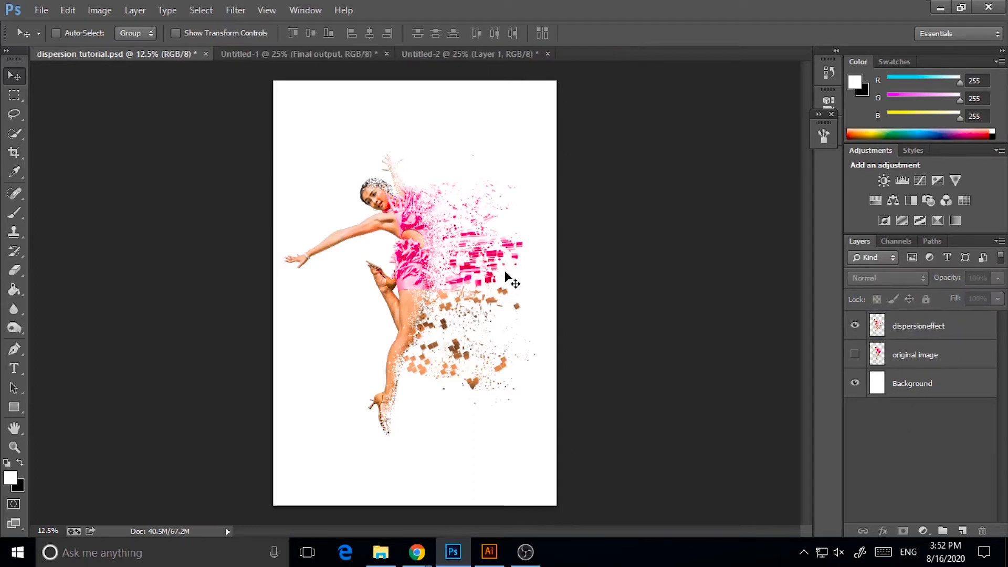
click(490, 266)
click(496, 216)
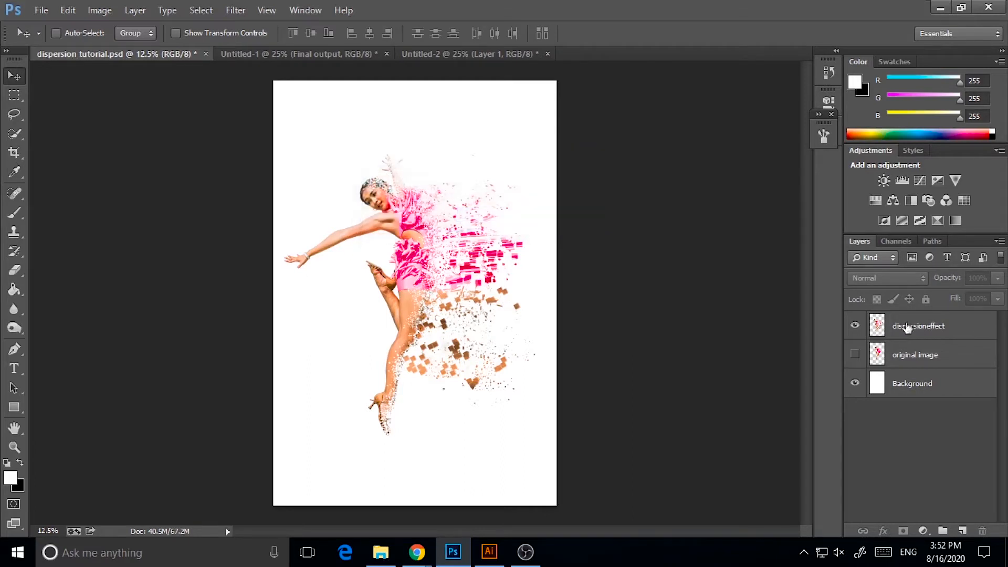
click(903, 327)
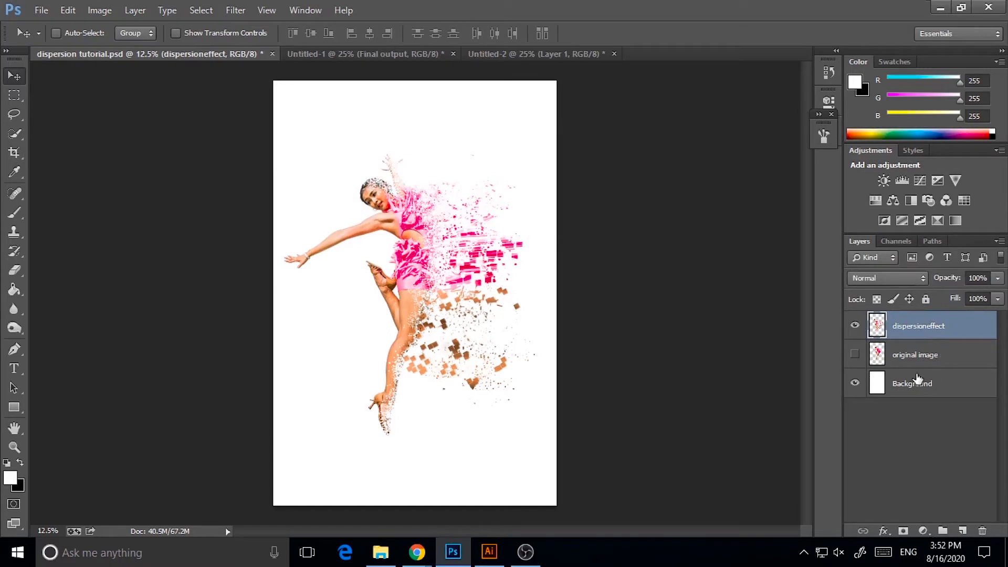
click(915, 387)
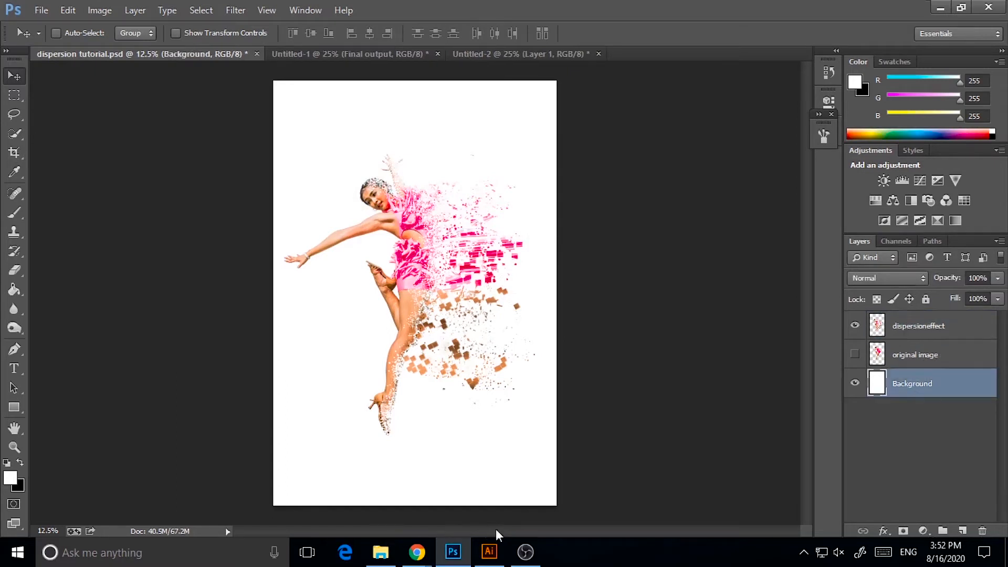
- Switch to Illustrator, select all the curved ribbon paths in ribbondispersion.ai and copy them
click(497, 560)
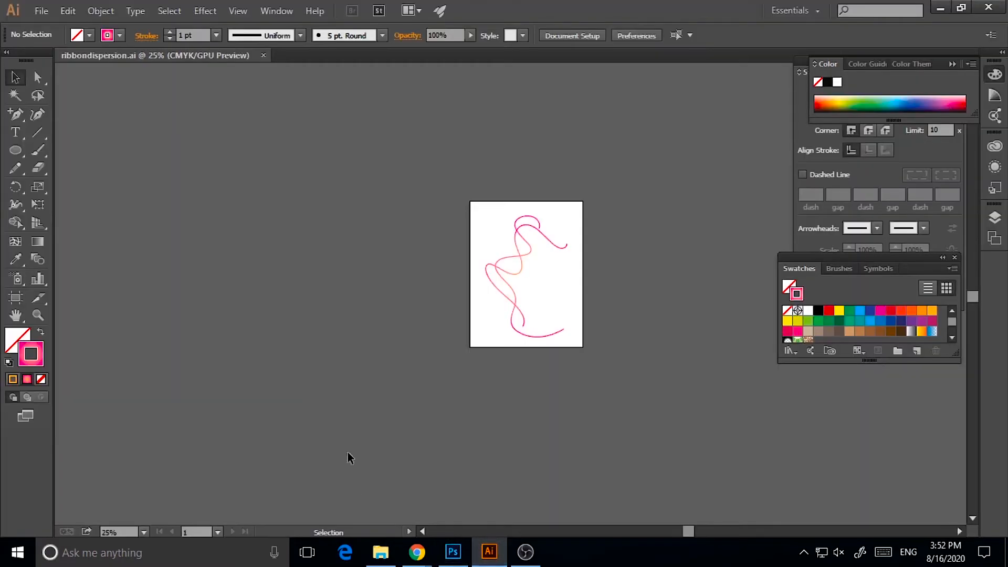
click(524, 254)
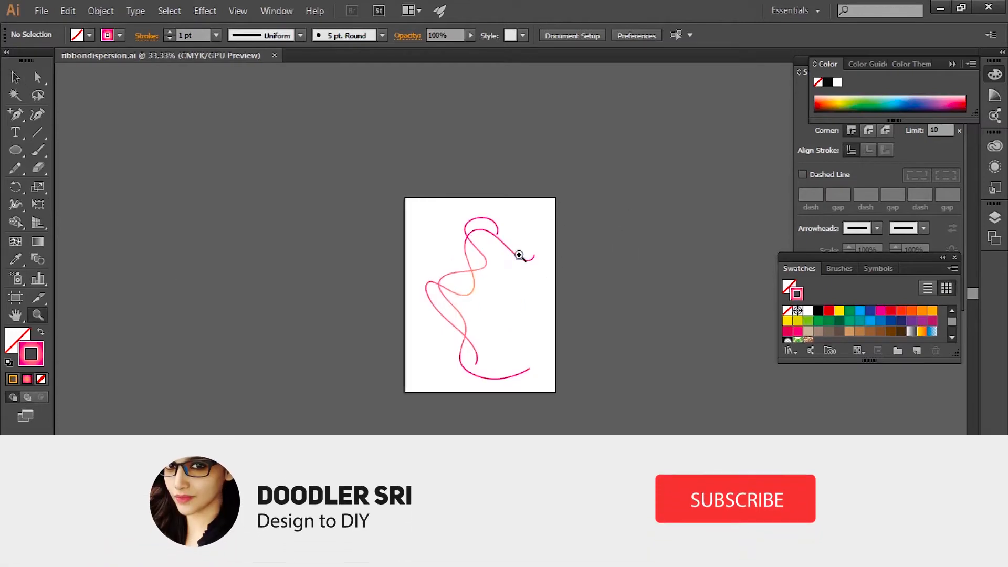
click(518, 322)
click(462, 337)
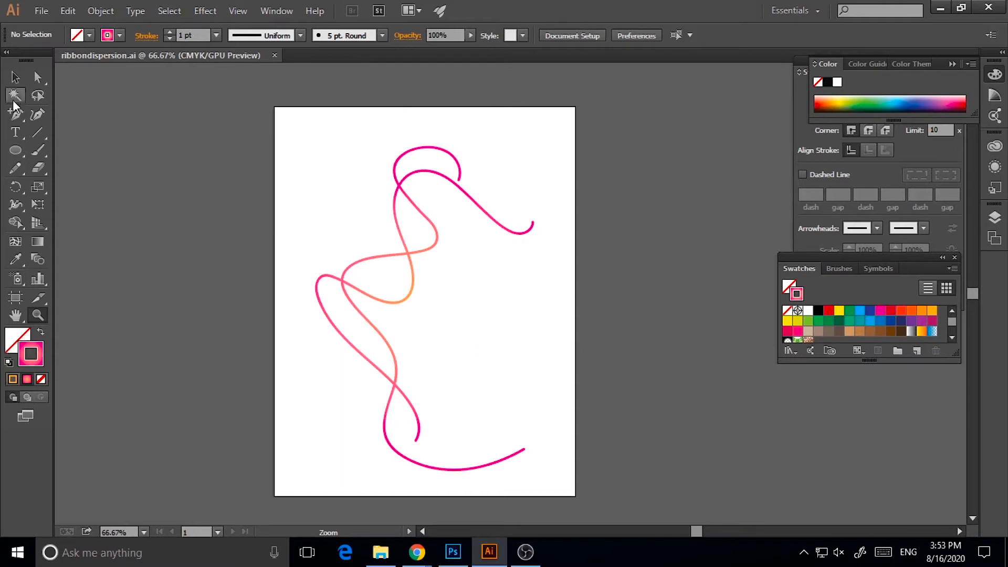
key(v)
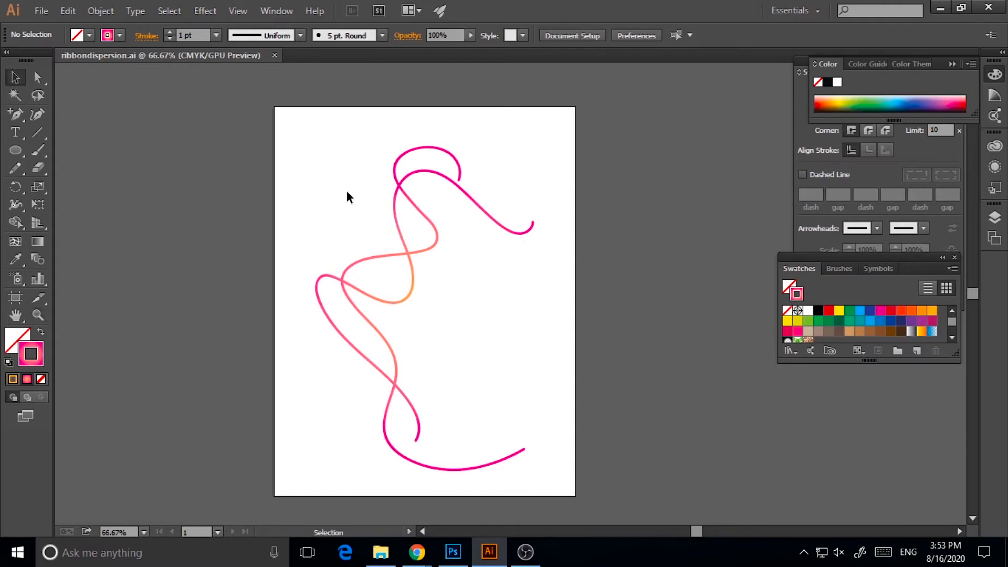
drag(282, 197, 552, 400)
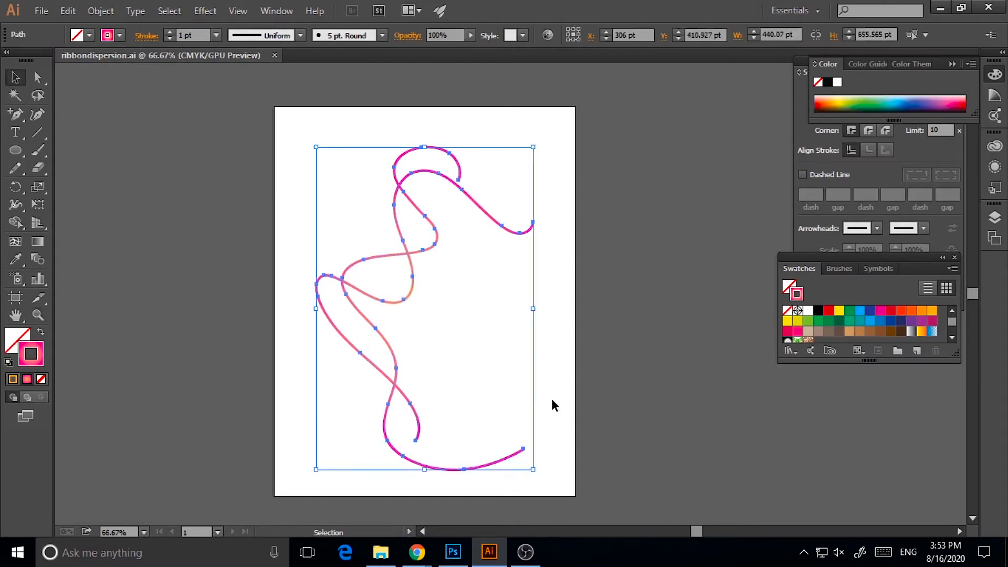
right_click(414, 269)
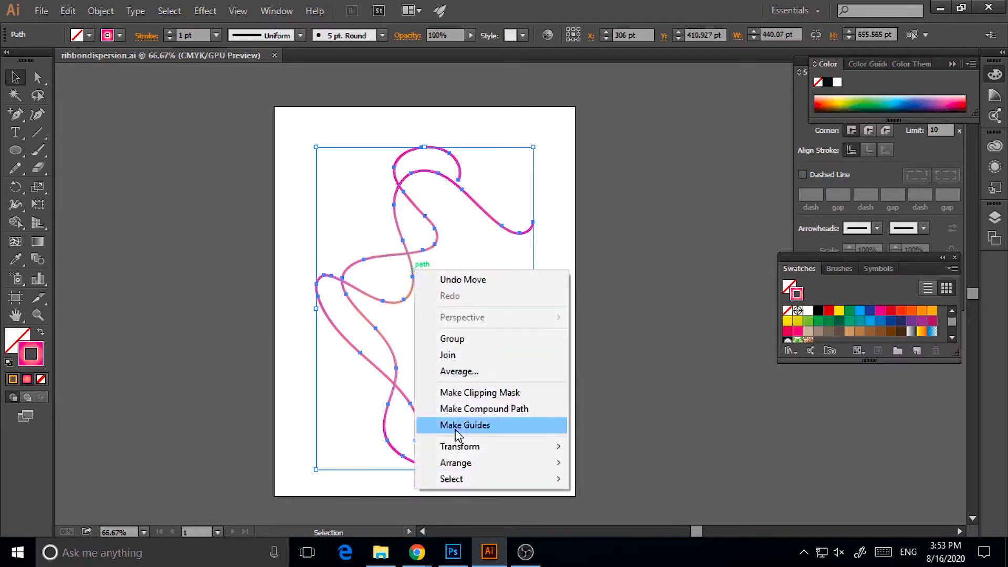
click(166, 97)
drag(292, 143, 538, 404)
click(68, 11)
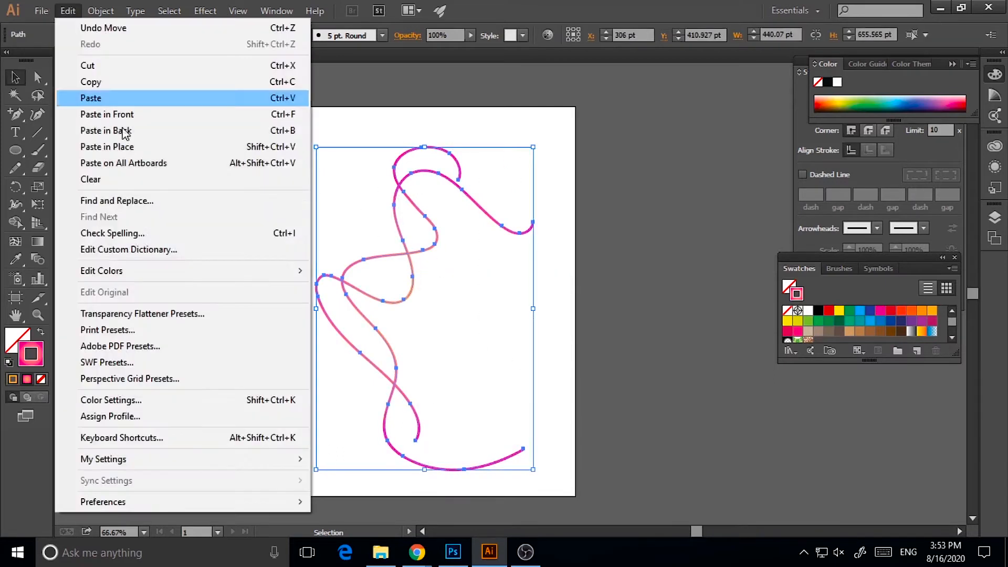
click(102, 87)
- Return to Photoshop and paste the ribbon paths as a Smart Object above the dispersioneffect layer
click(452, 551)
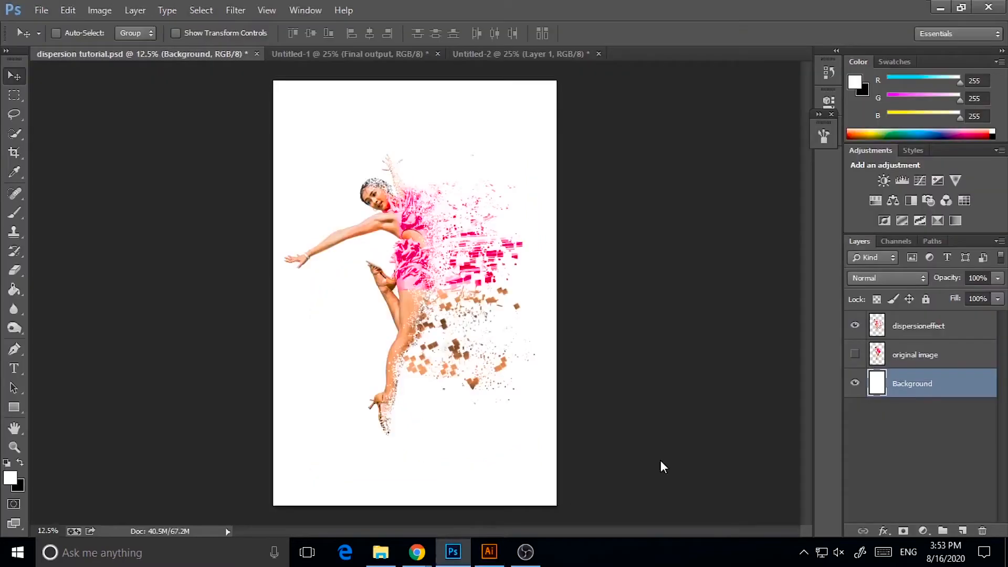
click(920, 328)
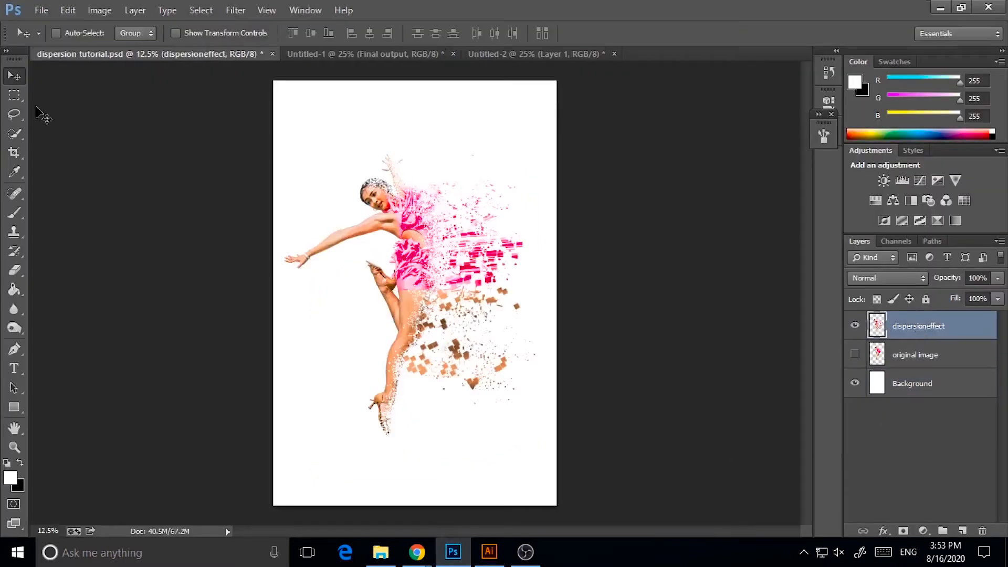
click(68, 11)
click(115, 121)
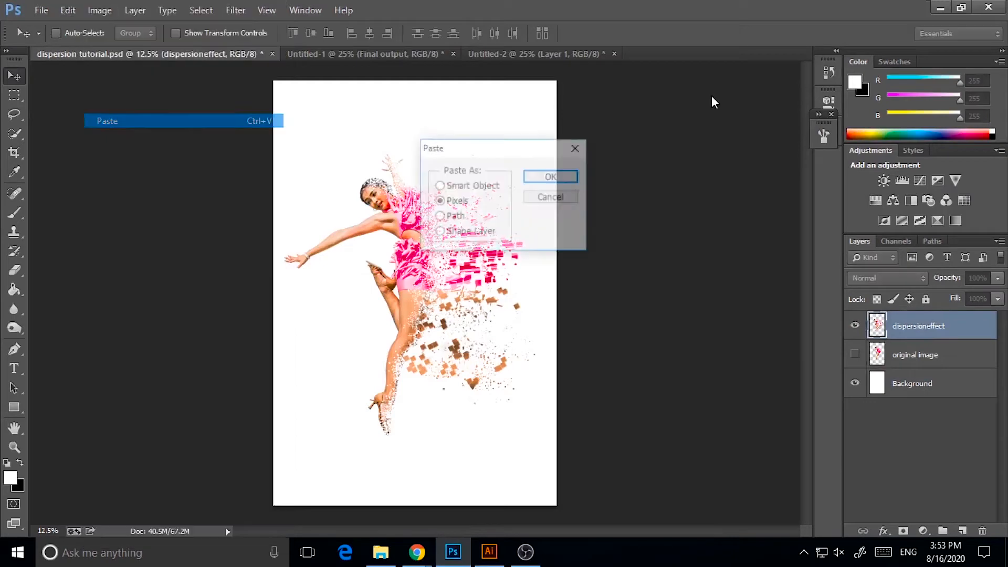
click(439, 186)
click(568, 179)
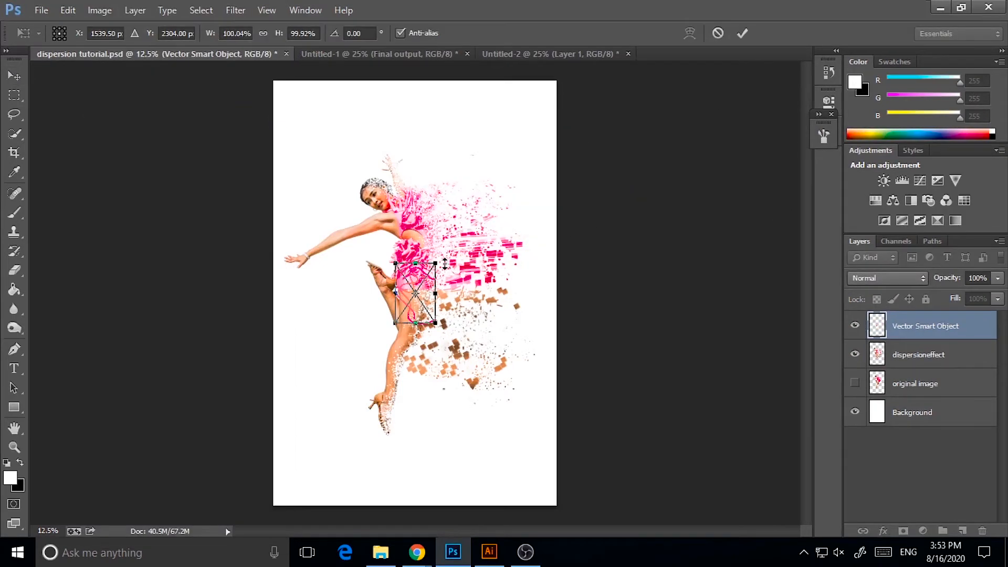
- Scale the pasted ribbons up to about 469% around the dancer and commit the placement
drag(457, 231, 540, 164)
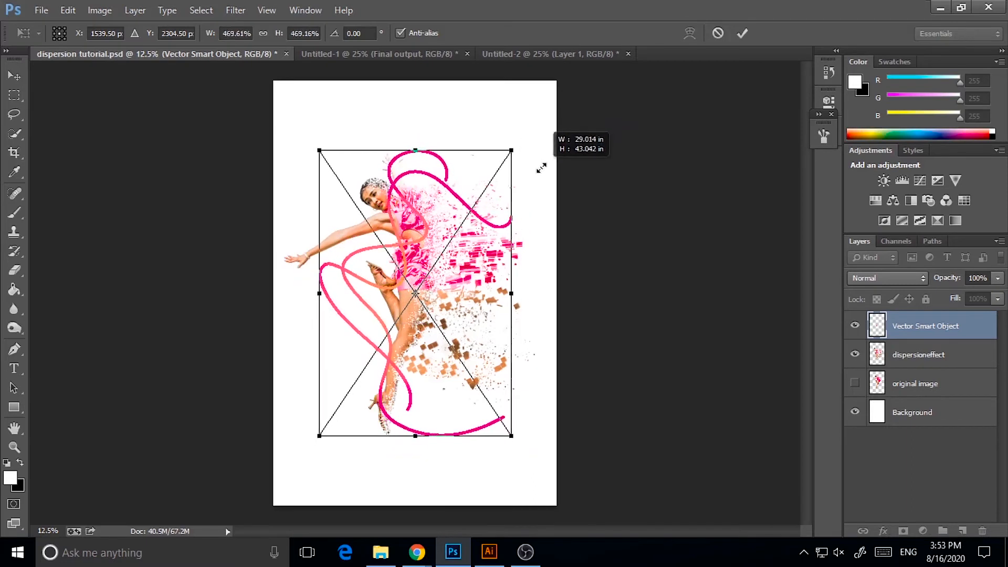
click(15, 308)
click(439, 215)
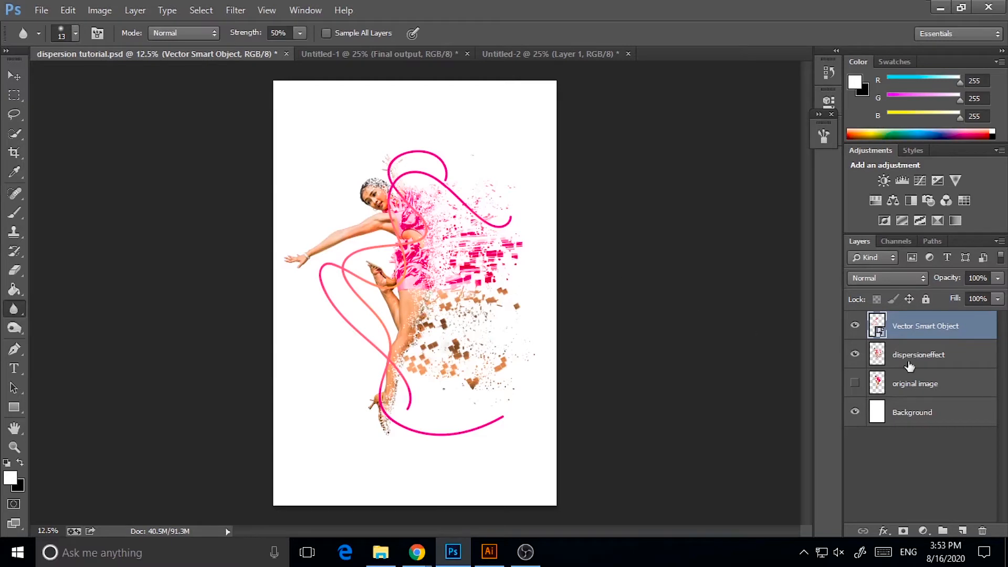
click(17, 450)
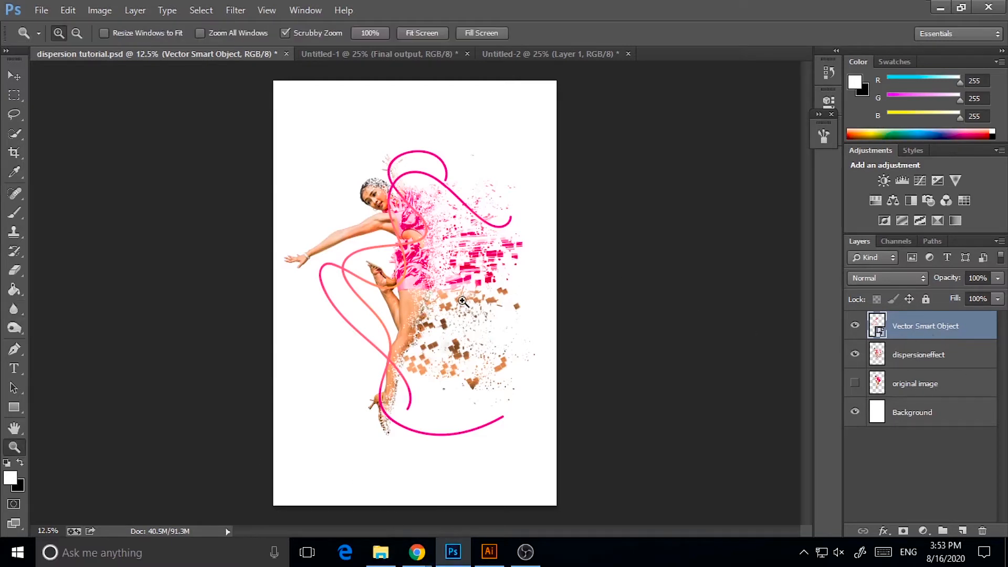
click(442, 314)
click(474, 372)
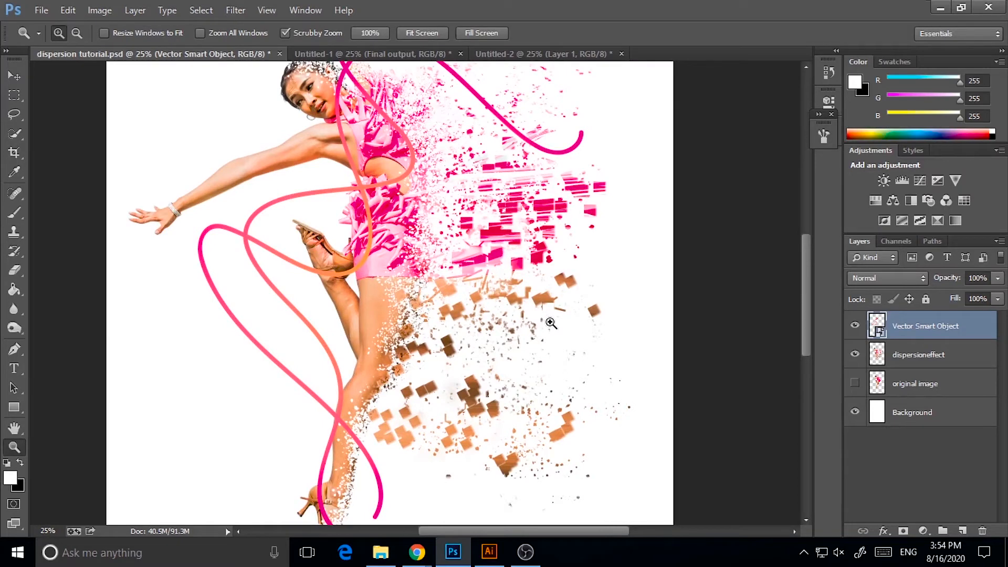
- Scale the ribbons down to about 335%, rotate them about -174° and reposition them around the dancer, committing the placement
alt+click(564, 354)
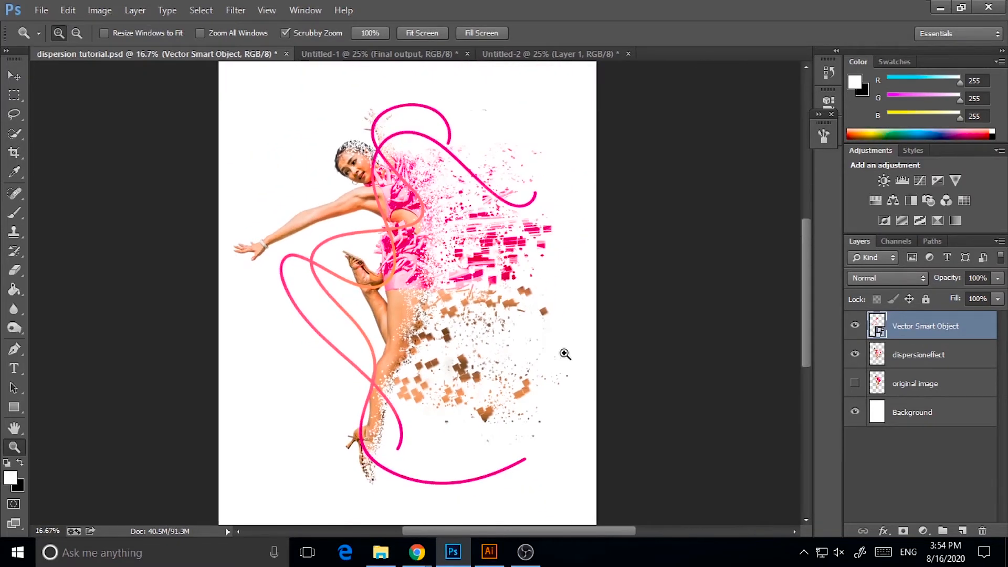
click(67, 10)
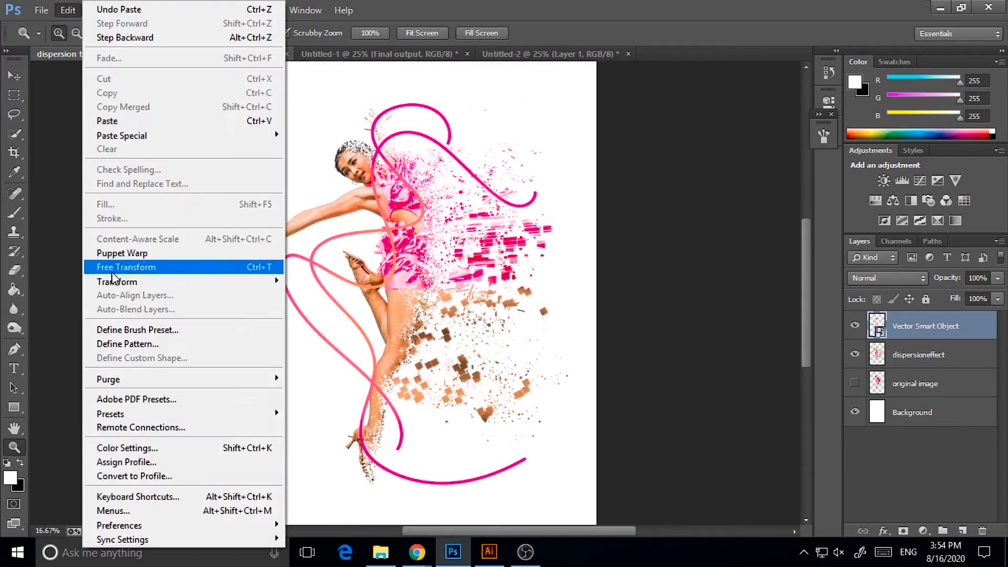
click(92, 264)
drag(538, 105, 500, 159)
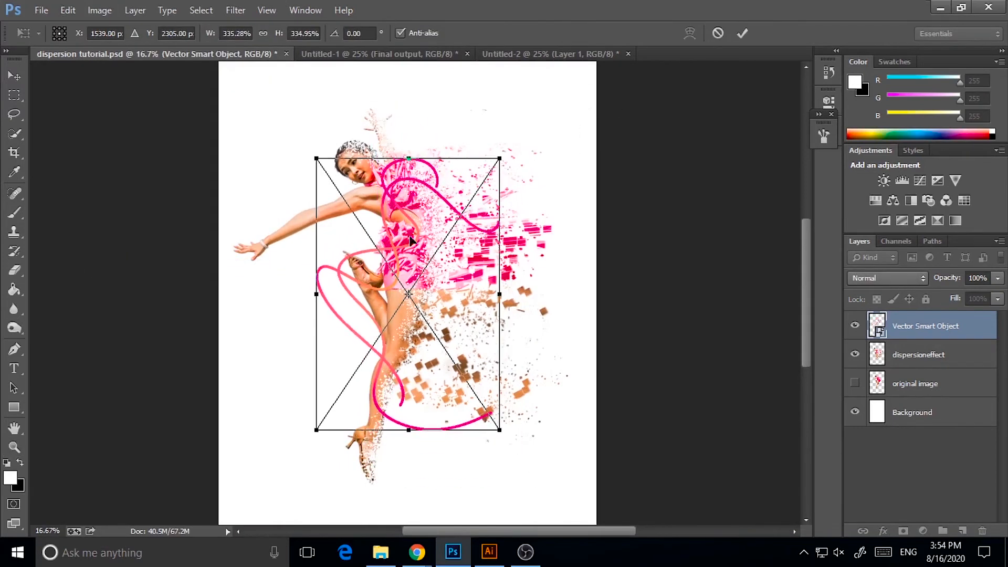
drag(418, 242, 424, 263)
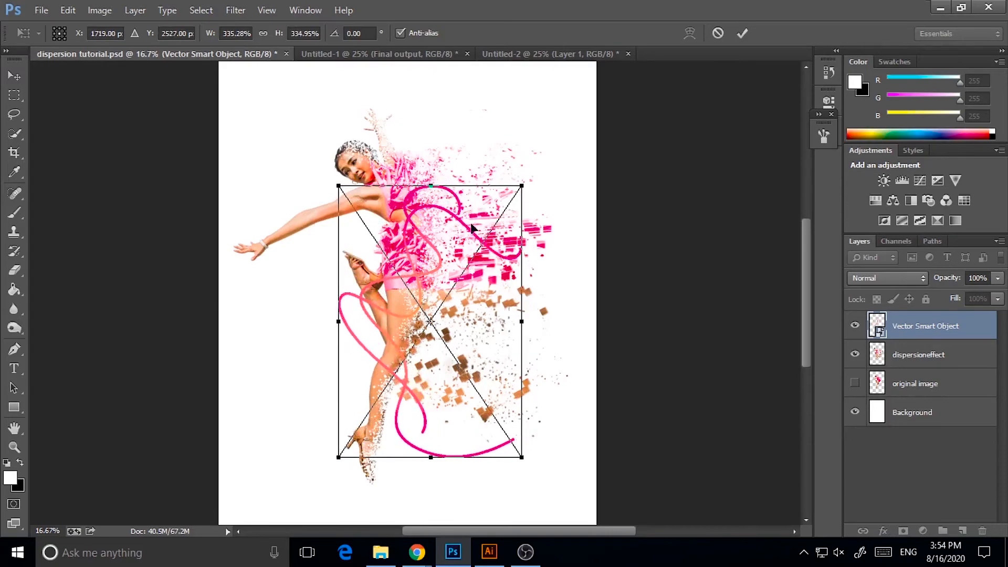
drag(538, 193, 375, 472)
drag(494, 436, 412, 363)
drag(503, 360, 451, 379)
drag(422, 289, 447, 299)
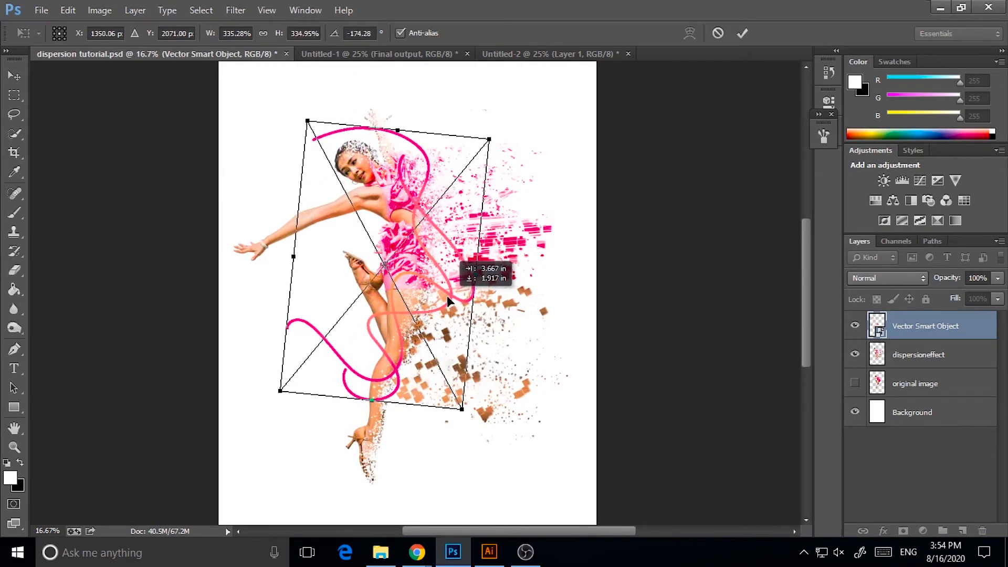
click(14, 327)
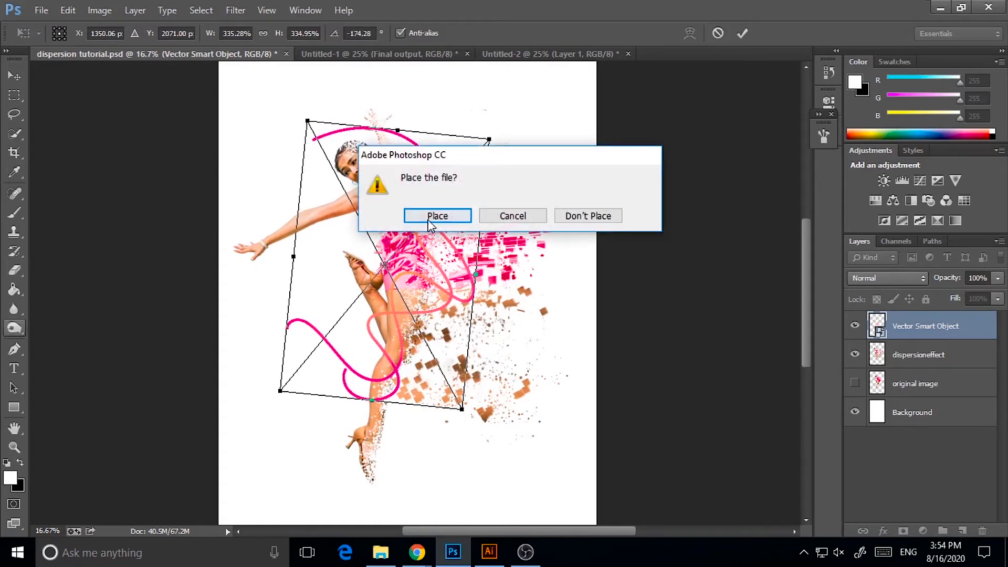
click(431, 219)
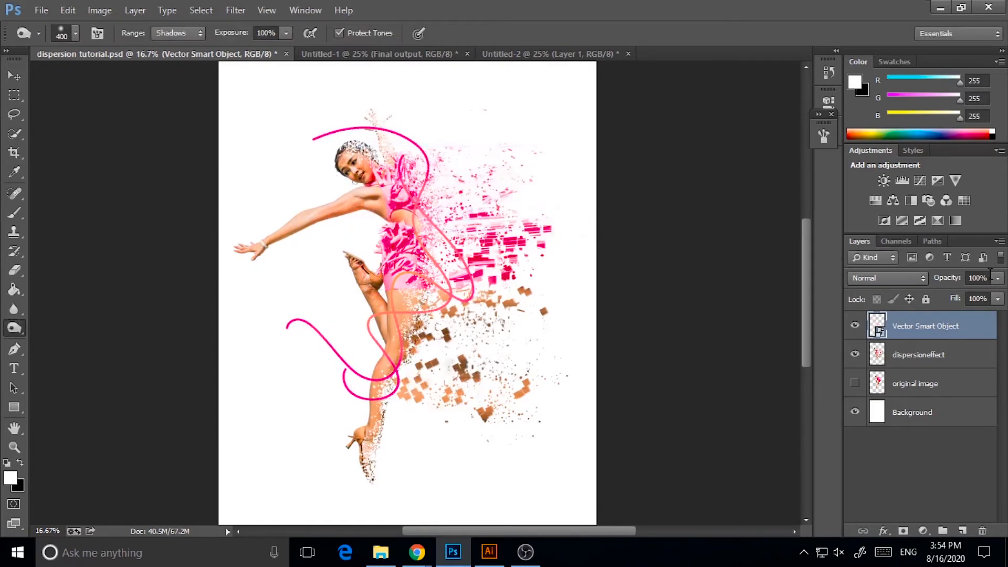
click(913, 356)
click(897, 279)
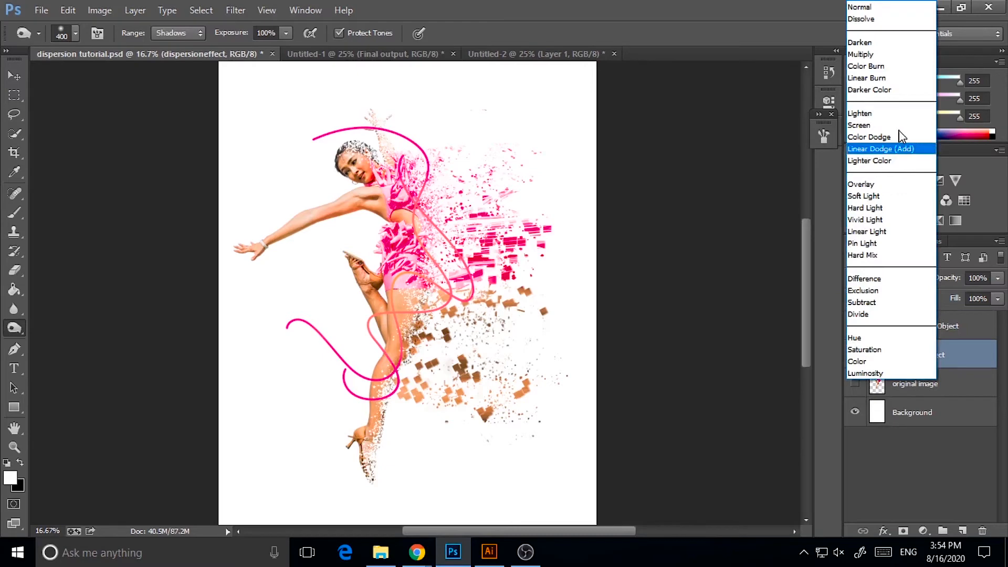
click(951, 319)
click(931, 384)
click(919, 356)
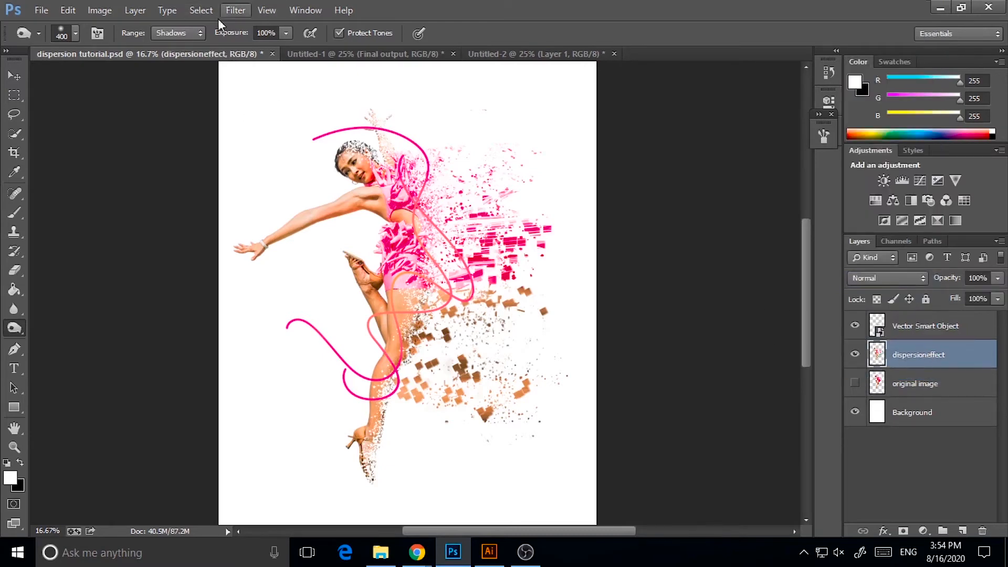
click(202, 10)
click(225, 283)
click(624, 147)
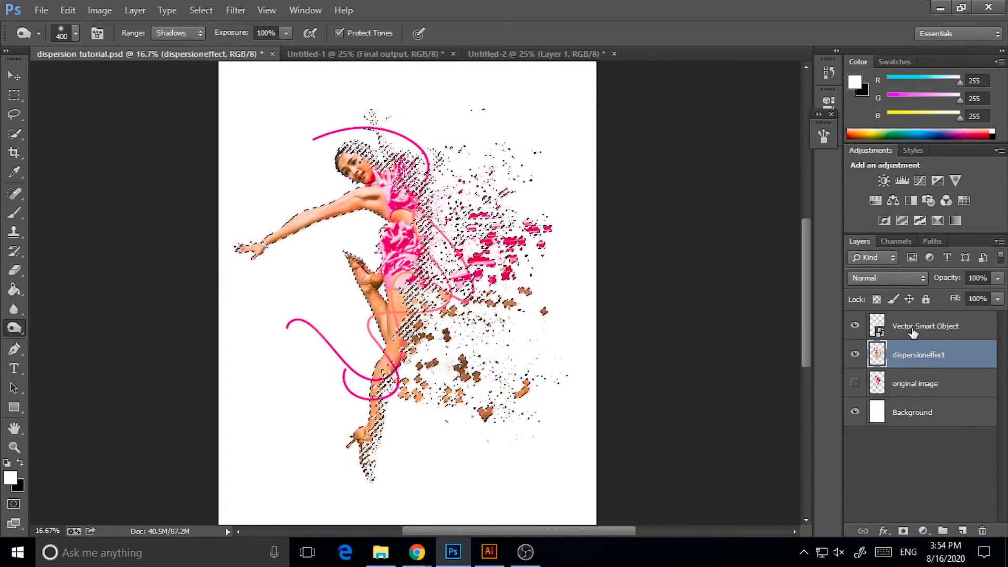
click(202, 11)
click(218, 40)
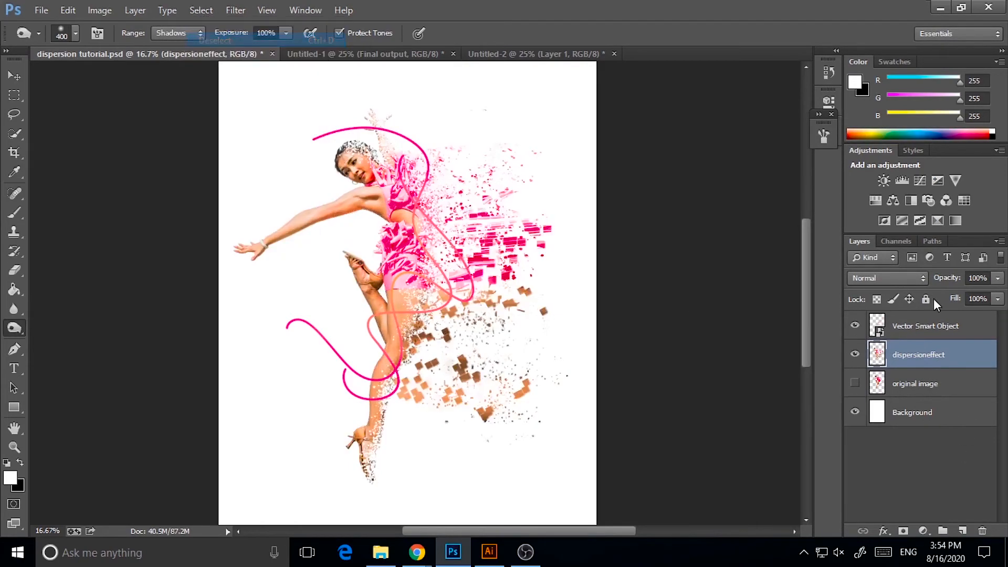
- Create a blank layer and merge it with the Vector Smart Object layer to rasterize the ribbons
click(963, 530)
shift+click(882, 330)
right_click(882, 329)
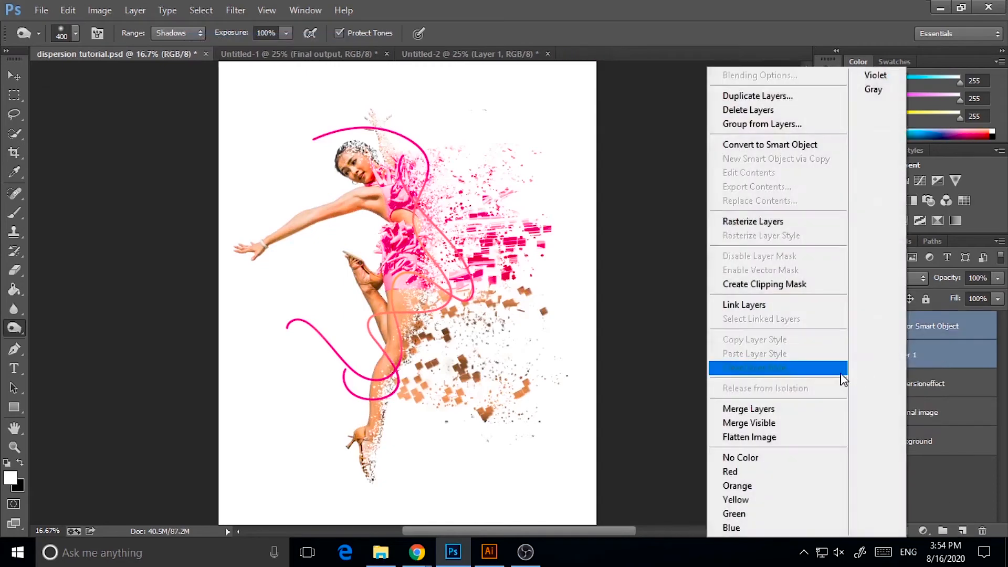
click(782, 413)
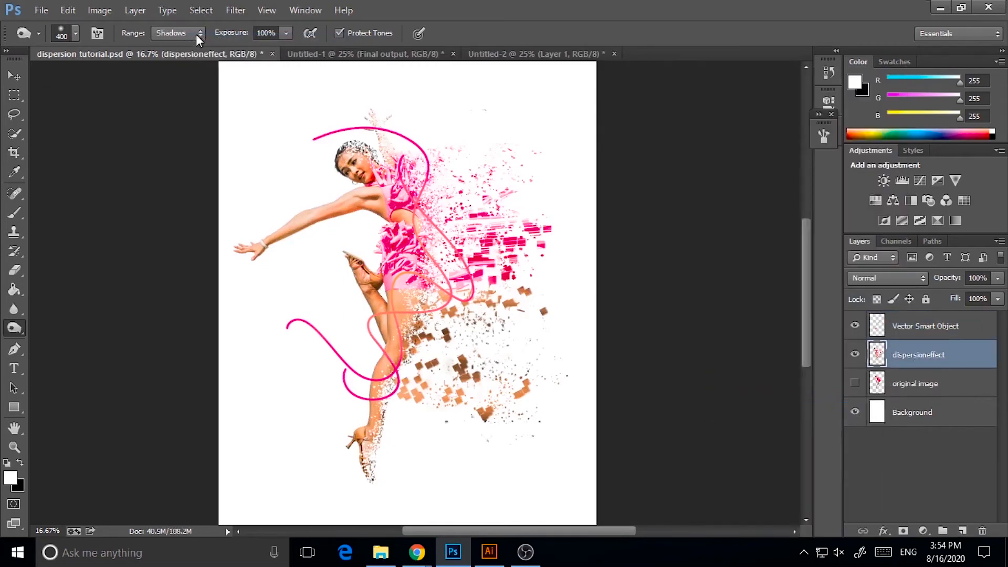
- Load the dispersioneffect layer's transparency as a new selection and make the Vector Smart Object ribbon layer active
click(201, 10)
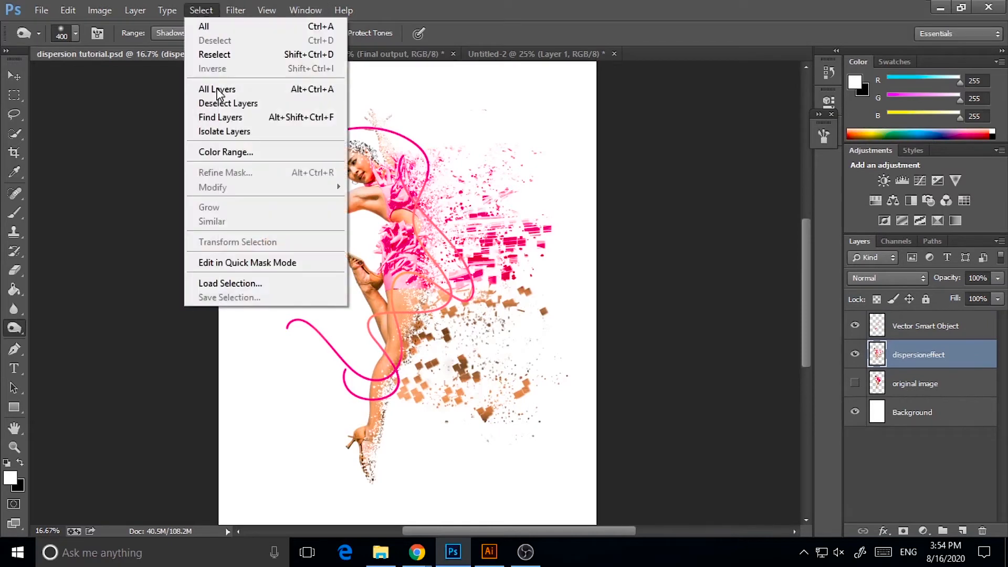
click(247, 285)
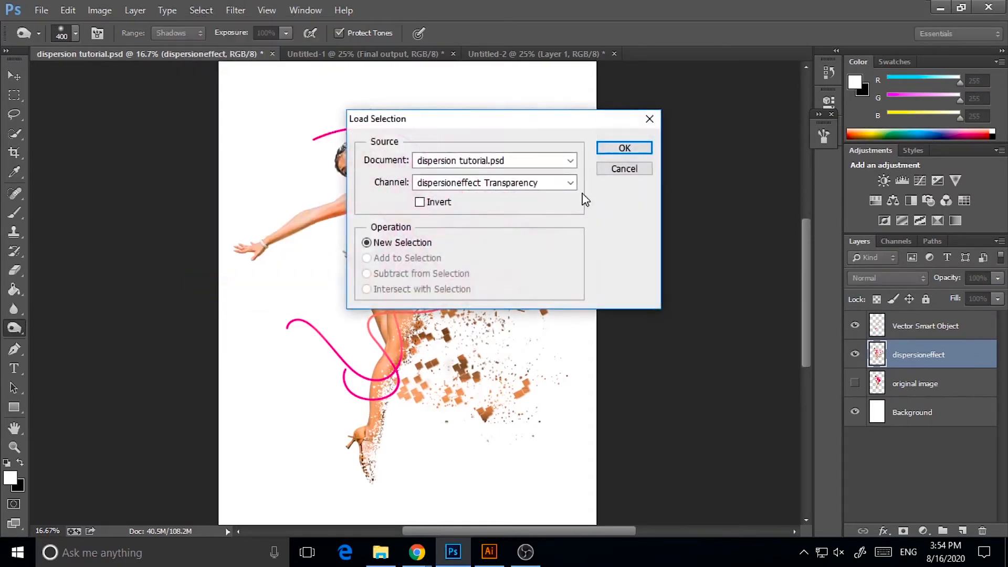
click(638, 151)
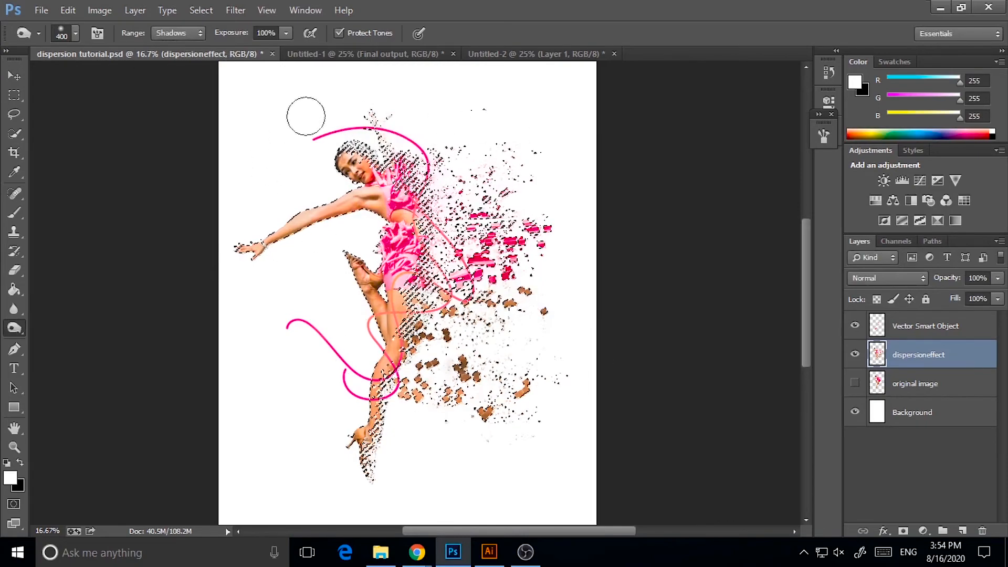
click(935, 326)
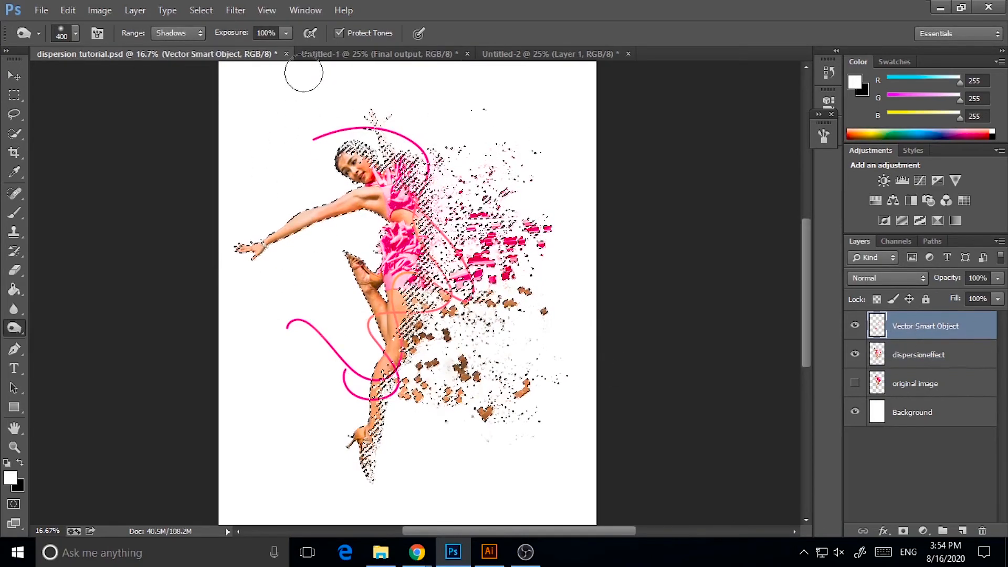
click(201, 10)
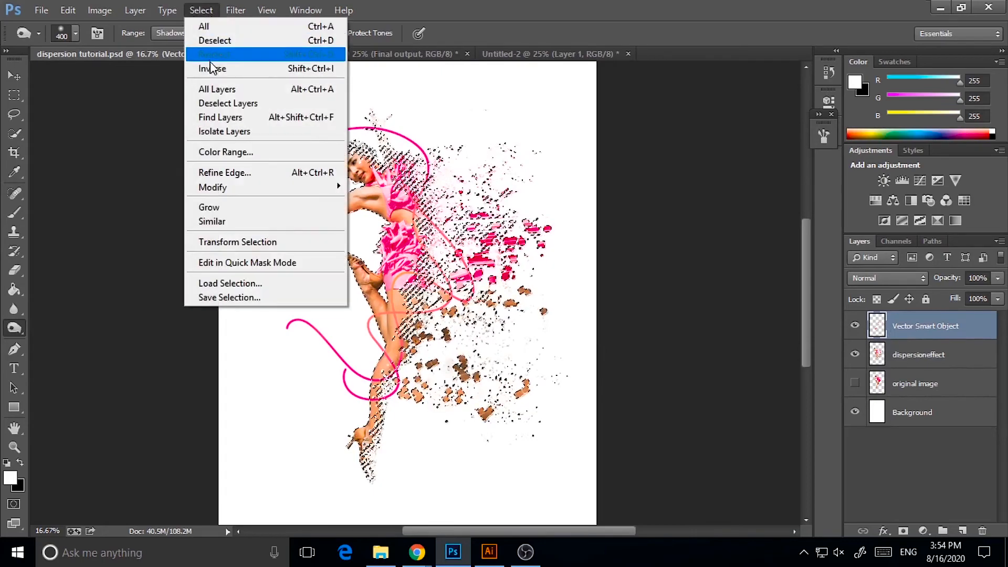
click(212, 68)
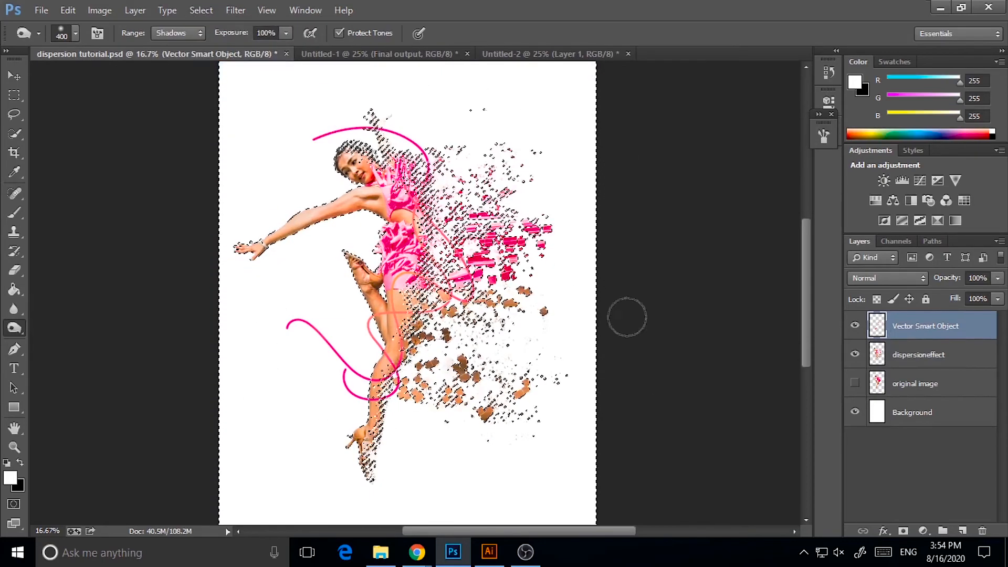
click(201, 10)
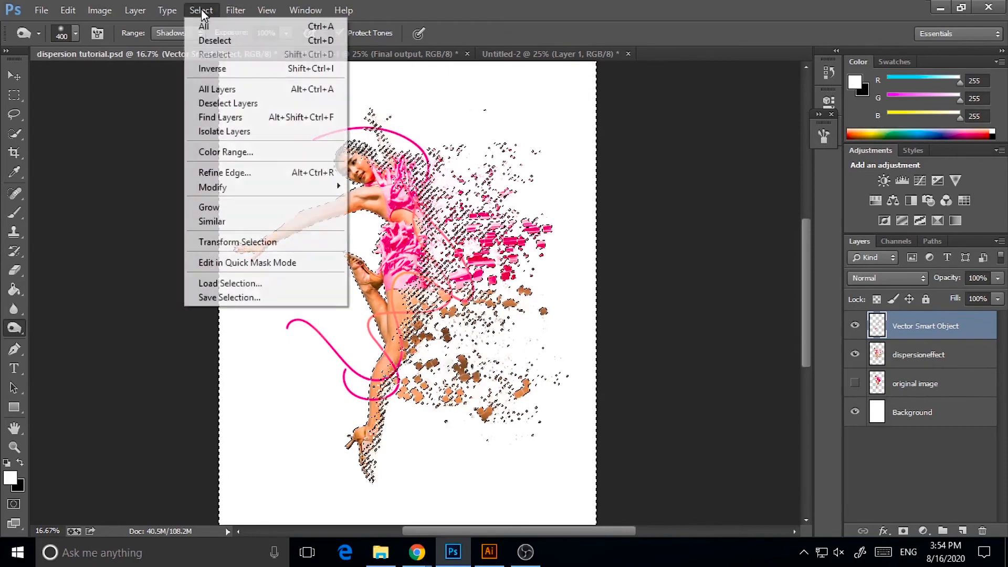
click(215, 40)
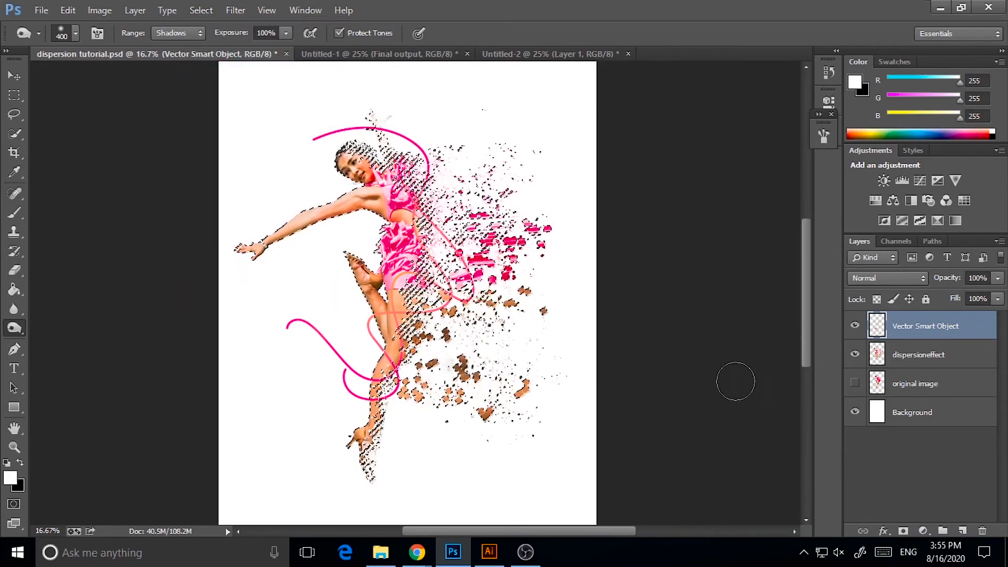
- Invert the dancer selection, delete the ribbon parts outside the dancer and deselect
click(201, 10)
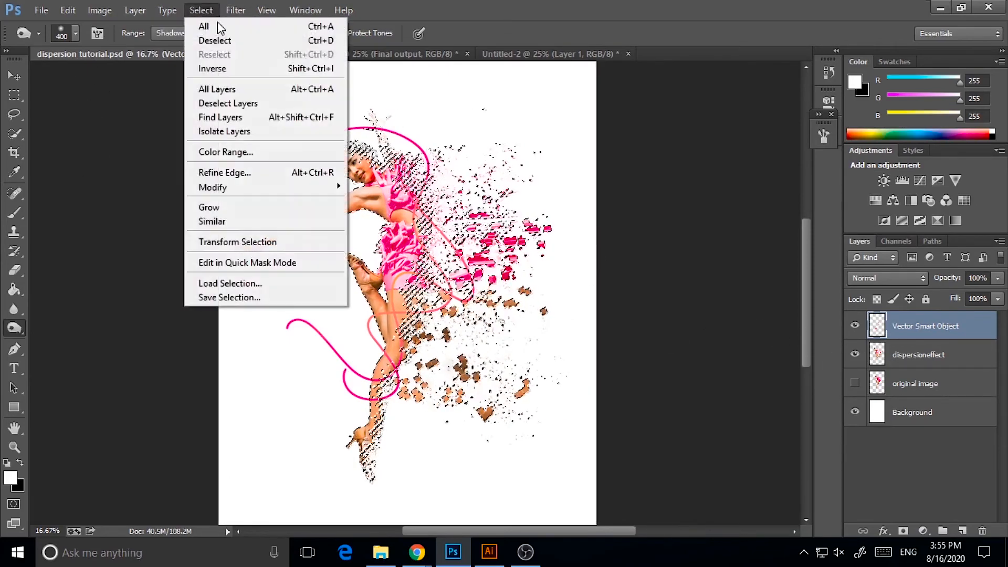
click(220, 66)
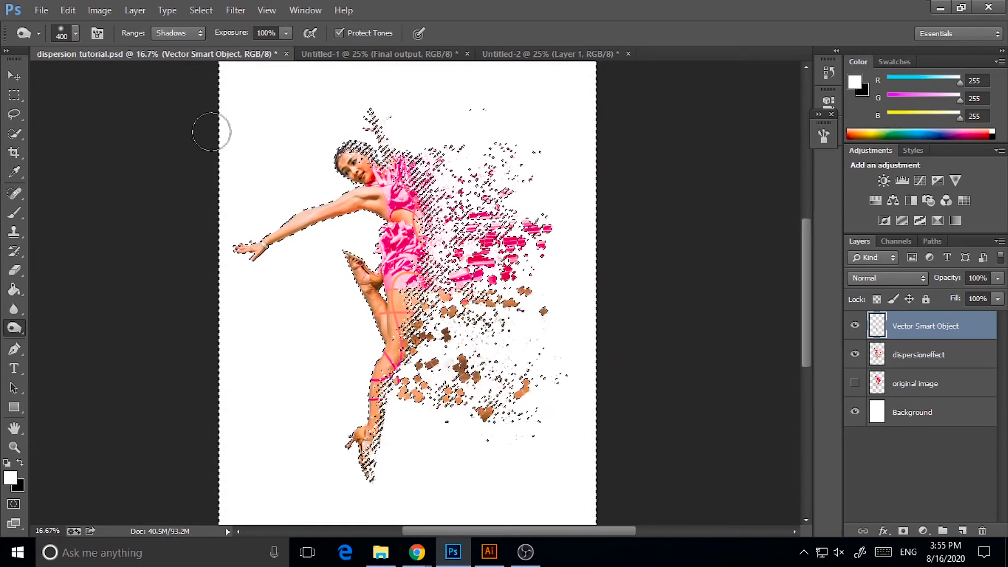
click(201, 10)
click(215, 39)
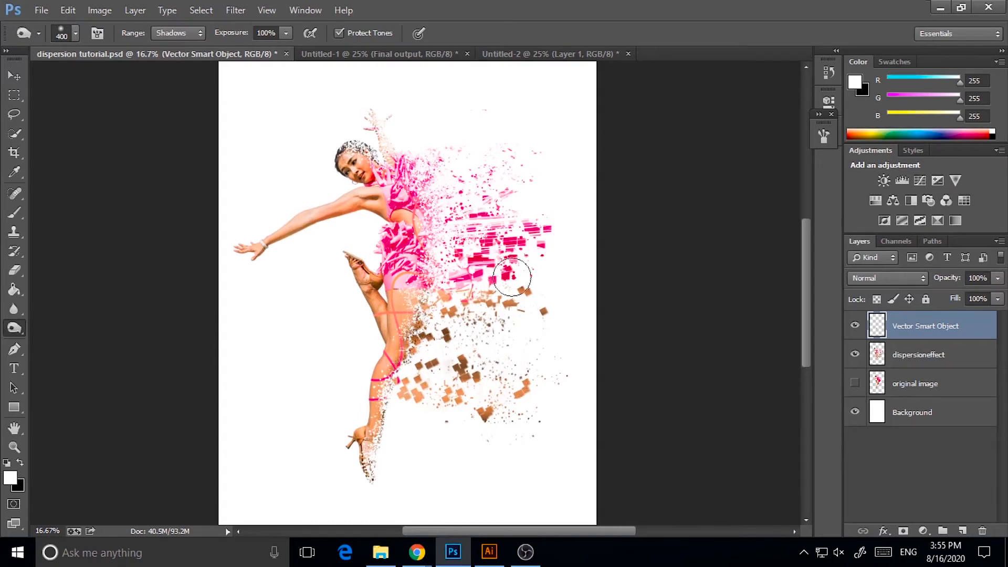
- Set the ribbon layer's blend mode to Overlay and check the ribbons on the dancer's legs up close
click(887, 278)
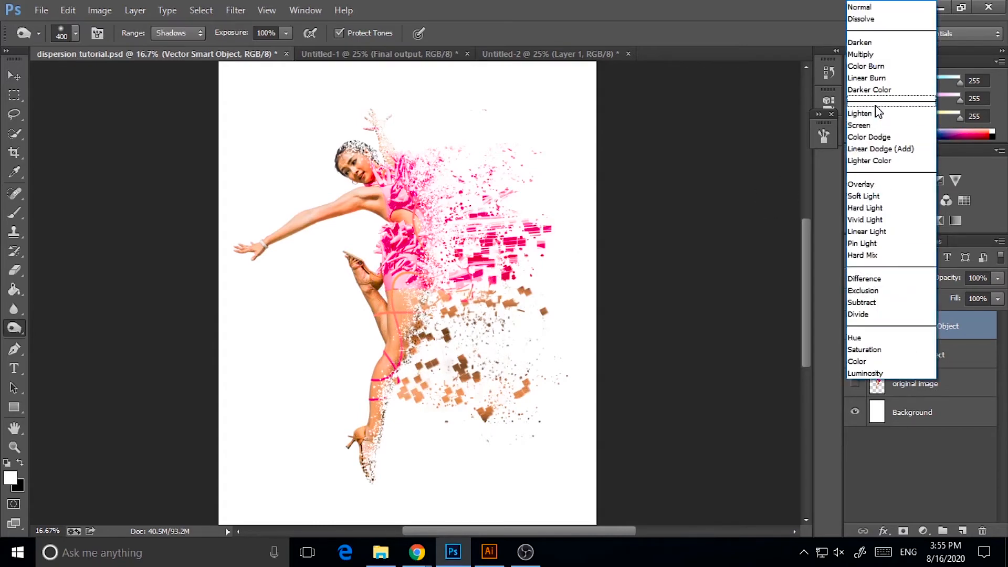
click(865, 189)
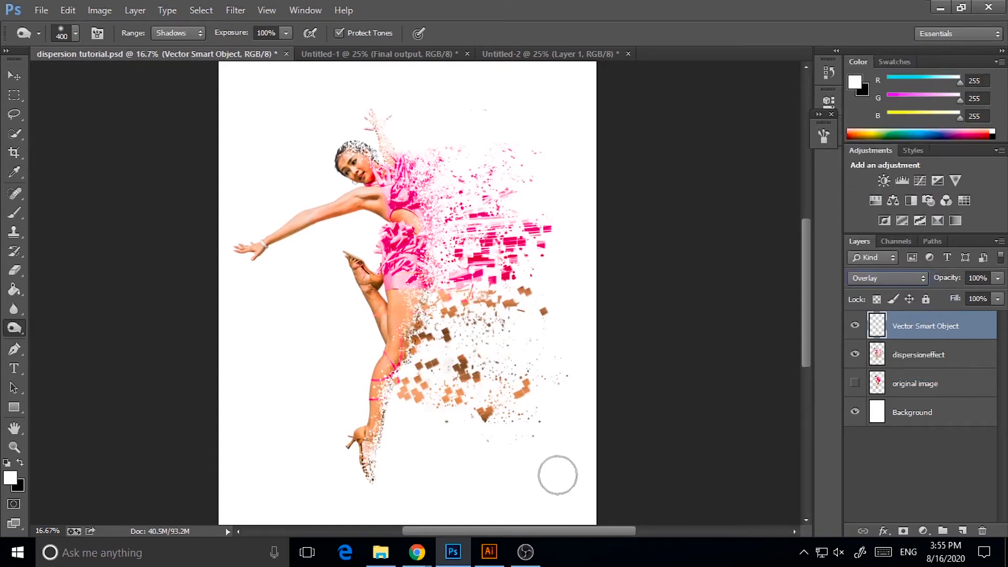
click(15, 447)
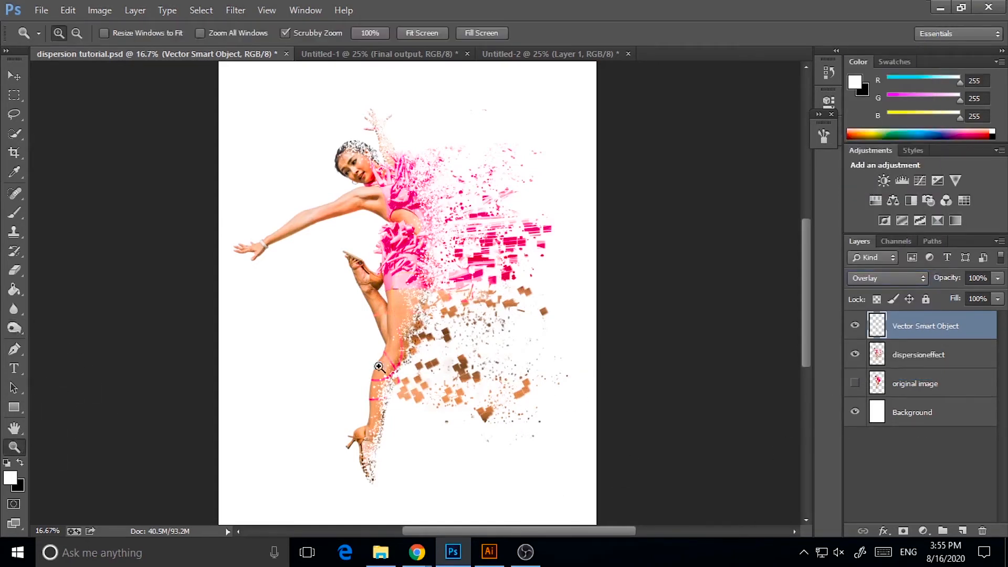
click(483, 360)
click(482, 360)
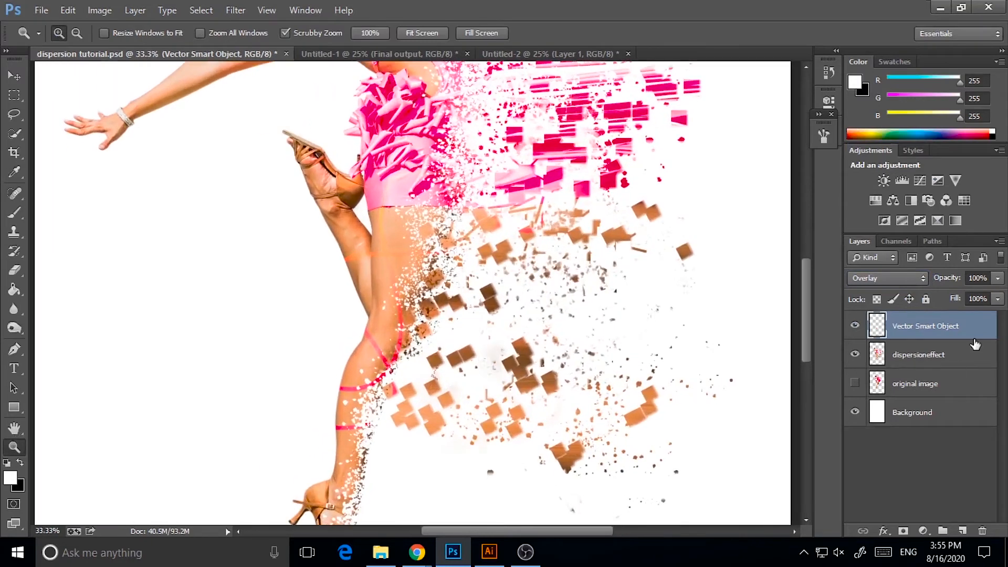
- Duplicate the ribbon layer within dispersion tutorial.psd and set the copy's blend mode to Multiply
right_click(948, 335)
click(842, 132)
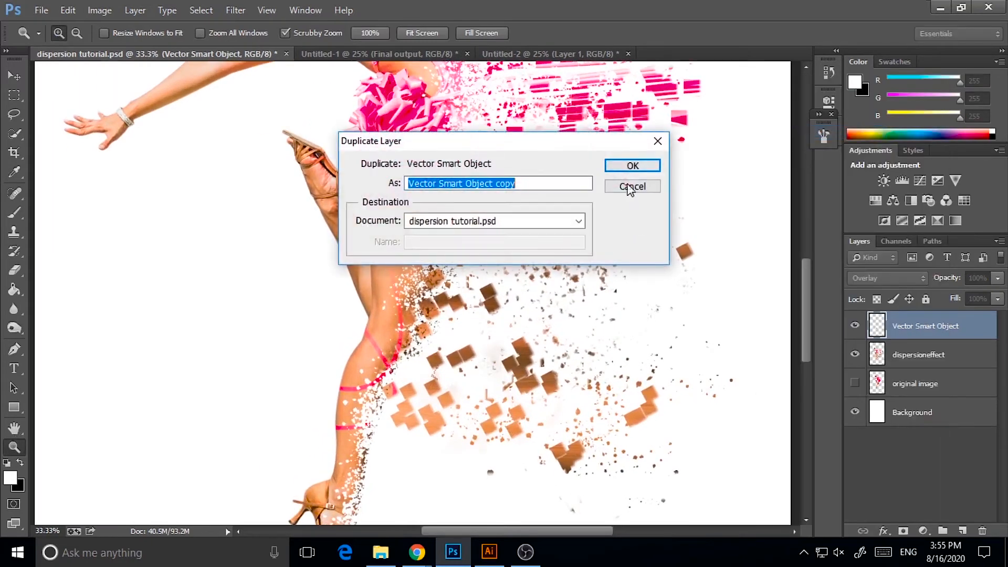
click(632, 165)
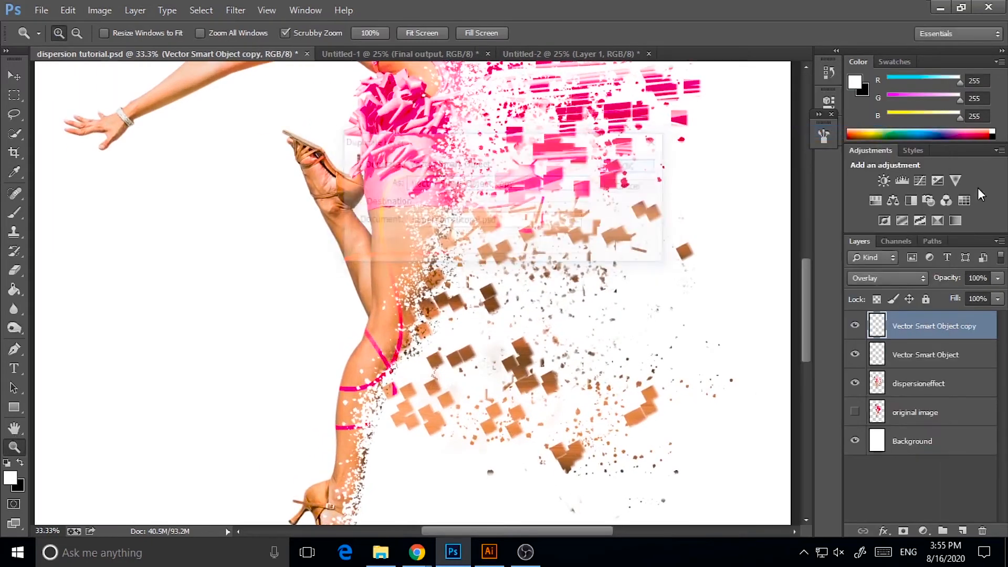
click(886, 278)
click(888, 53)
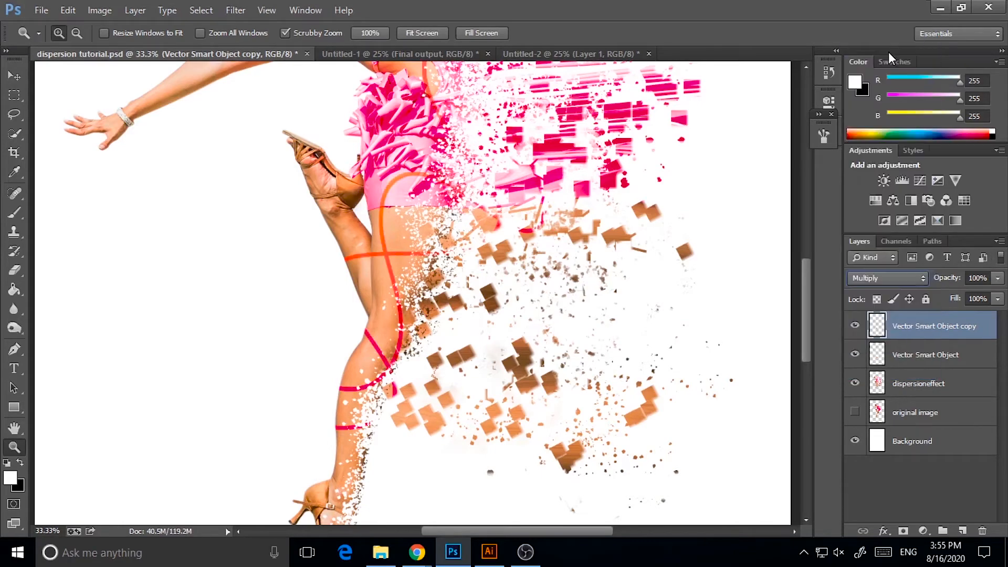
- Lower the ribbon layer copy's opacity to 61% and change its blend mode to Soft Light
drag(807, 327, 822, 300)
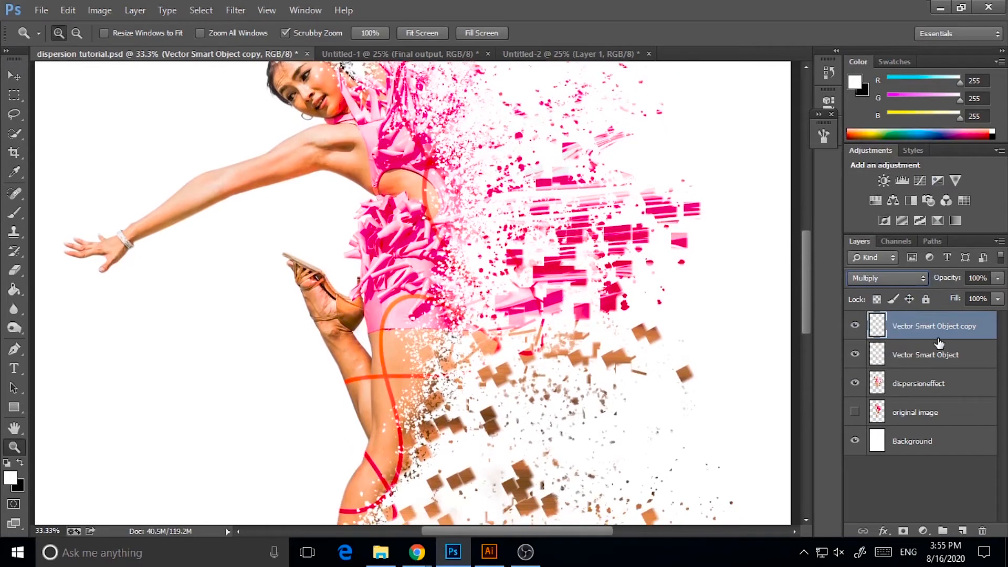
click(998, 279)
drag(998, 294, 967, 298)
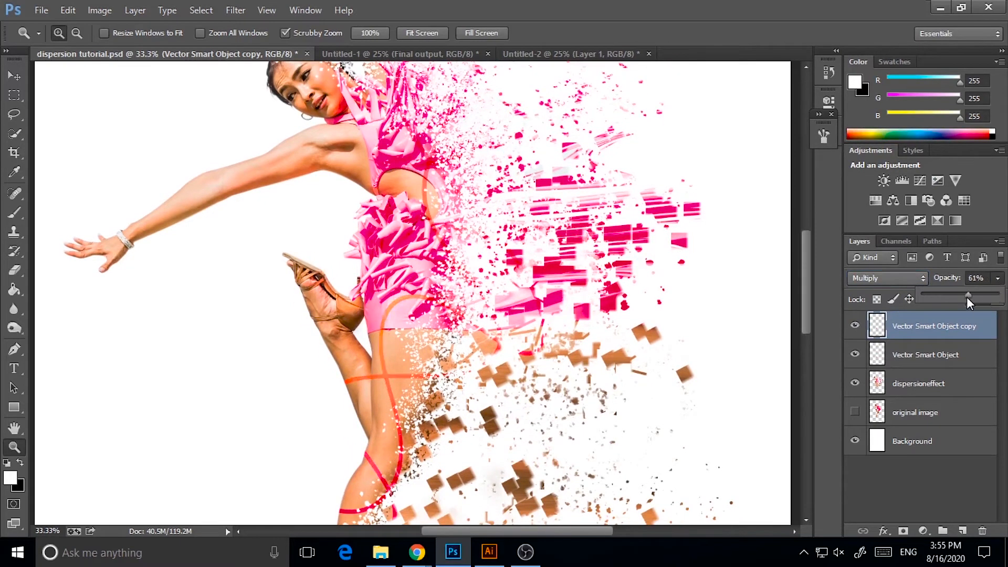
click(898, 277)
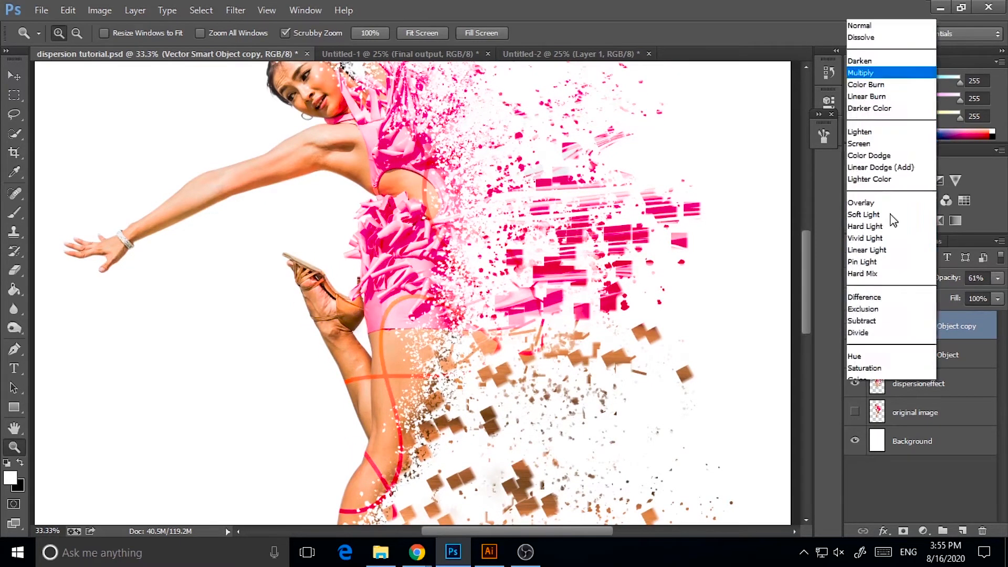
click(880, 197)
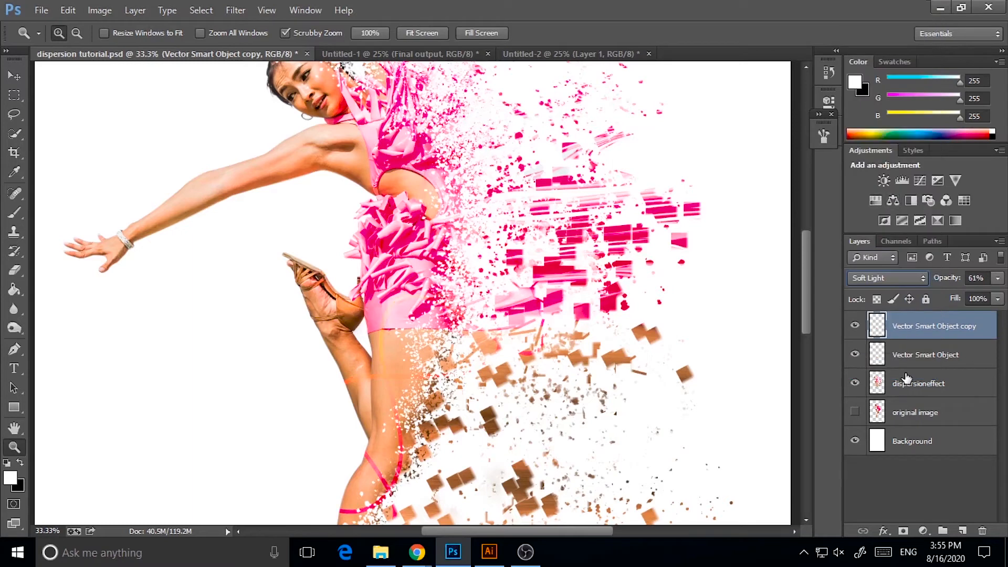
- Show the original image layer and move it until its dancer lines up exactly with the dispersed dancer
drag(801, 313, 806, 377)
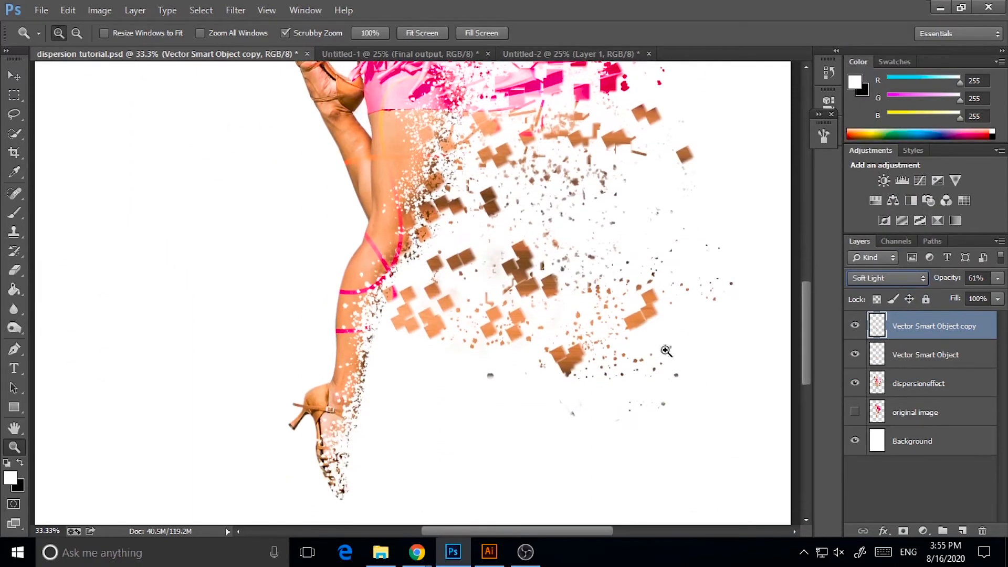
key(ctrl+minus)
key(ctrl+minus)
key(ctrl+minus)
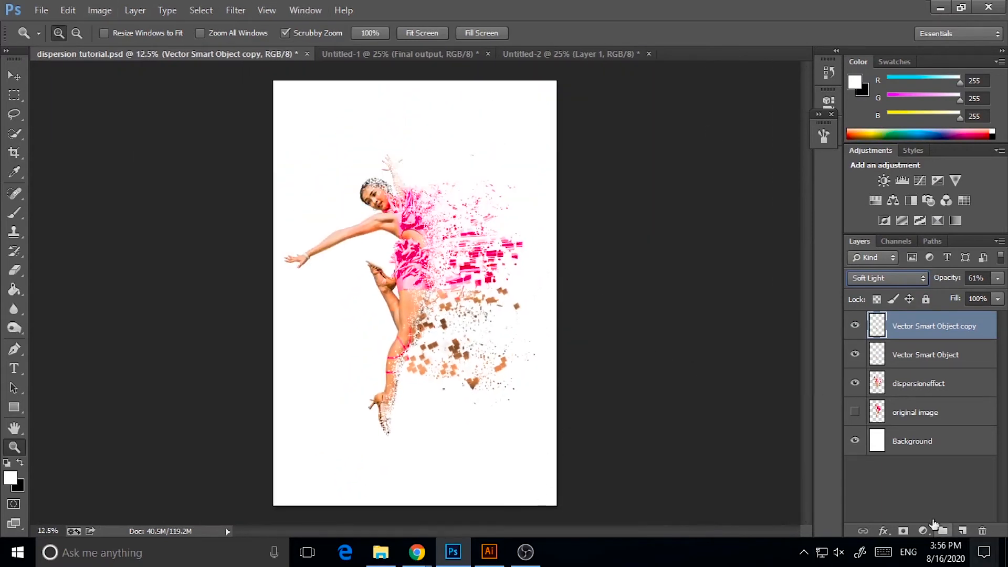
click(935, 443)
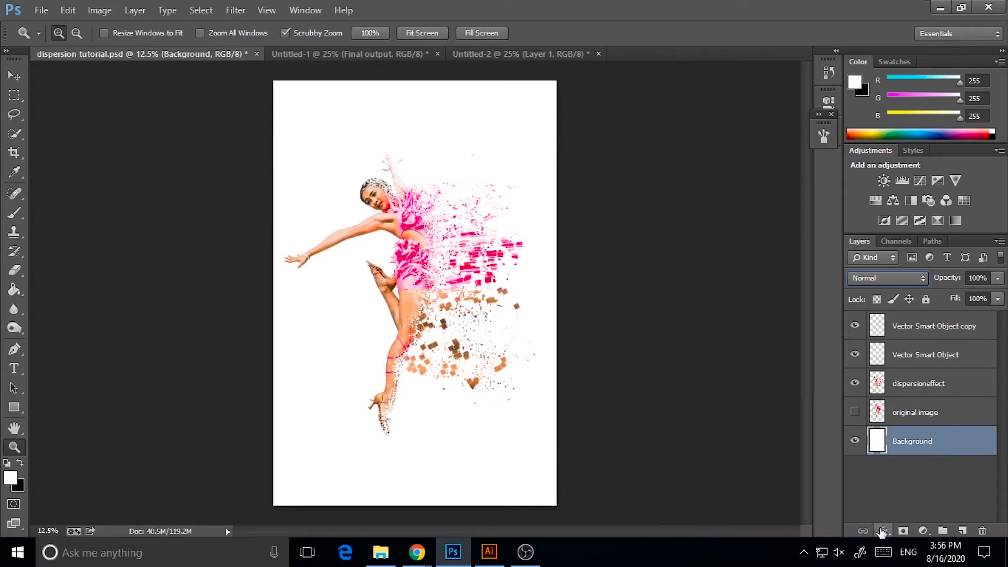
click(855, 413)
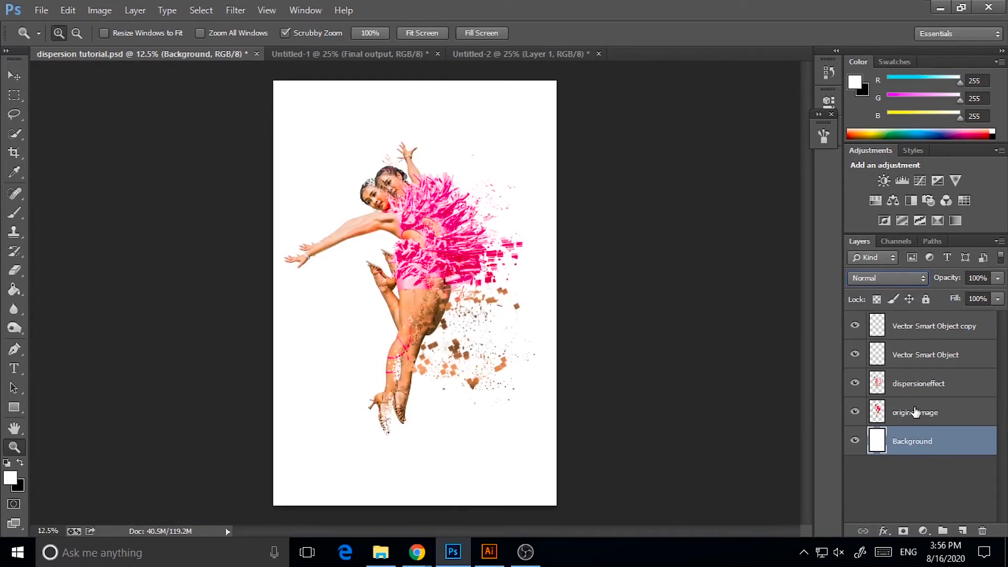
click(916, 407)
click(14, 76)
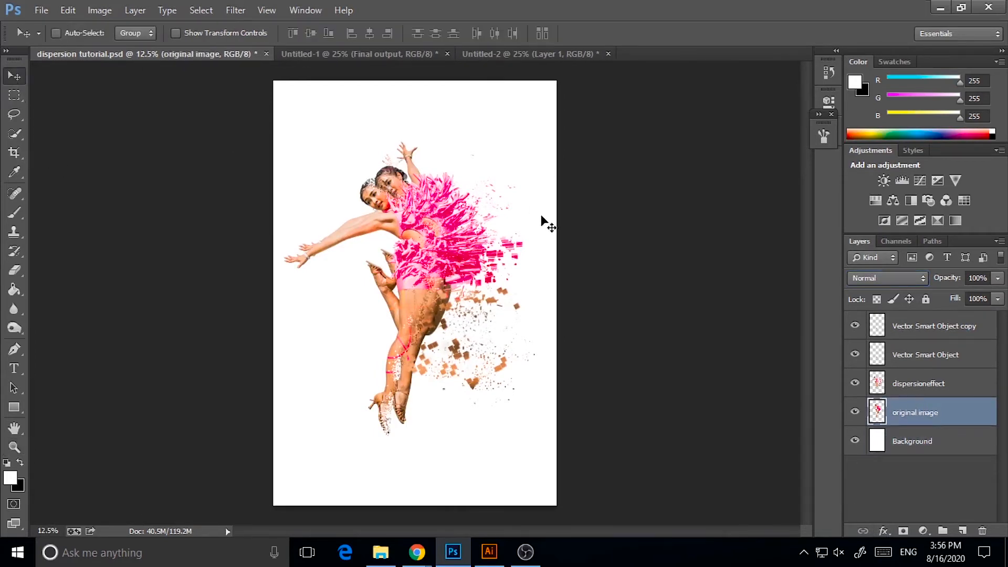
drag(456, 274, 364, 375)
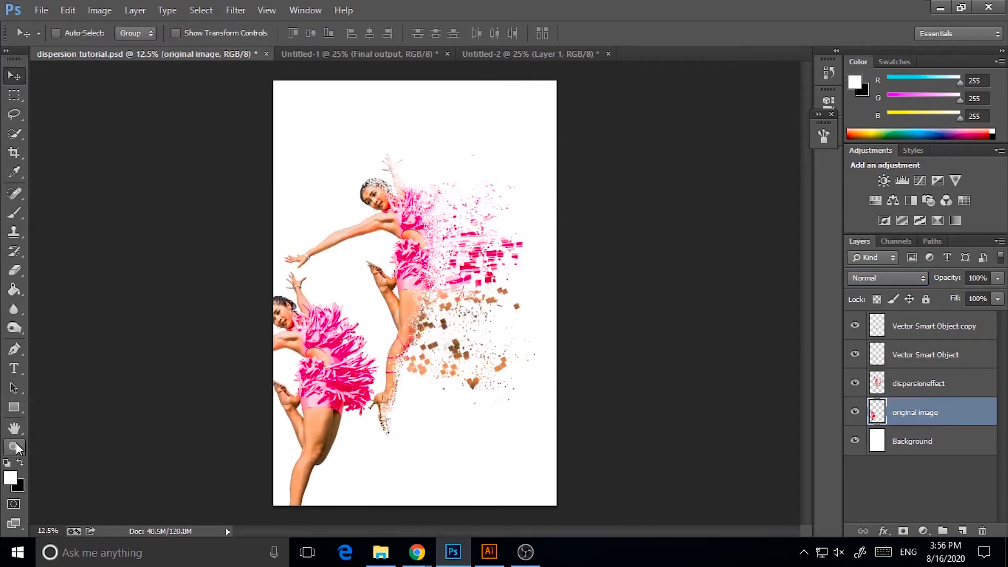
drag(427, 283, 450, 223)
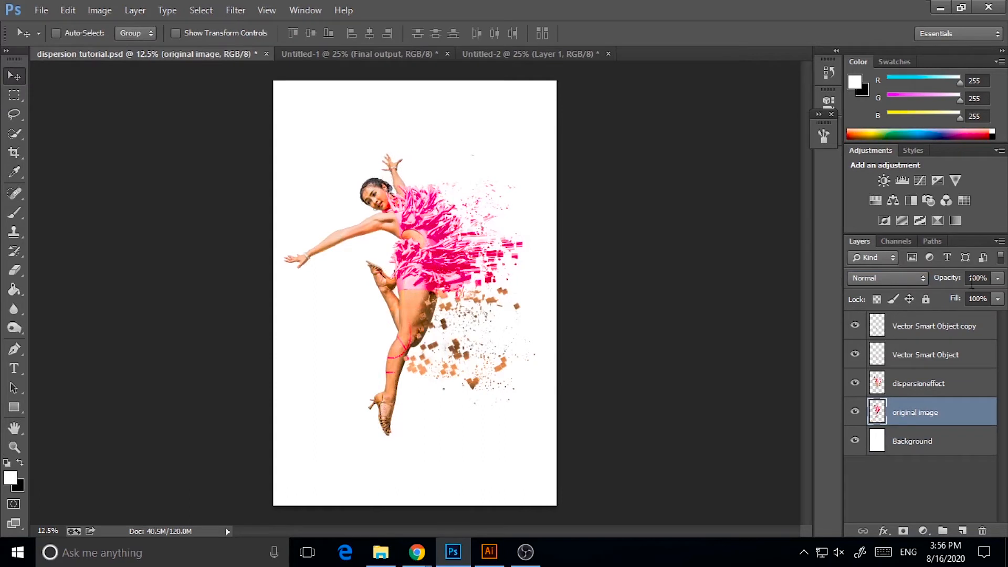
- Hide the dispersioneffect layer and both Vector Smart Object layers, and open the Liquify filter on the original image layer
click(855, 385)
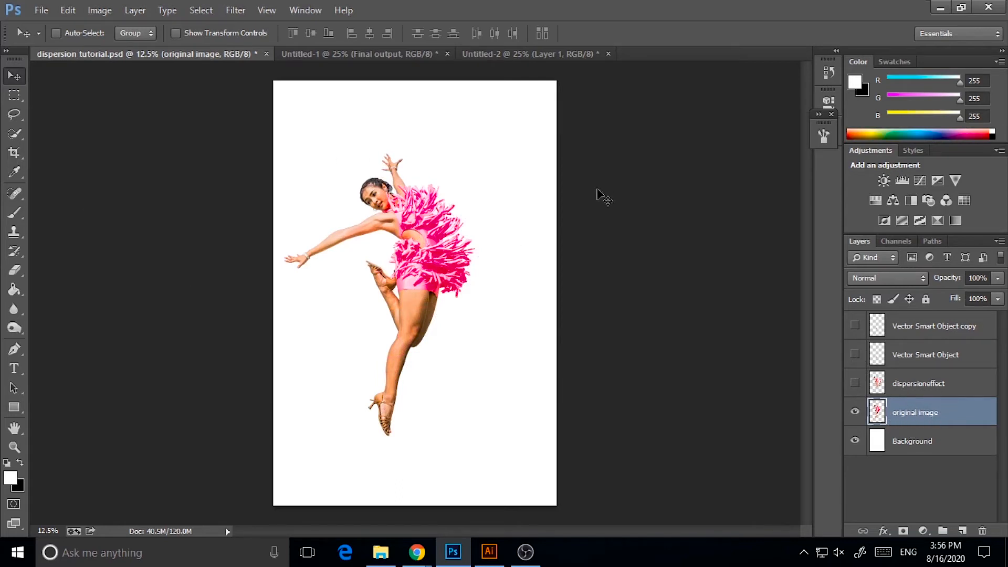
click(236, 11)
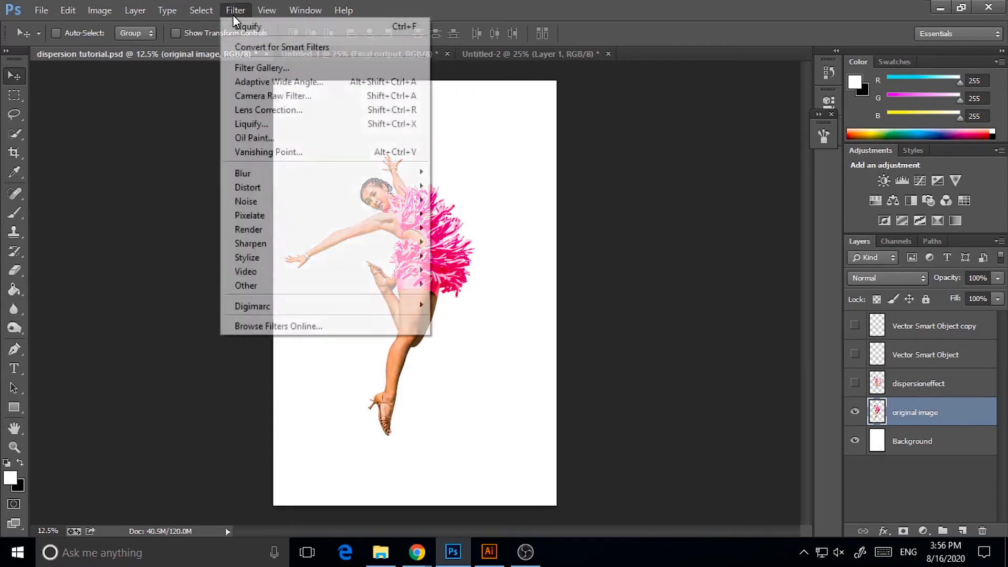
click(276, 120)
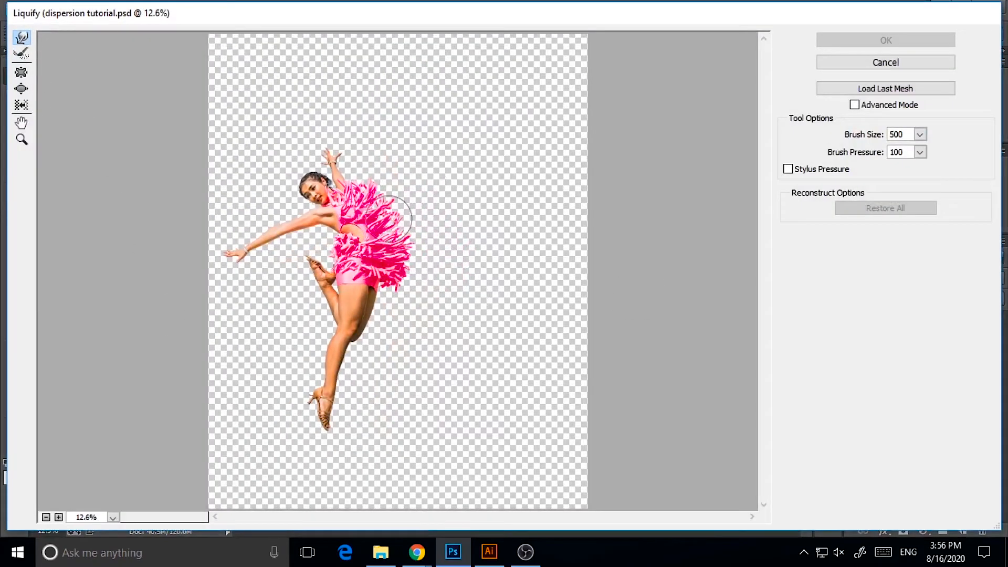
mouse_move(394, 220)
mouse_down()
mouse_move(419, 225)
mouse_move(362, 197)
mouse_move(437, 226)
mouse_move(415, 252)
mouse_move(421, 195)
mouse_move(458, 188)
mouse_up()
key(alt+space)
key(ctrl+alt+z)
key(ctrl+alt+z)
- Magnify the dancer's dress to 25% in Liquify and set the Forward Warp brush size to 300
click(24, 140)
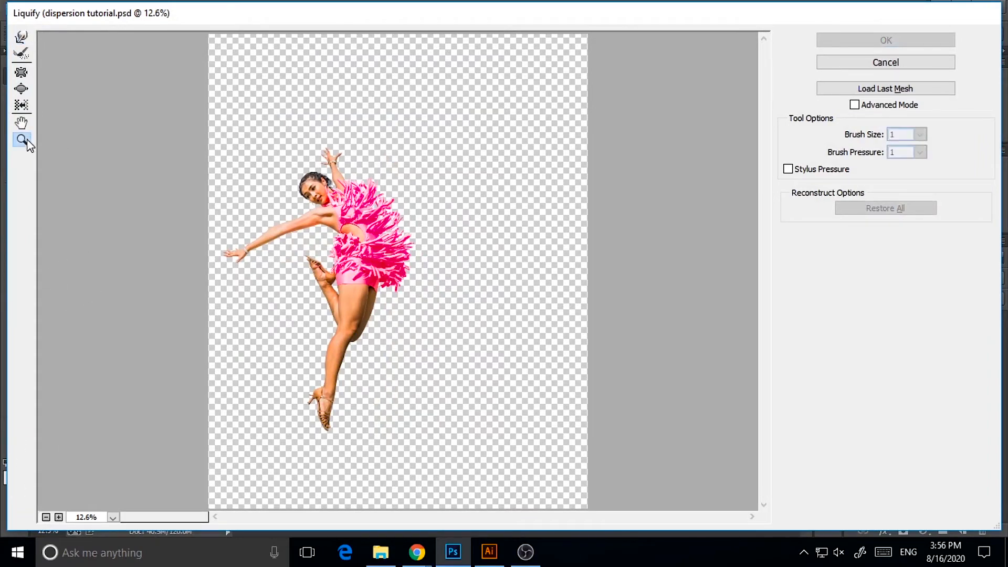
click(400, 240)
click(22, 35)
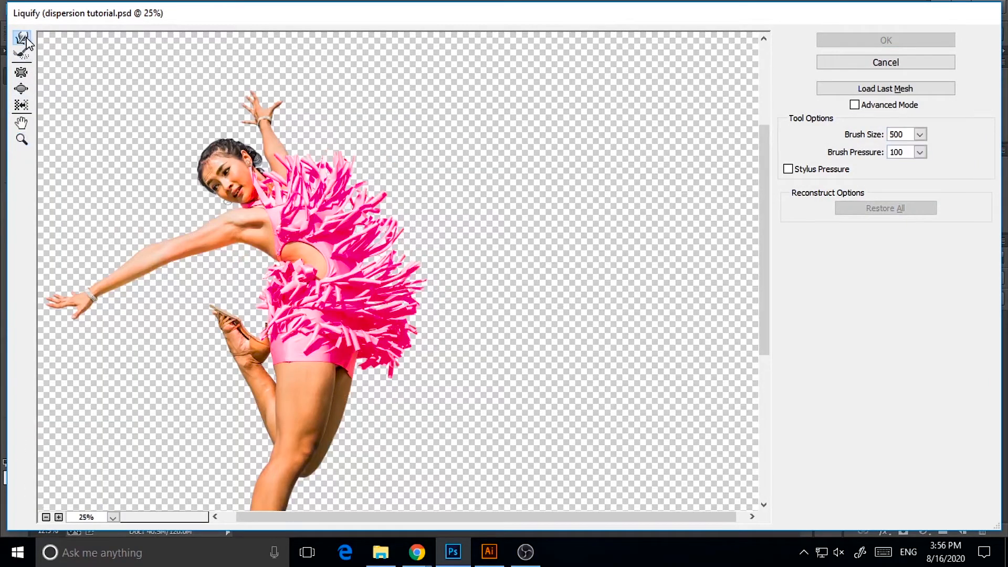
key(bracketleft)
key(bracketleft)
- Try pulling the dress fringes outward with three Forward Warp strokes, and undo them
drag(380, 223, 423, 217)
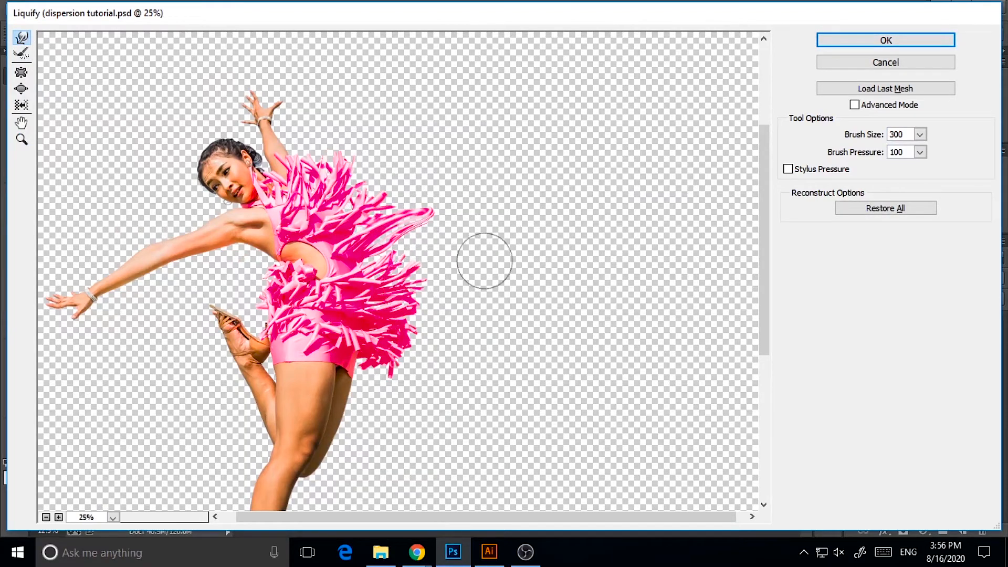
drag(404, 285, 467, 268)
drag(394, 344, 462, 328)
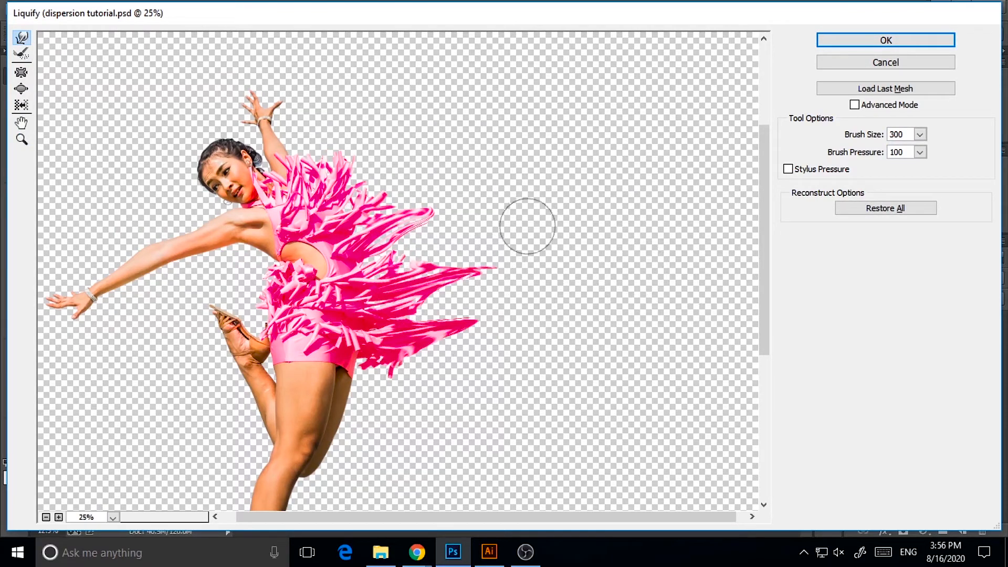
key(ctrl+alt+z)
key(ctrl+alt+z)
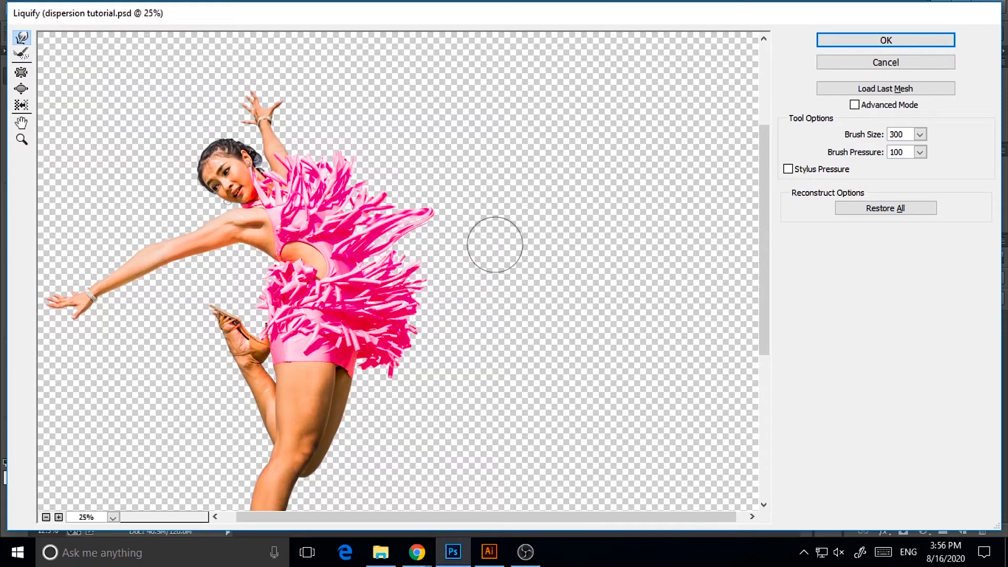
key(ctrl+alt+z)
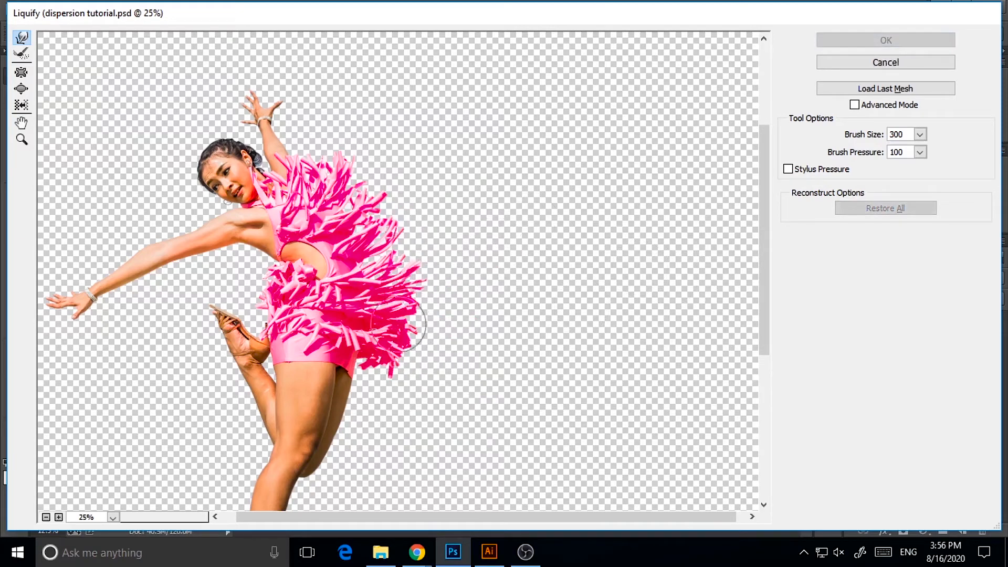
- Try stretching the top and skirt fringes into long upward-curving wings with Forward Warp, and undo all strokes
drag(405, 294, 496, 251)
drag(372, 233, 495, 238)
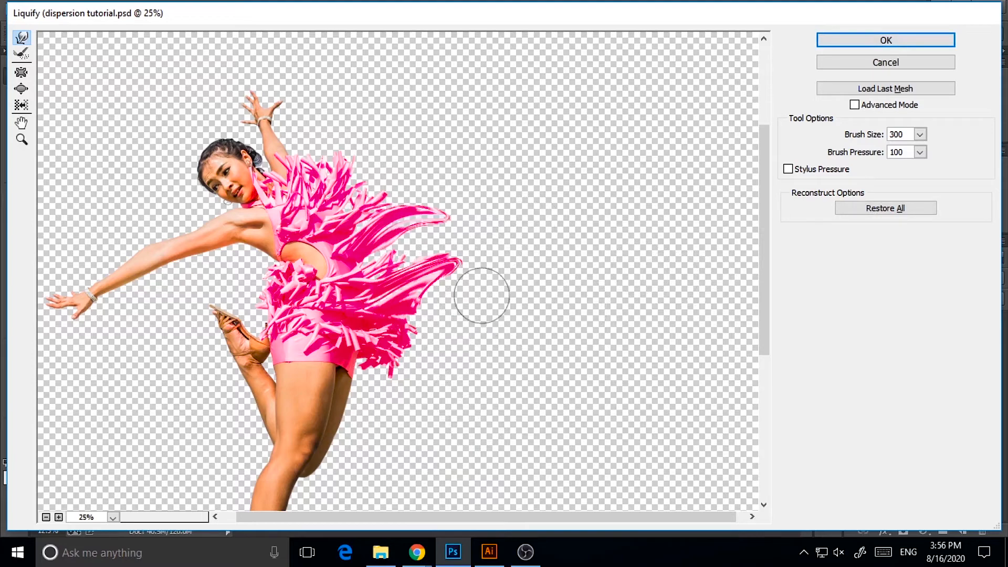
drag(414, 324, 586, 342)
drag(347, 189, 440, 138)
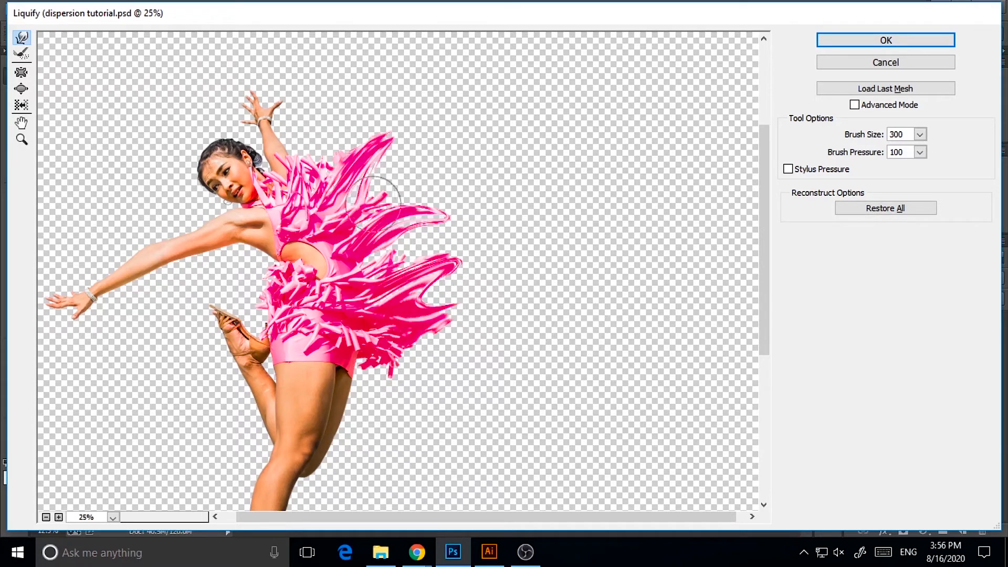
drag(420, 243, 478, 195)
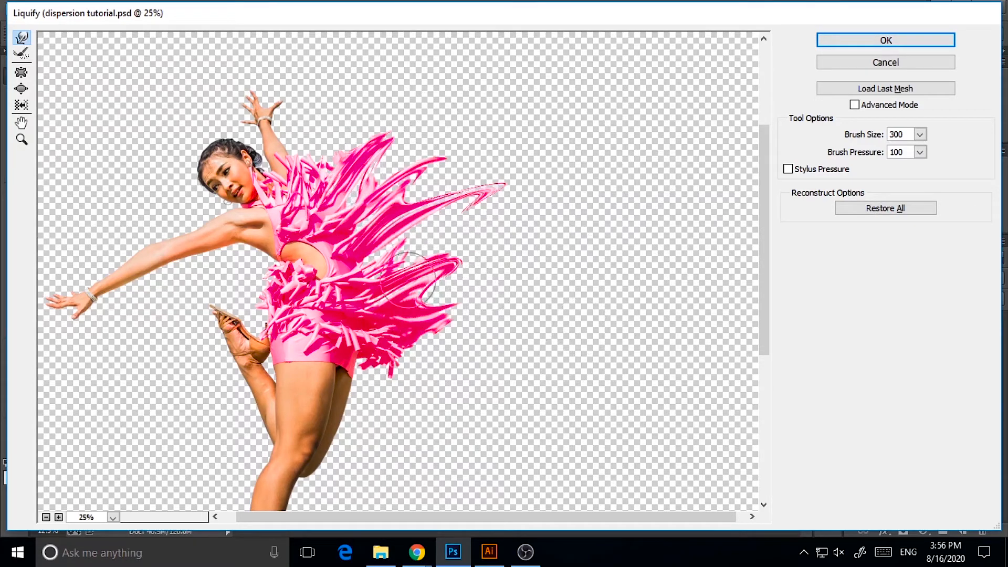
drag(424, 257, 572, 203)
drag(420, 310, 594, 262)
drag(449, 336, 598, 340)
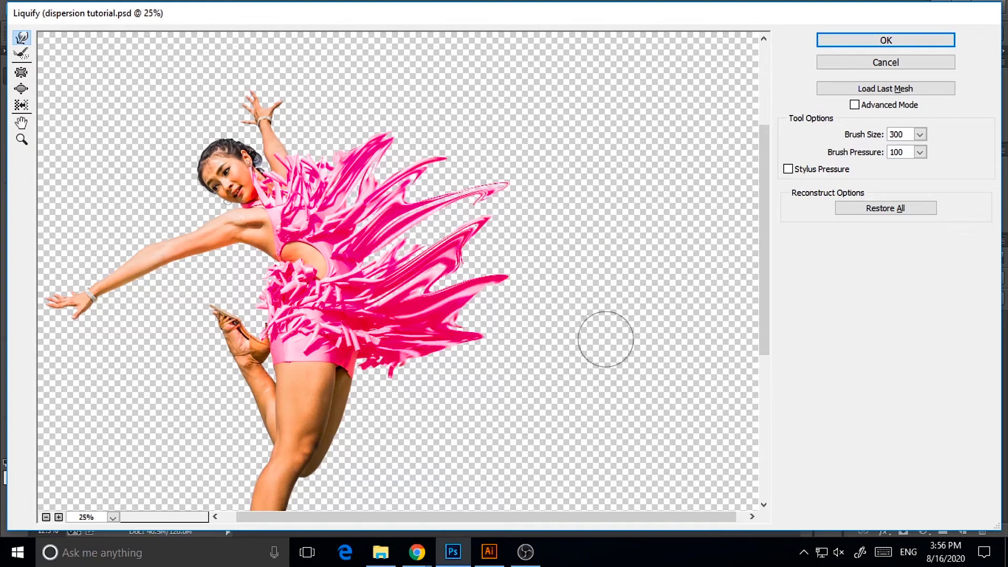
key(ctrl+alt+z)
key(ctrl+alt+z)
key(ctrl+alt+z)
key(ctrl+alt+z)
key(ctrl+alt+z)
key(ctrl+alt+z)
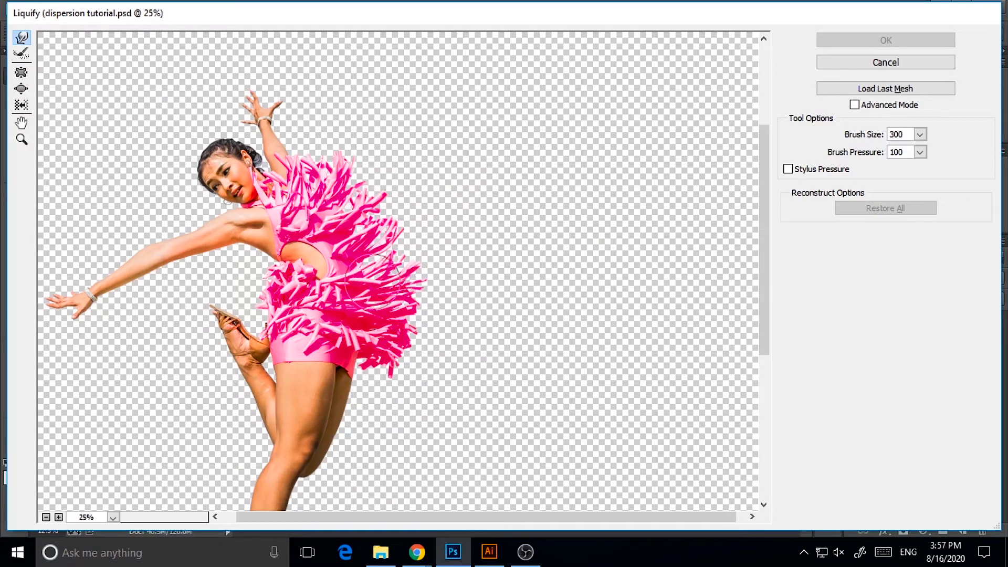
- Stretch the whole back of the pink dress into flowing streaks with a size 400 Forward Warp brush and apply Liquify
drag(373, 280, 485, 303)
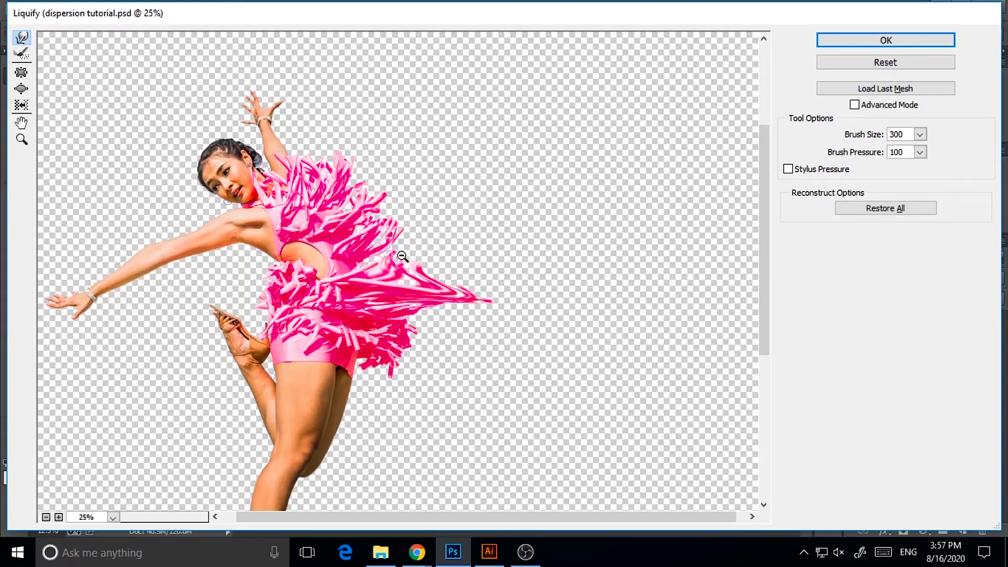
drag(355, 272, 552, 229)
key(ctrl+alt+z)
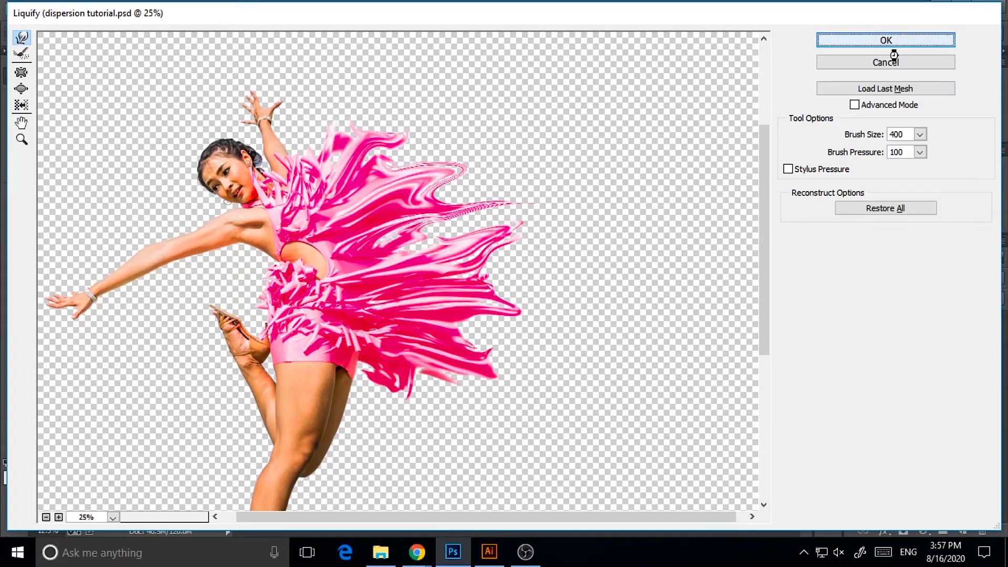
click(892, 45)
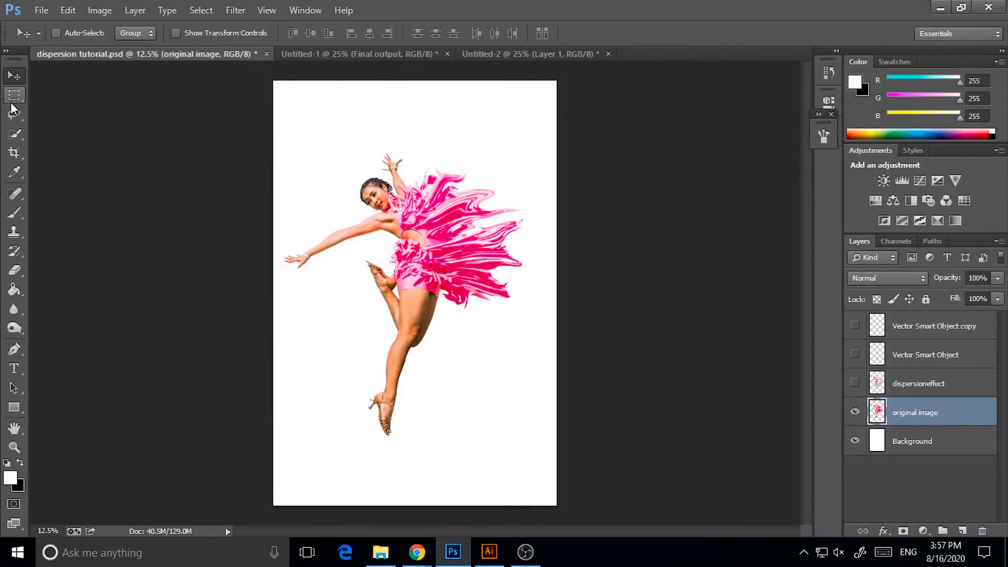
- Convert the original image layer to a smart object
click(64, 12)
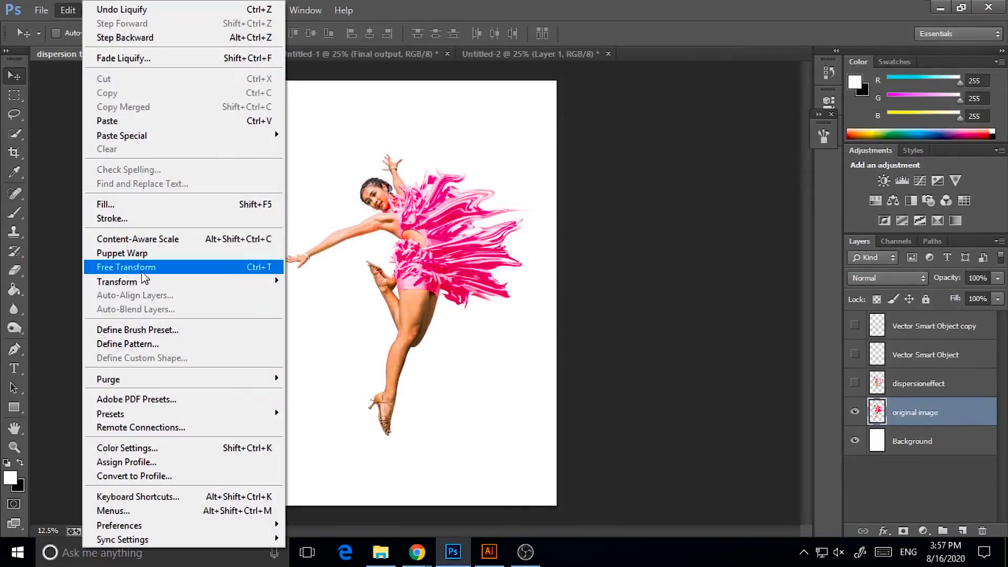
right_click(918, 407)
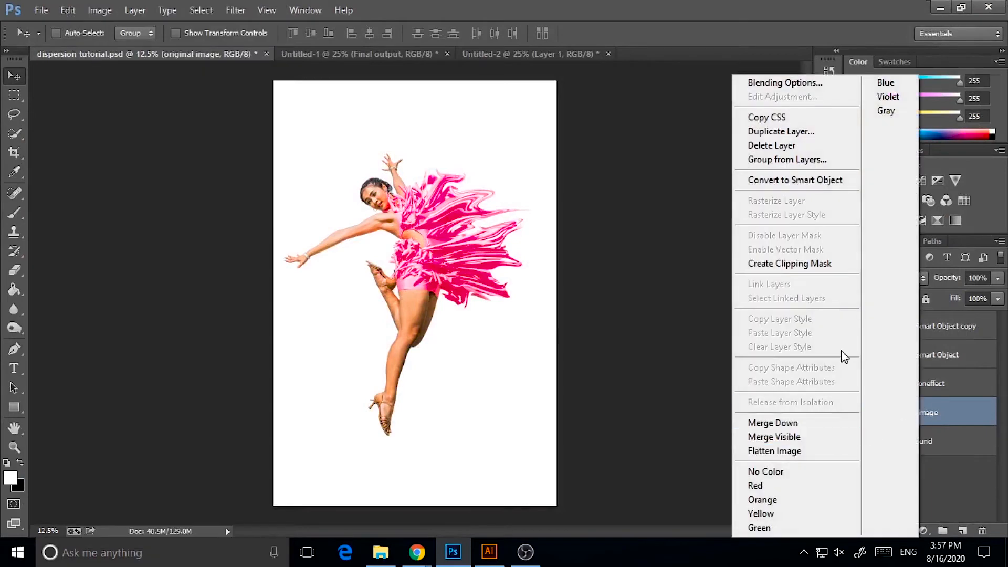
click(818, 180)
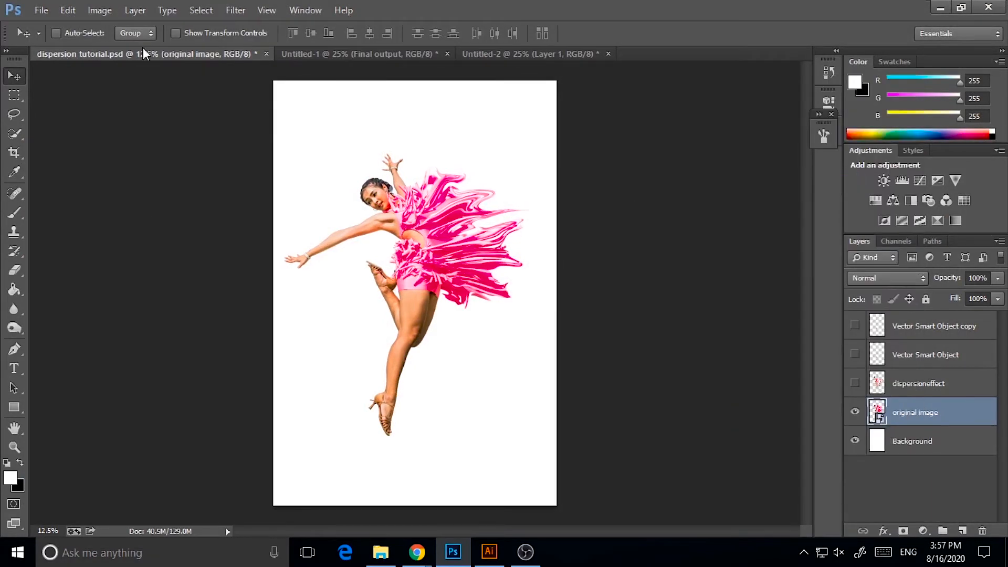
- Free-transform the original image layer to about 135%, move it until only the stretched dress streaks remain on the canvas, and commit
click(74, 10)
click(117, 267)
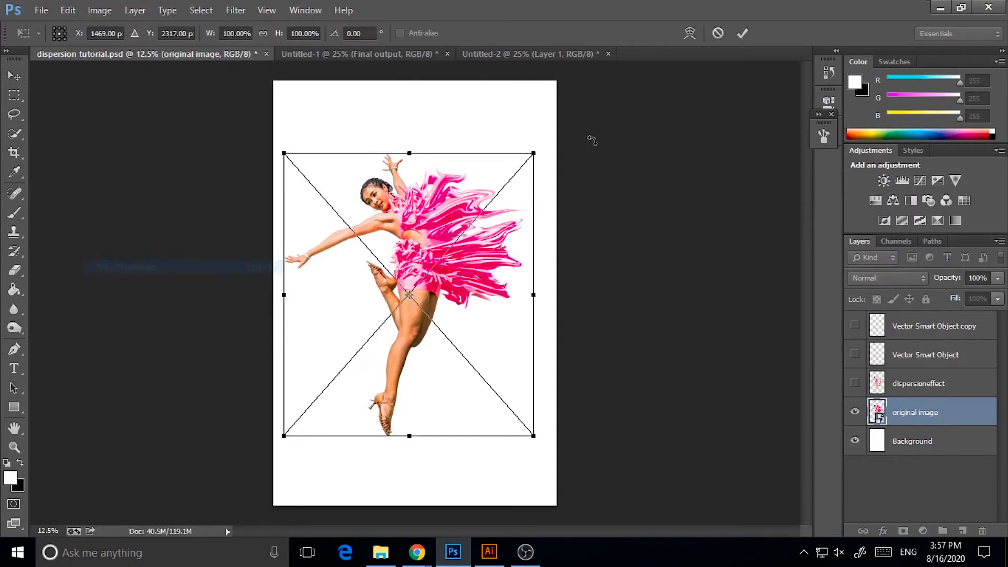
drag(529, 153, 577, 103)
drag(513, 259, 344, 314)
click(24, 290)
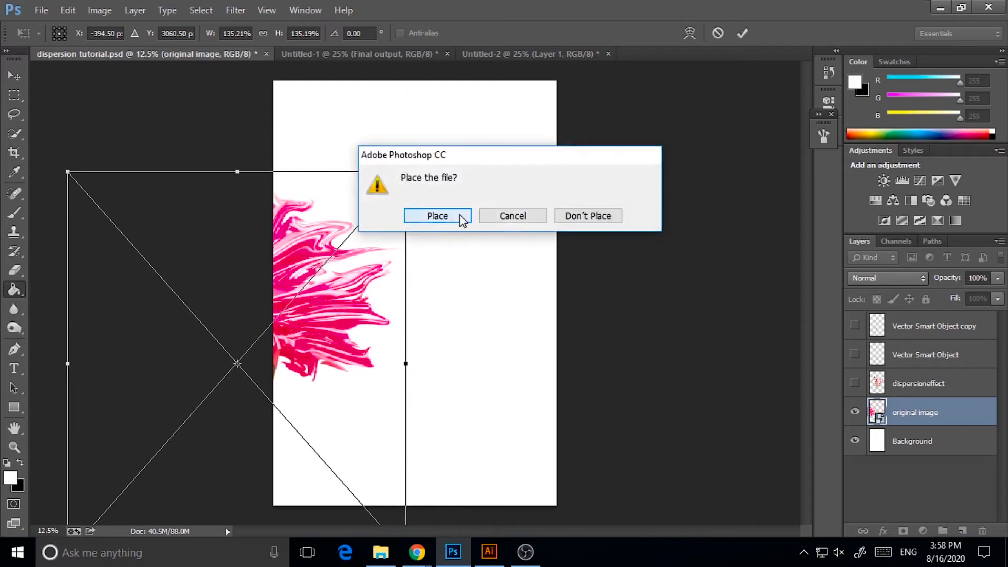
click(461, 218)
- Select the whole canvas with the rectangular marquee and copy the visible dress streaks to a new layer
click(14, 95)
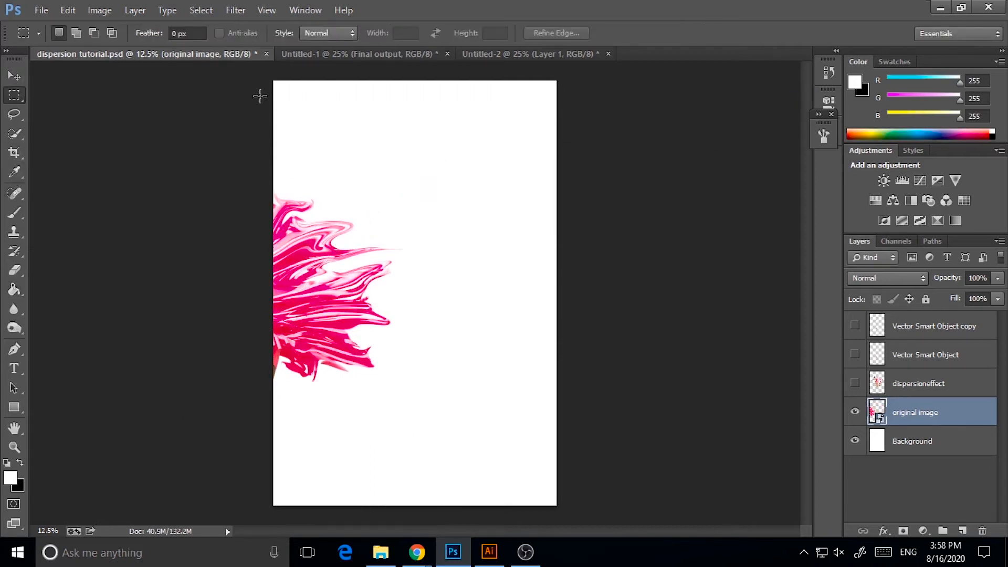
drag(275, 85, 552, 507)
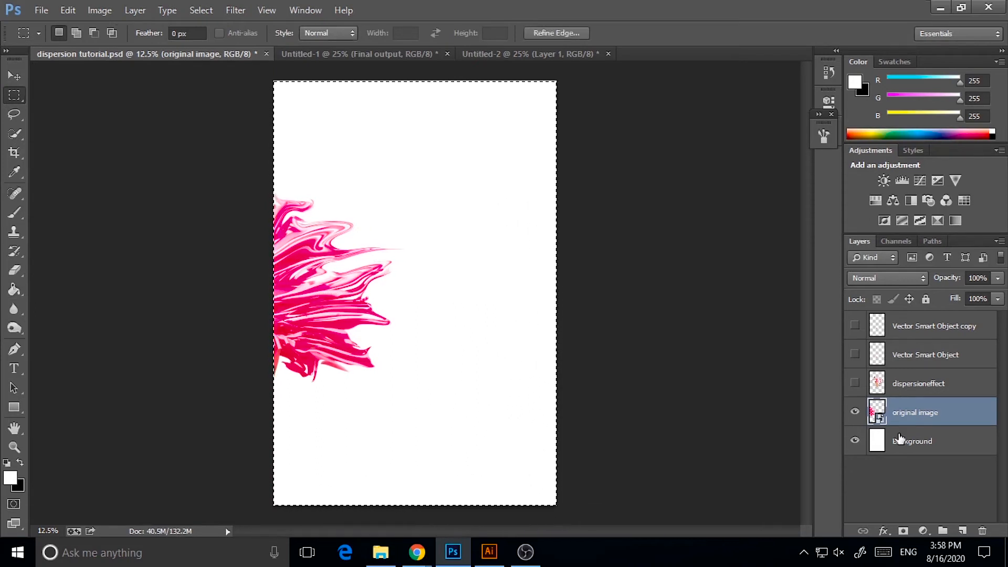
key(ctrl+c)
key(ctrl+v)
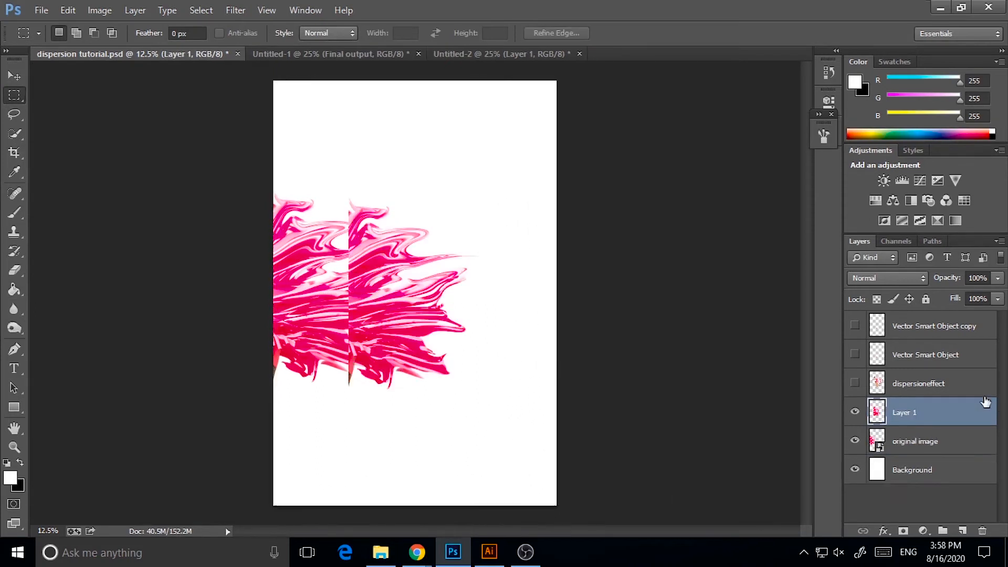
- Hide the original image layer, show the dispersioneffect layer above the pasted streaks, and select the streaks layer
click(854, 441)
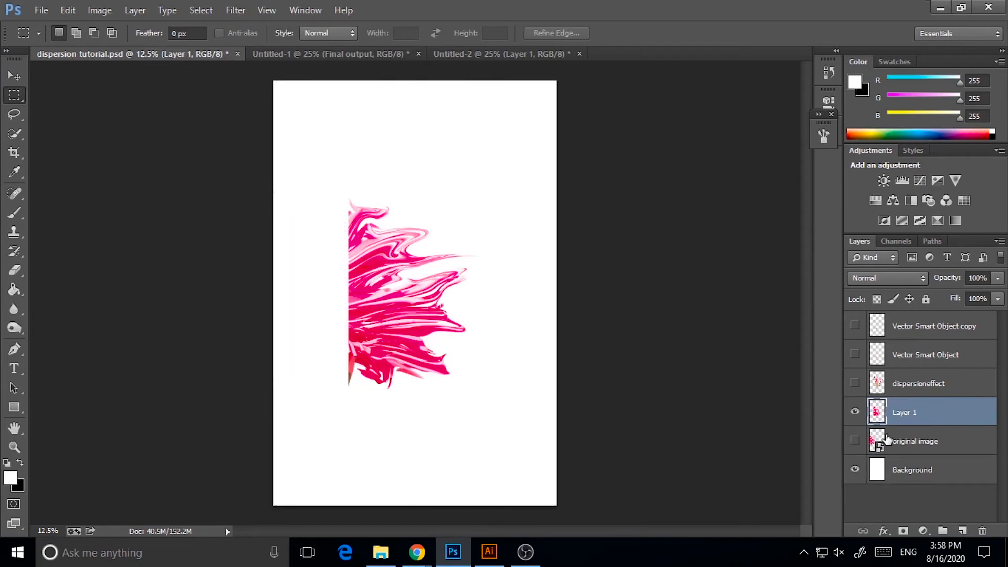
click(855, 385)
click(904, 395)
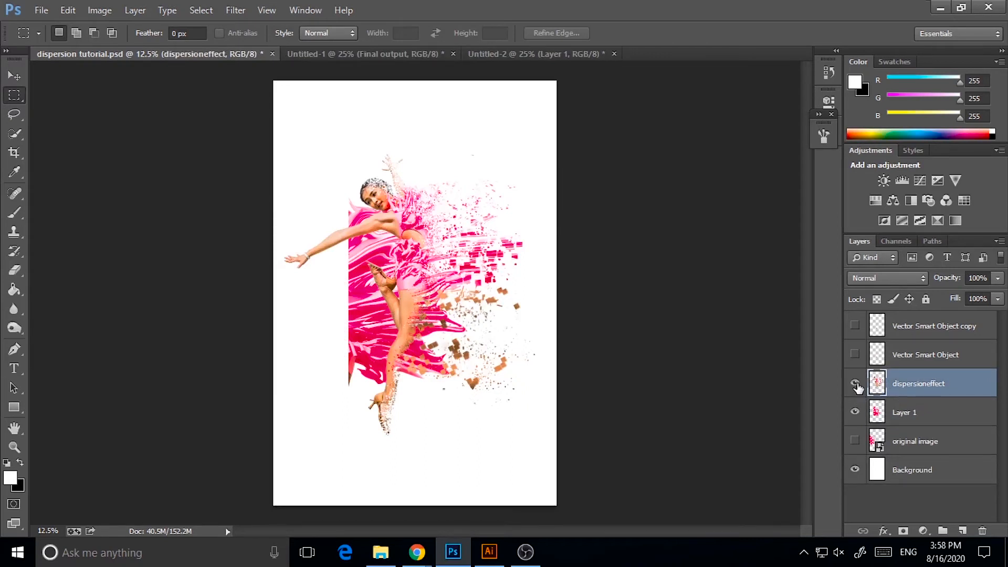
click(903, 419)
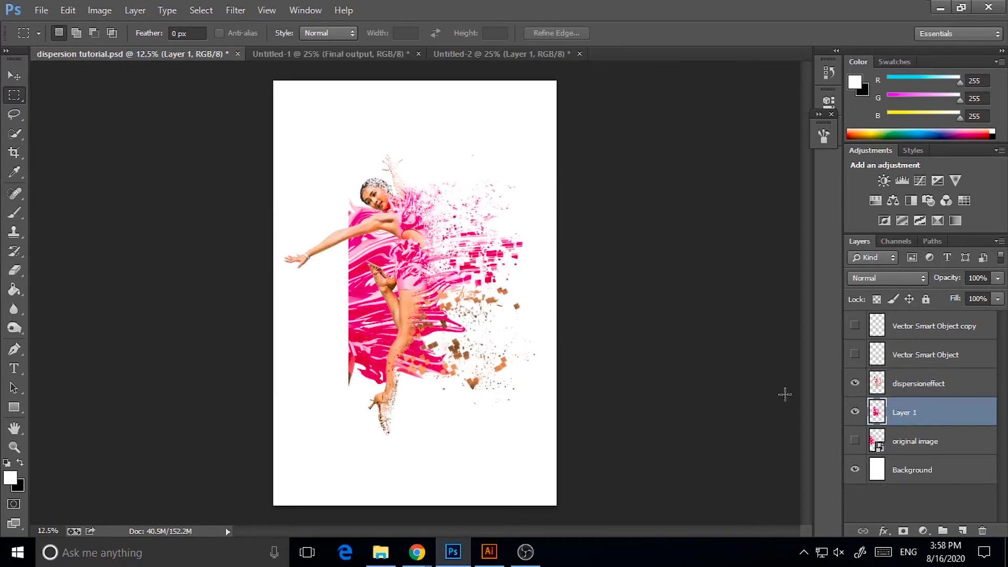
- Free-transform the streaks layer: rotate it 90° counterclockwise, enlarge it to about 112%, move it to the canvas's lower-left corner, and apply
click(67, 10)
click(125, 262)
right_click(414, 330)
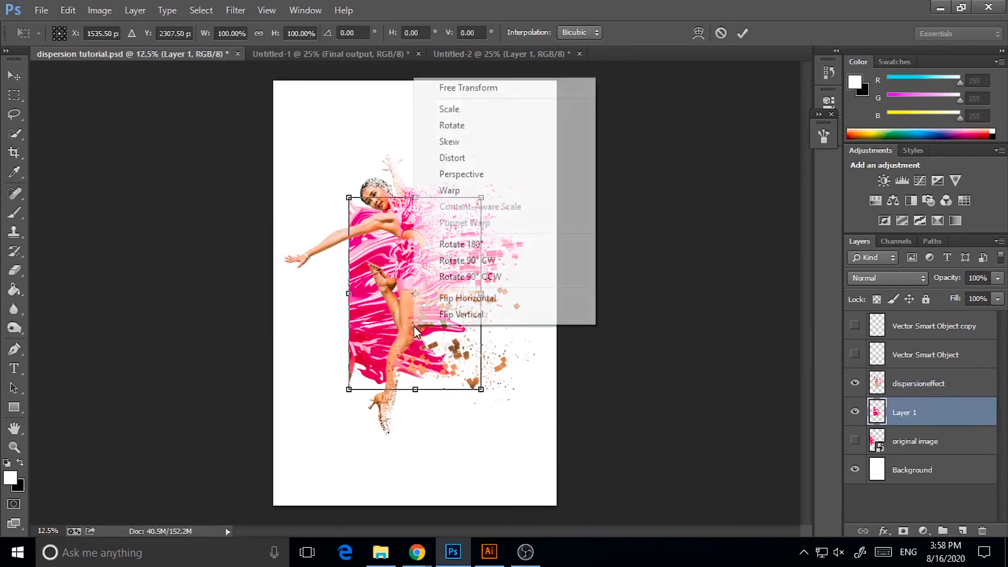
click(499, 279)
drag(477, 332, 399, 500)
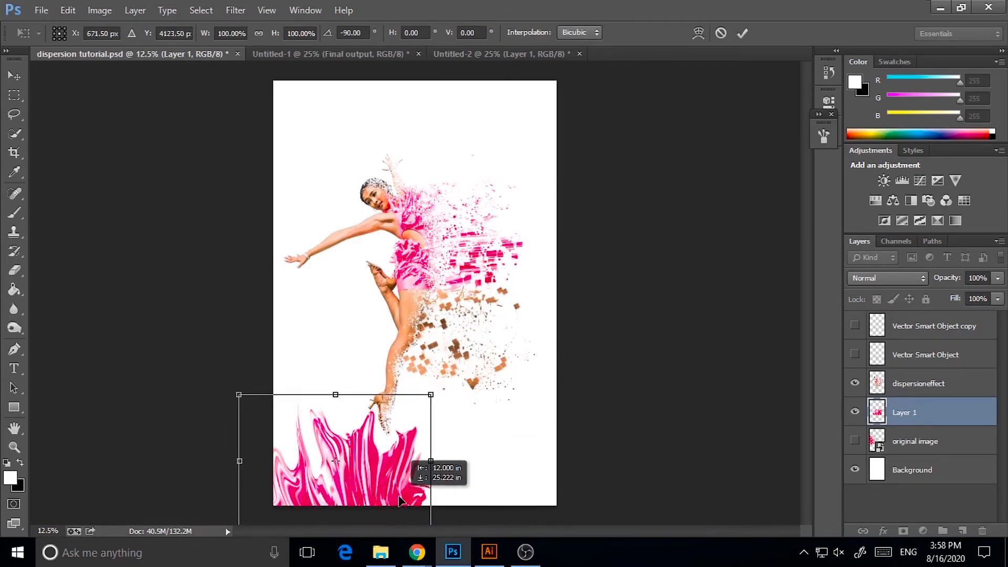
drag(431, 392, 441, 386)
mouse_move(373, 485)
mouse_down()
mouse_move(370, 501)
mouse_move(377, 478)
mouse_up()
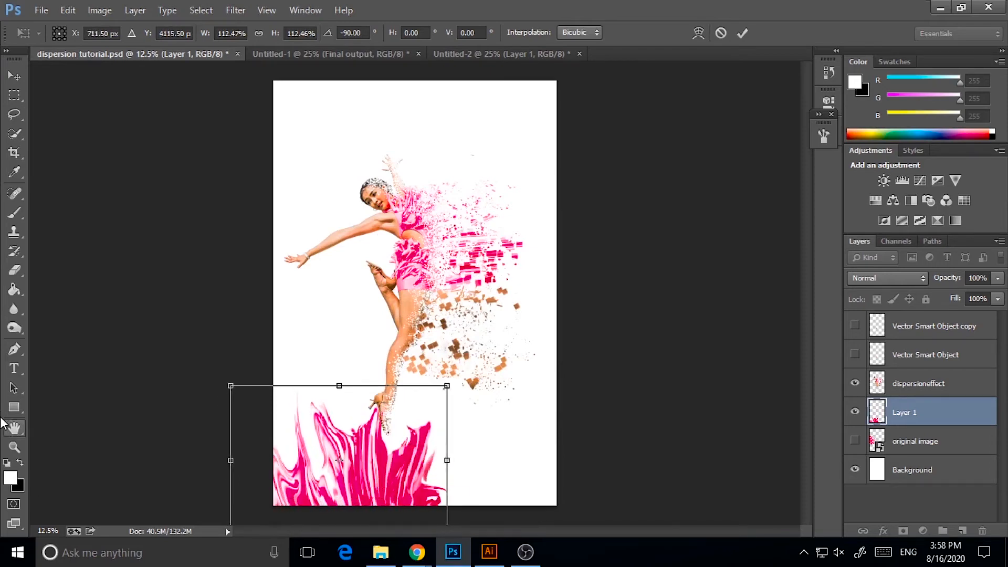
click(15, 408)
click(443, 213)
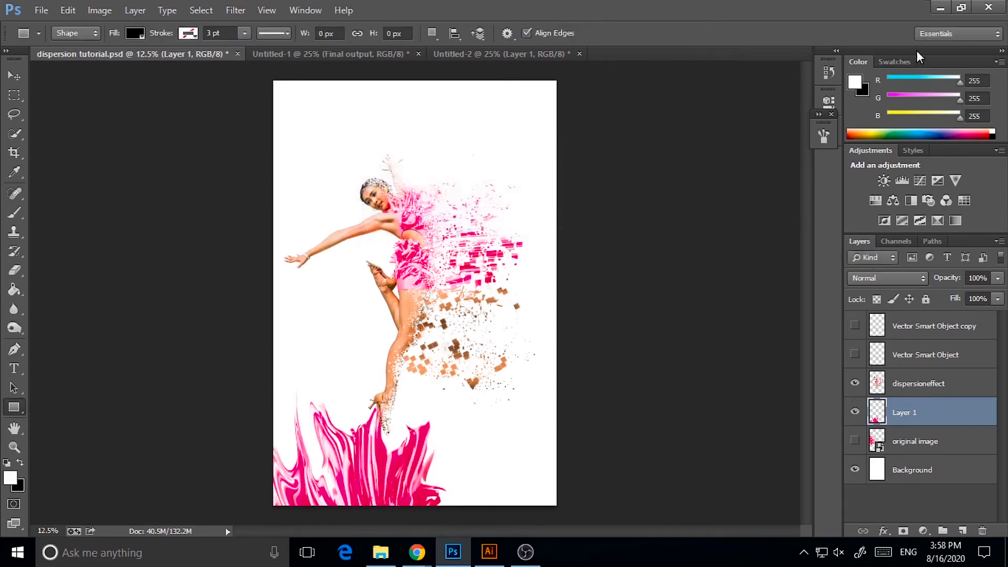
- Duplicate the streaks layer and move the copy to the canvas's lower-right corner so the streaks span the bottom edge
right_click(919, 412)
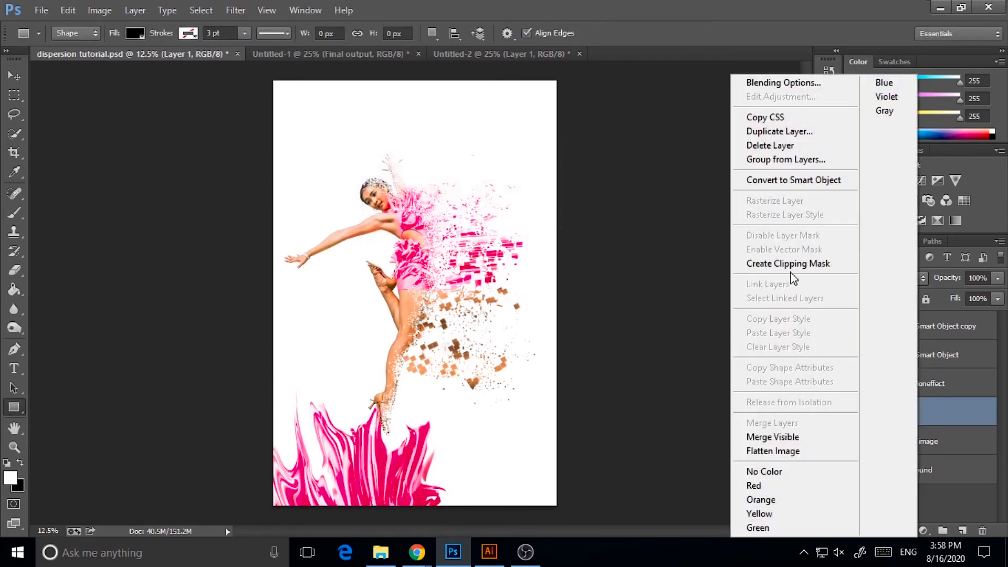
click(776, 132)
click(630, 165)
click(14, 94)
key(v)
drag(384, 493, 543, 464)
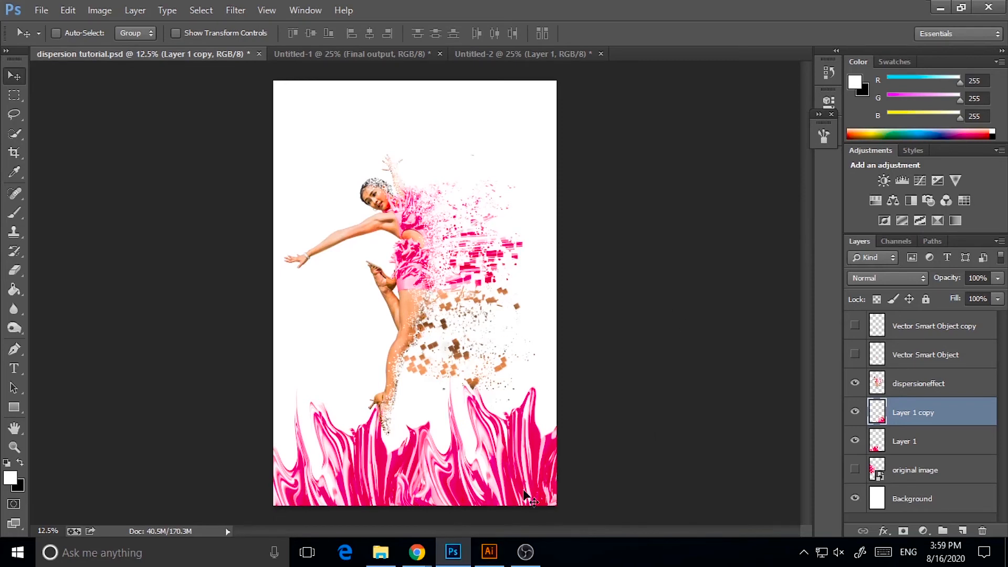
drag(530, 487, 537, 503)
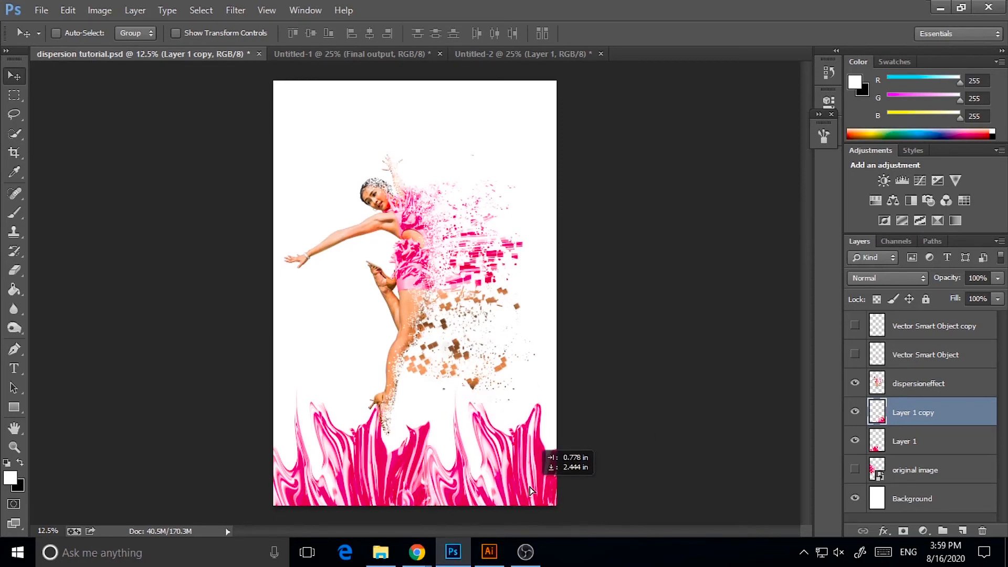
- Move the dispersioneffect layer slightly up and to the right above the streaks
click(916, 383)
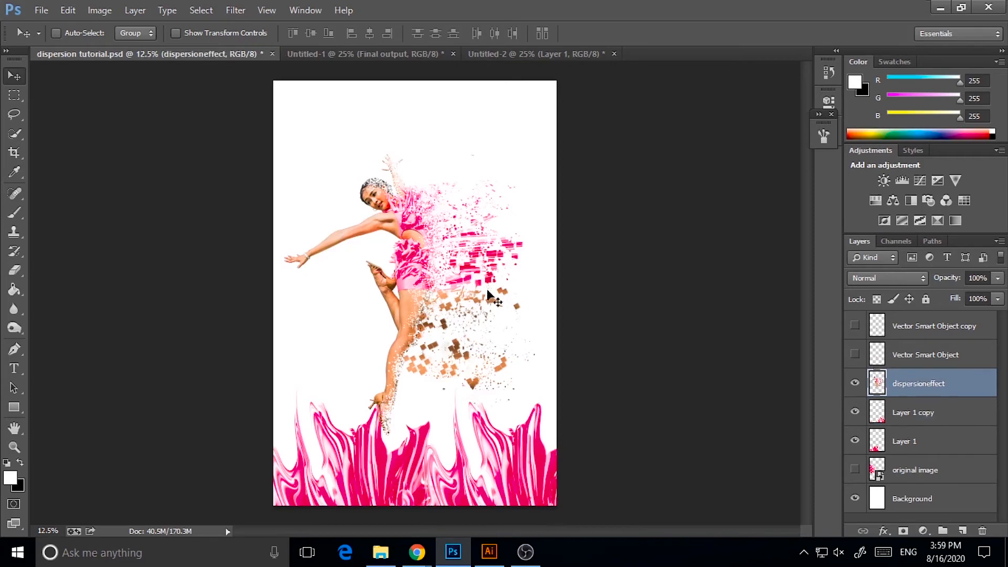
drag(462, 286, 480, 276)
key(shift+Left)
key(shift+Left)
key(shift+Left)
key(shift+Left)
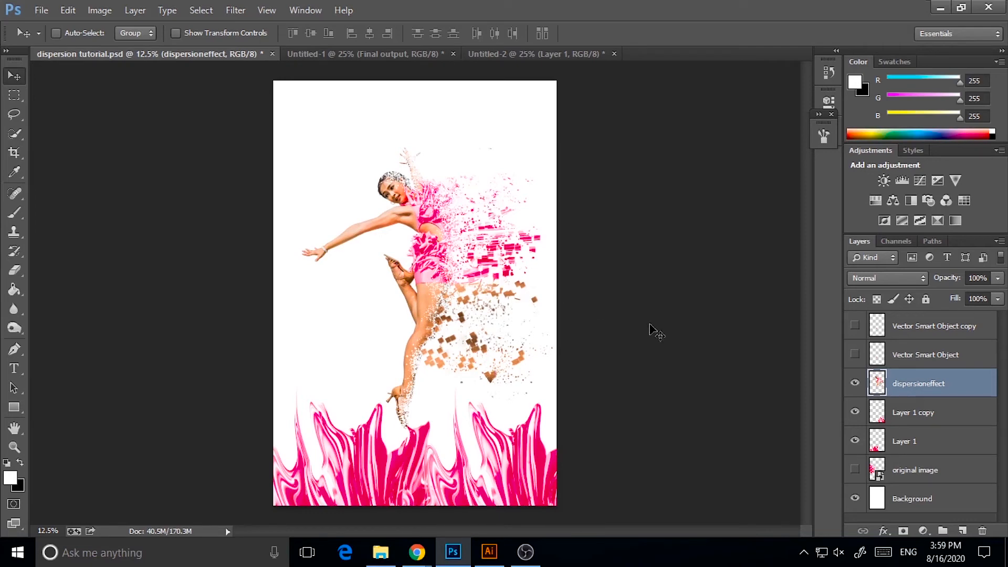
click(930, 497)
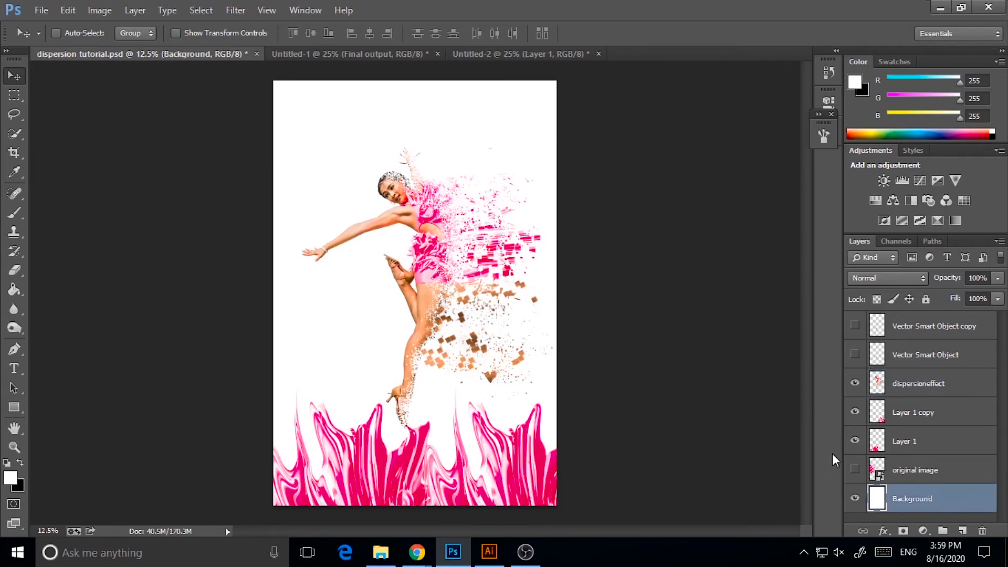
click(487, 58)
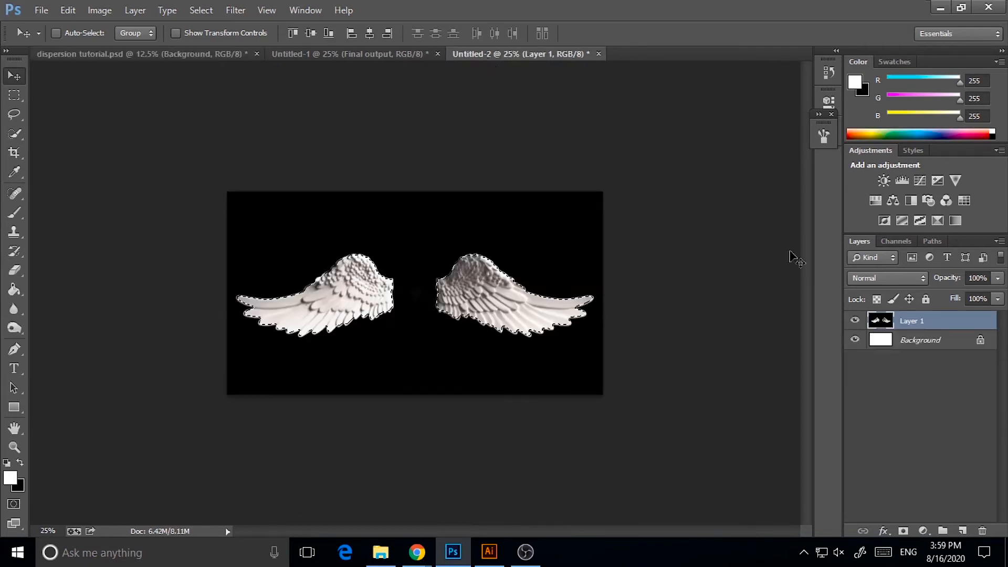
click(355, 54)
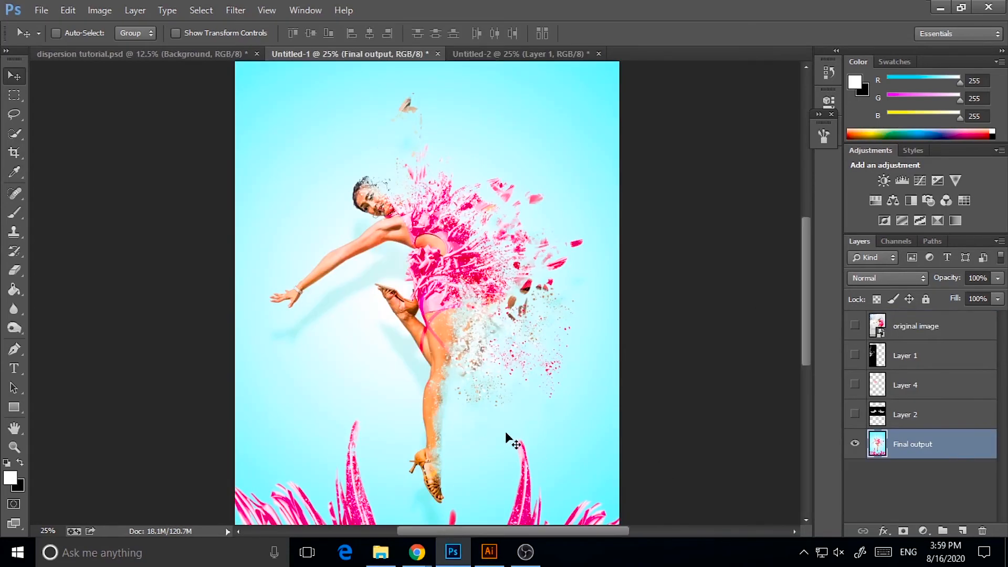
click(105, 54)
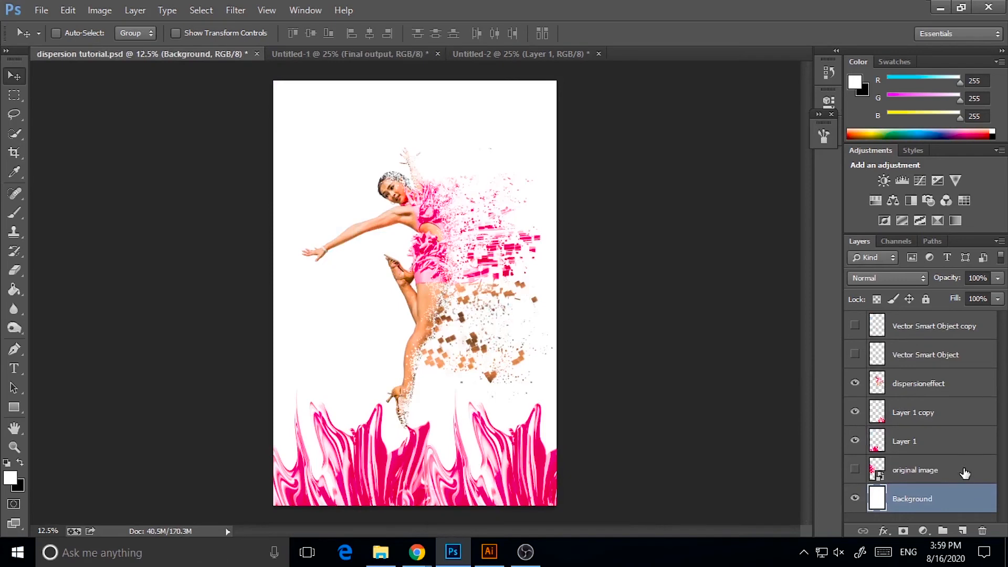
- Free-transform the dispersioneffect layer: rotate it about -2.8°, move it slightly up and to the right, and apply the transformation
click(925, 390)
click(68, 10)
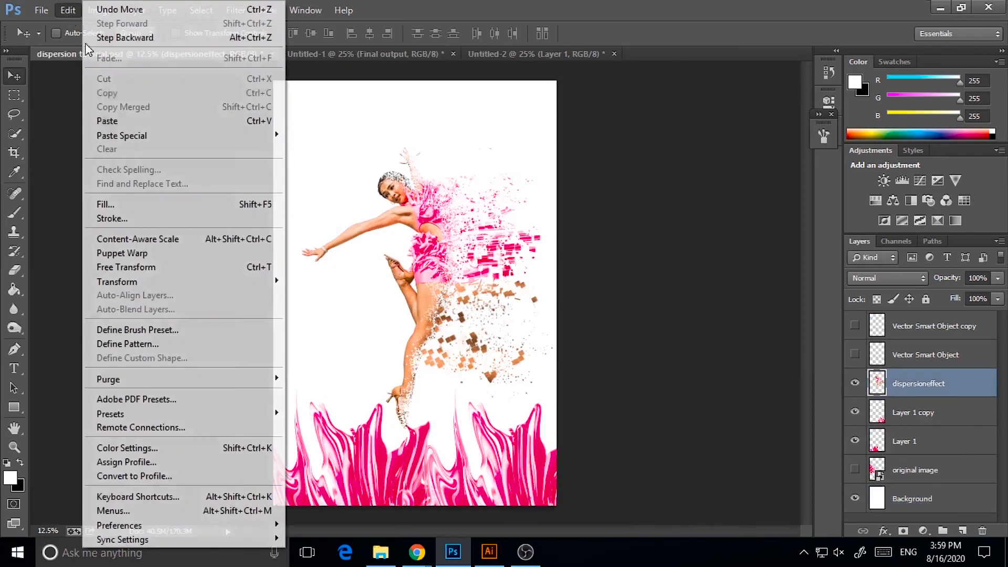
click(126, 267)
drag(607, 148, 584, 158)
drag(493, 243, 499, 231)
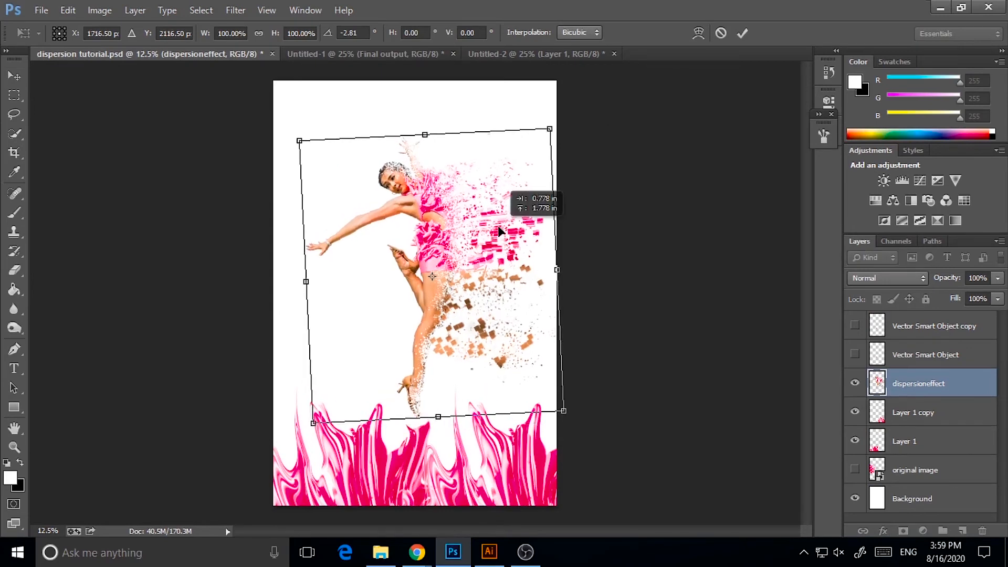
click(14, 289)
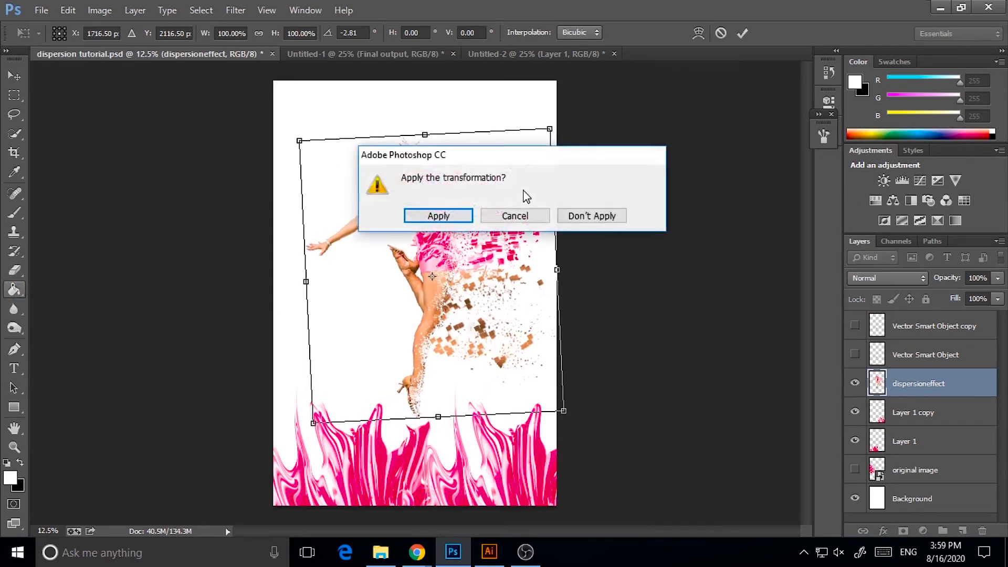
click(437, 213)
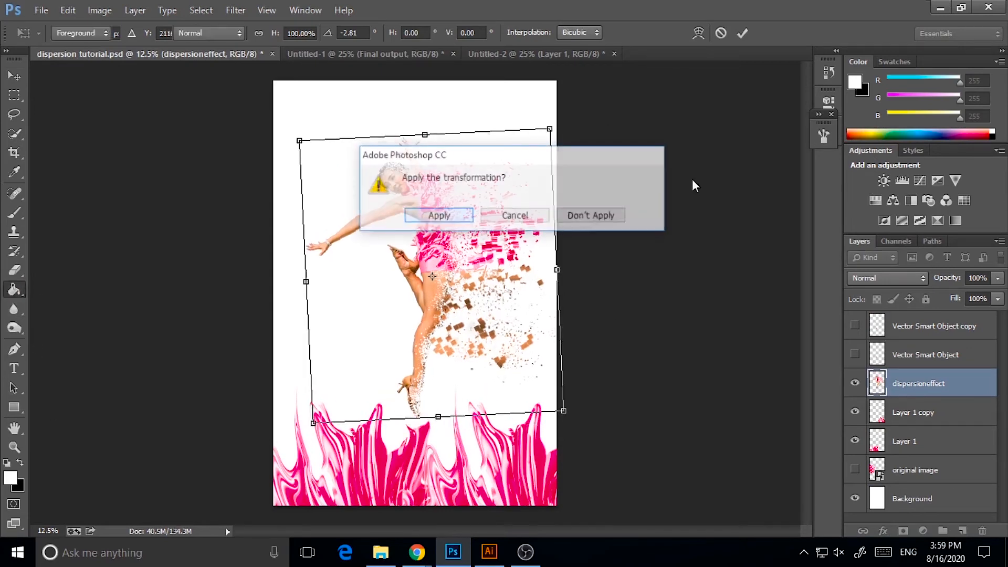
- Nudge the dispersioneffect layer to the left until the dancer and her particles sit centred on the canvas
click(14, 76)
key(shift+Left)
key(shift+Left)
key(shift+Left)
key(shift+Left)
key(shift+Left)
key(shift+Left)
key(shift+Left)
key(shift+Left)
key(shift+Left)
key(shift+Left)
key(shift+Left)
key(shift+Left)
key(shift+Left)
key(shift+Left)
key(shift+Left)
key(shift+Left)
key(shift+Left)
key(shift+Left)
key(shift+Left)
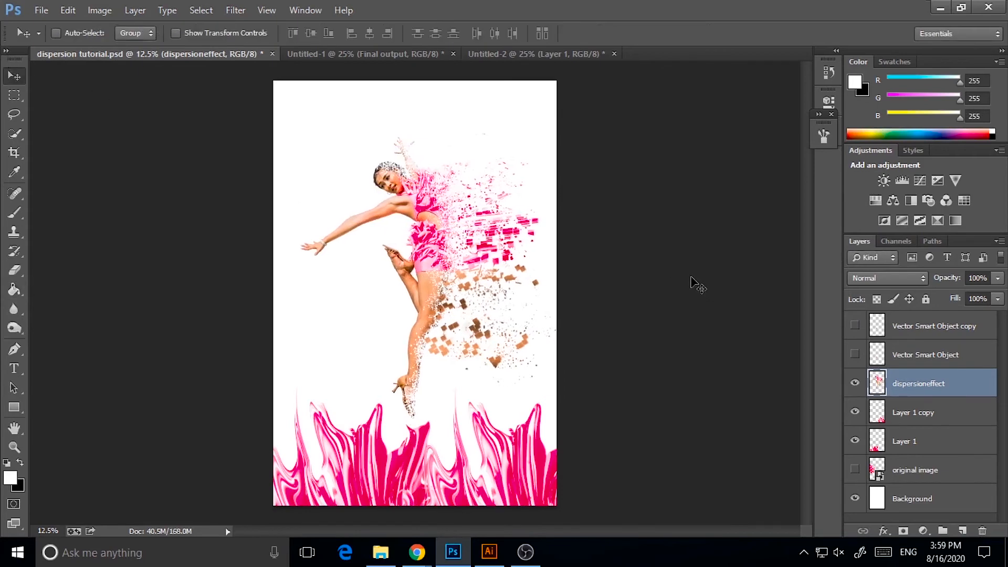
key(shift+Left)
key(shift+Left)
key(shift+Left)
key(shift+Left)
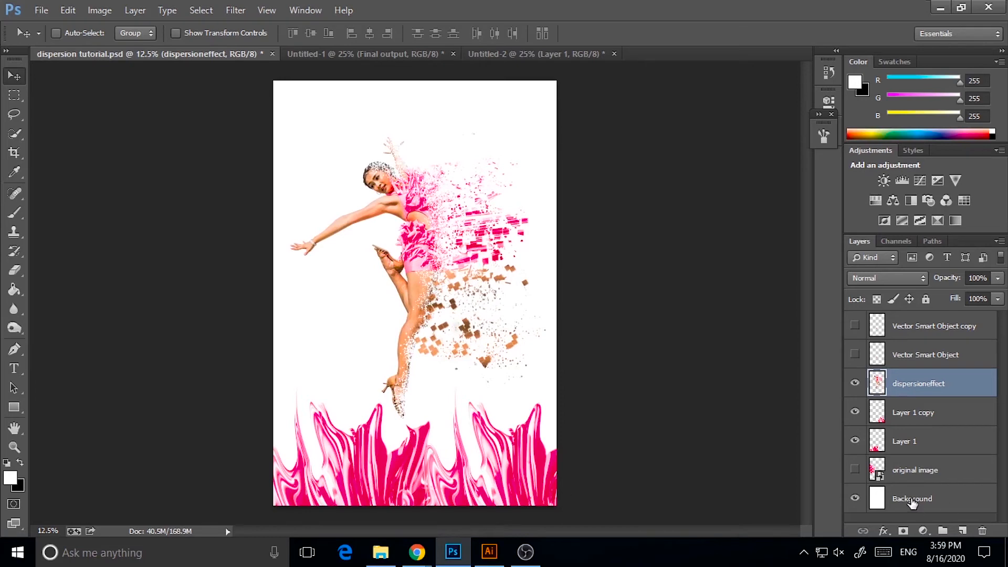
- Select the Background layer, open the Gradient tool's Violet, Orange gradient for editing, and move its violet stop to 1%
click(912, 503)
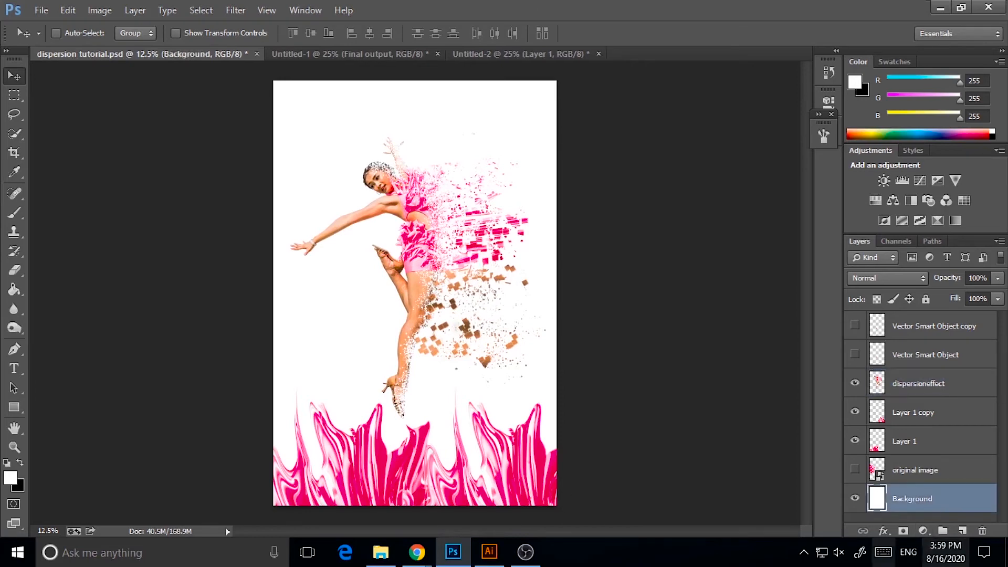
click(14, 292)
click(76, 283)
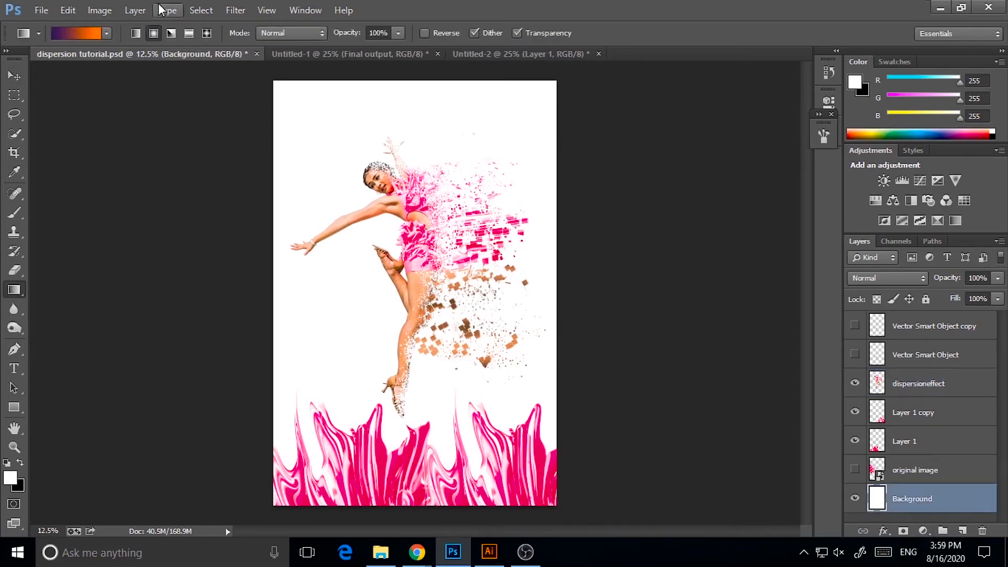
click(79, 33)
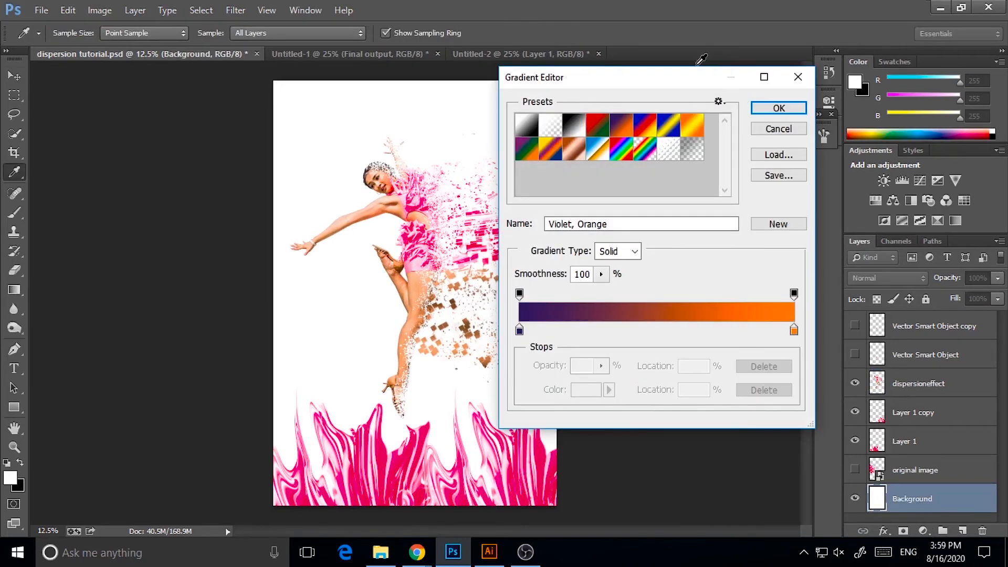
drag(680, 82, 807, 61)
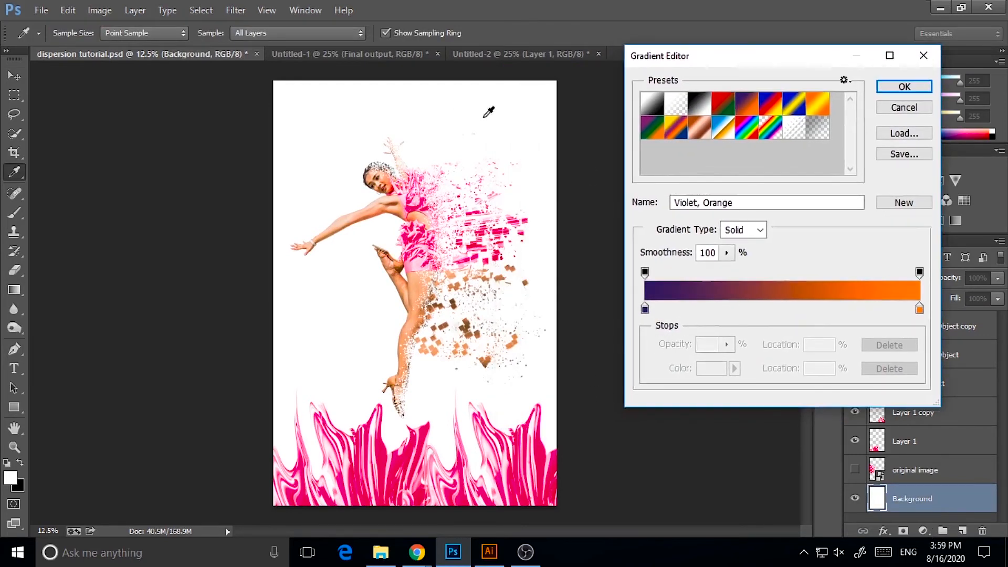
drag(644, 310, 646, 310)
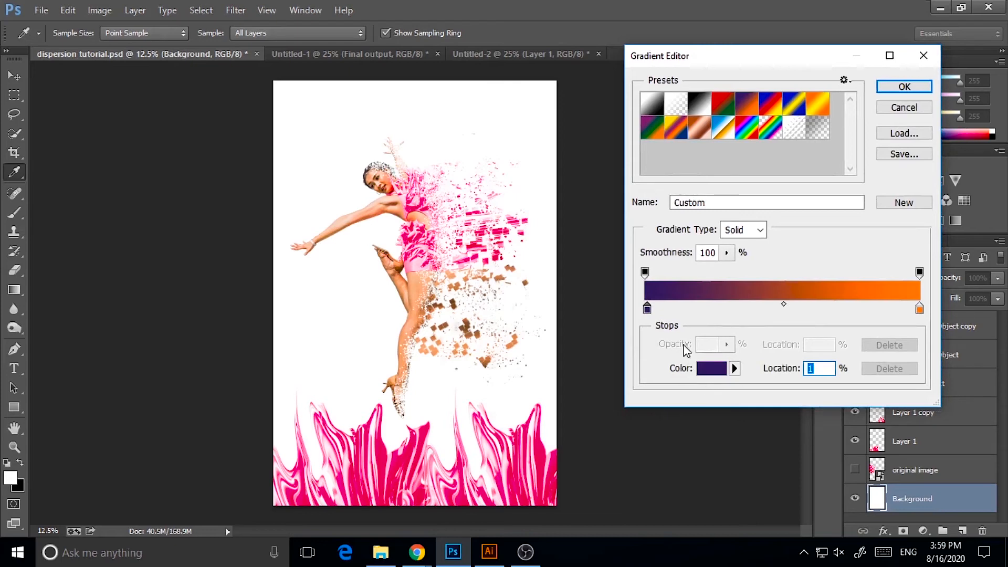
click(722, 370)
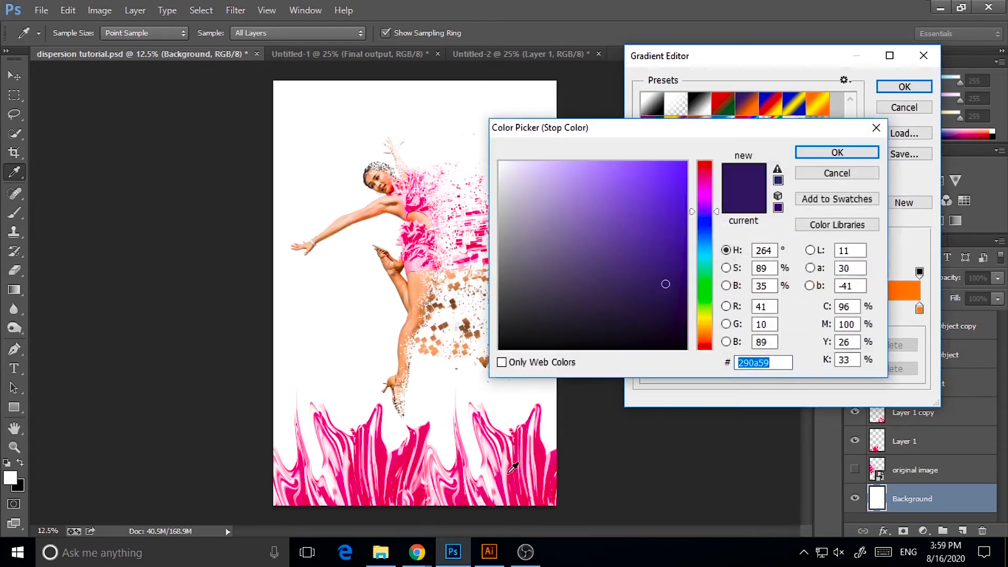
click(513, 467)
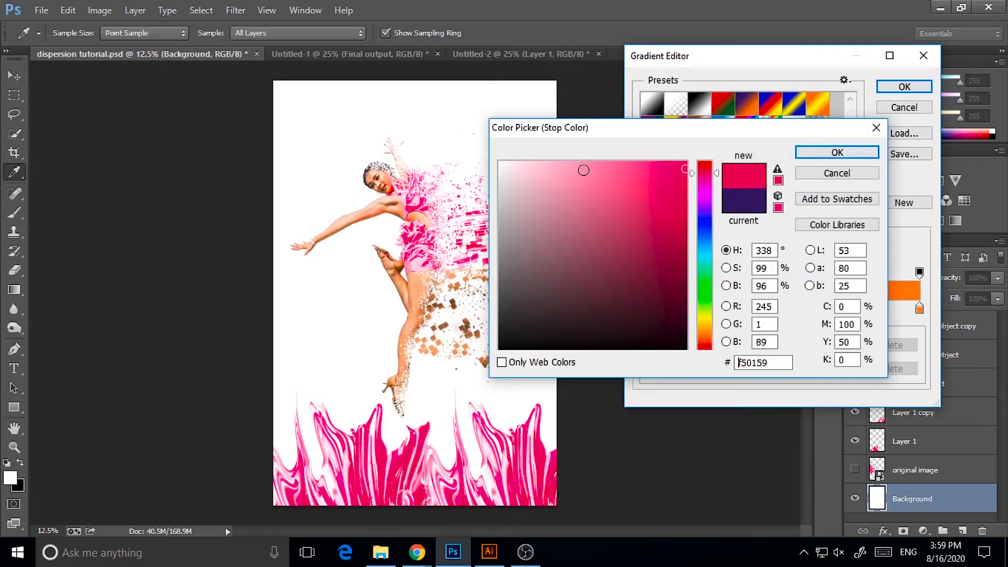
click(700, 256)
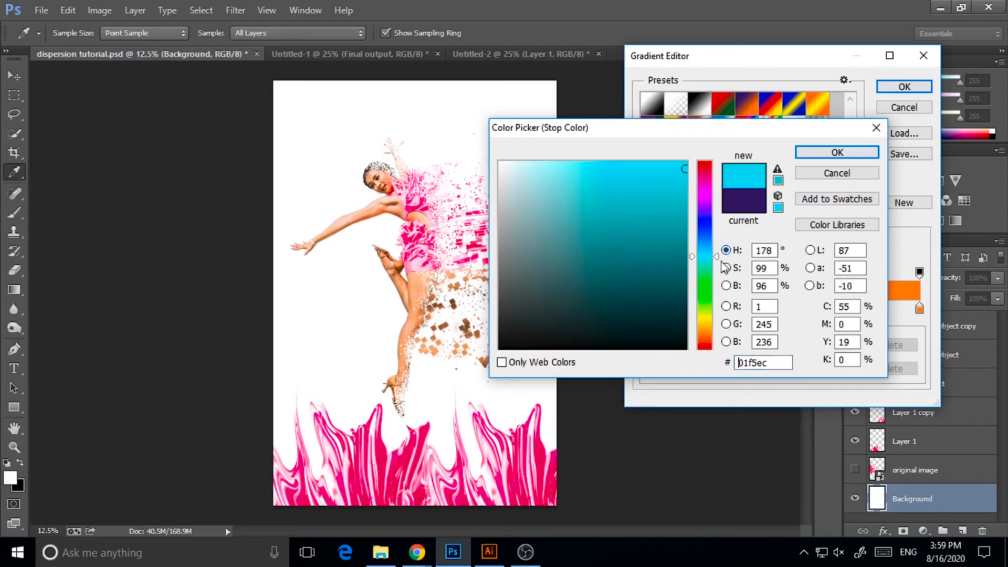
drag(685, 169, 684, 165)
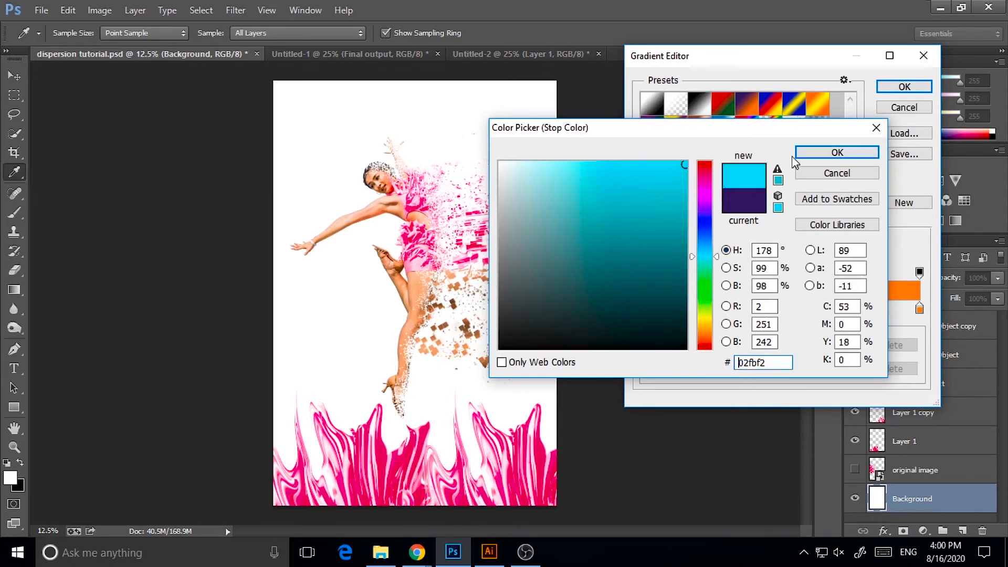
click(836, 173)
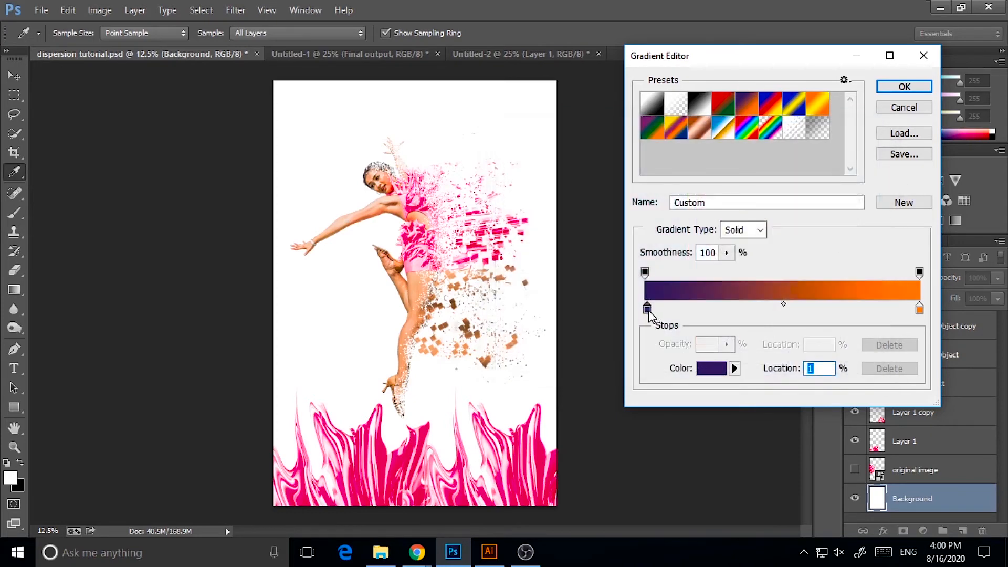
- Set the gradient's violet stop to white and its orange stop to cyan 00fcff, and confirm the gradient
click(720, 369)
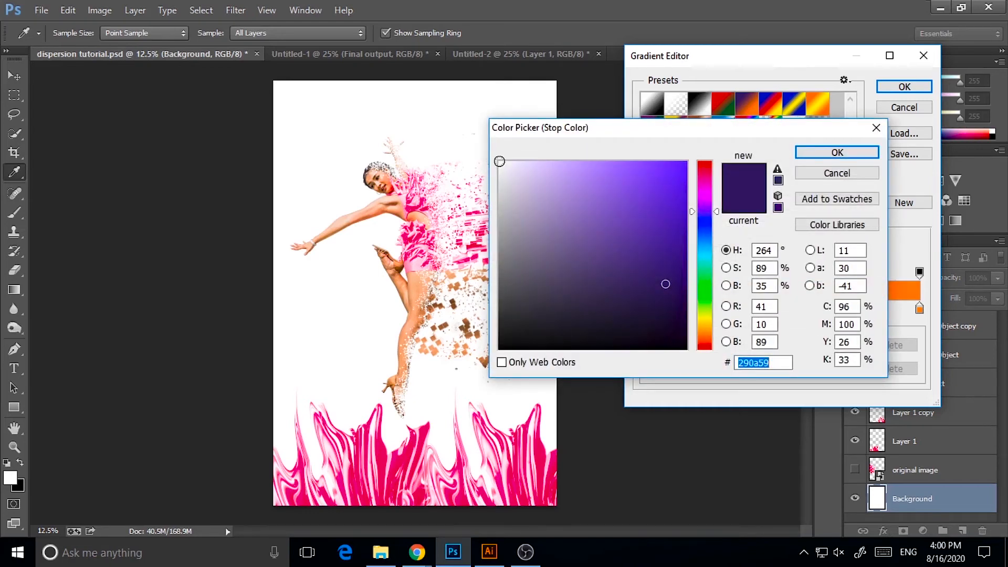
click(499, 161)
click(835, 152)
click(919, 309)
click(712, 369)
click(695, 254)
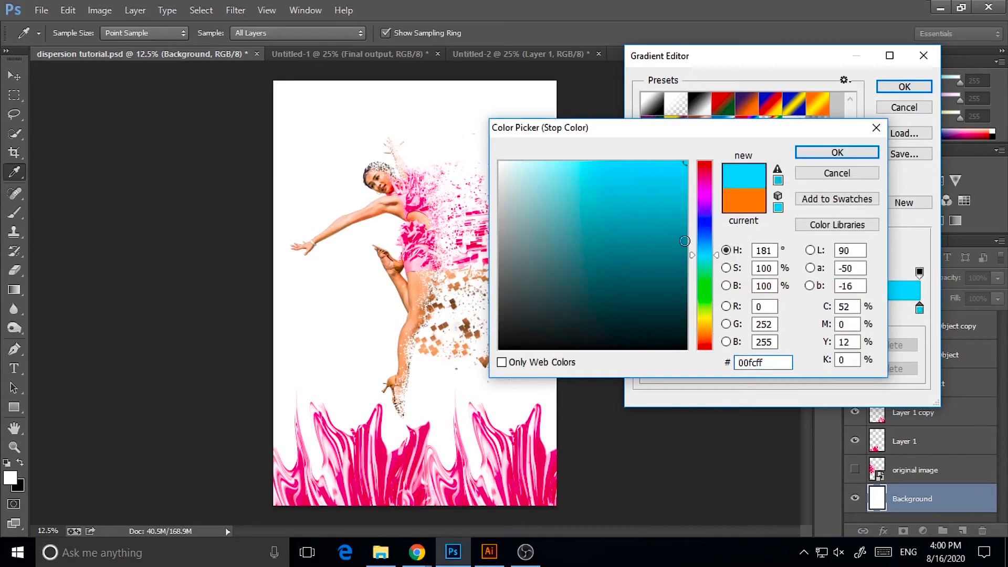
click(836, 152)
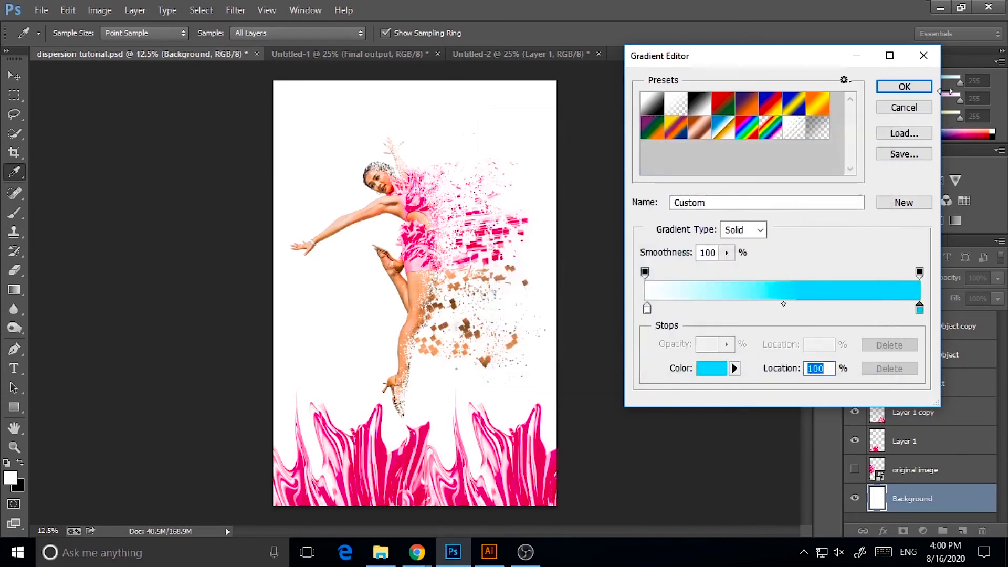
click(911, 87)
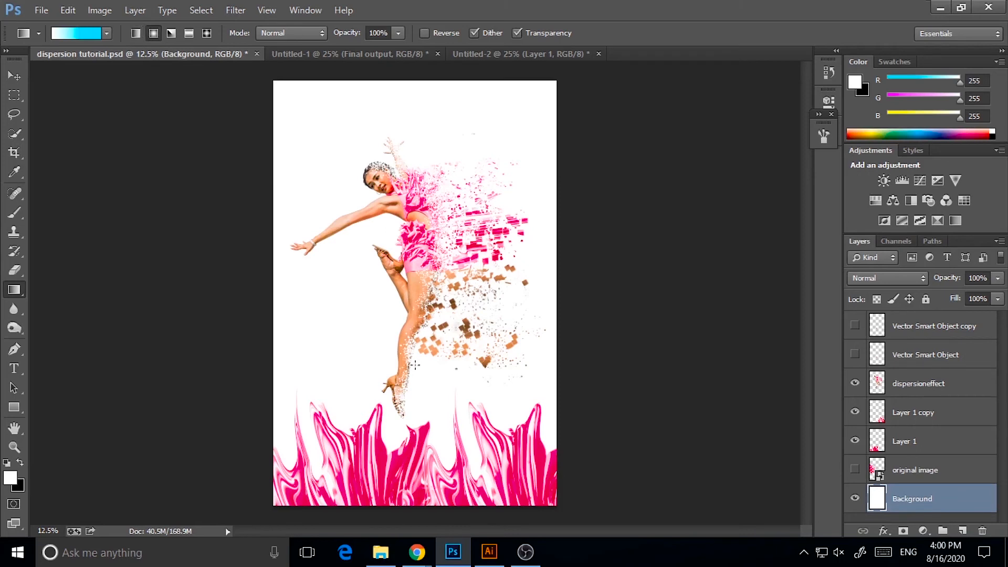
- Try a radial white-to-cyan gradient on the Background layer from the canvas centre past its right edge, and undo it
key(alt+shift)
drag(414, 292, 585, 386)
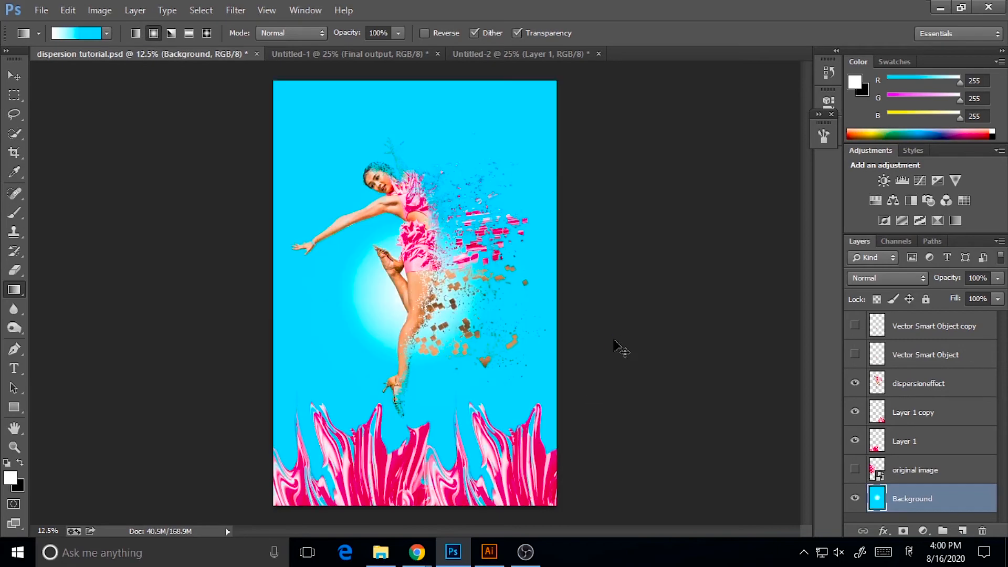
key(ctrl+z)
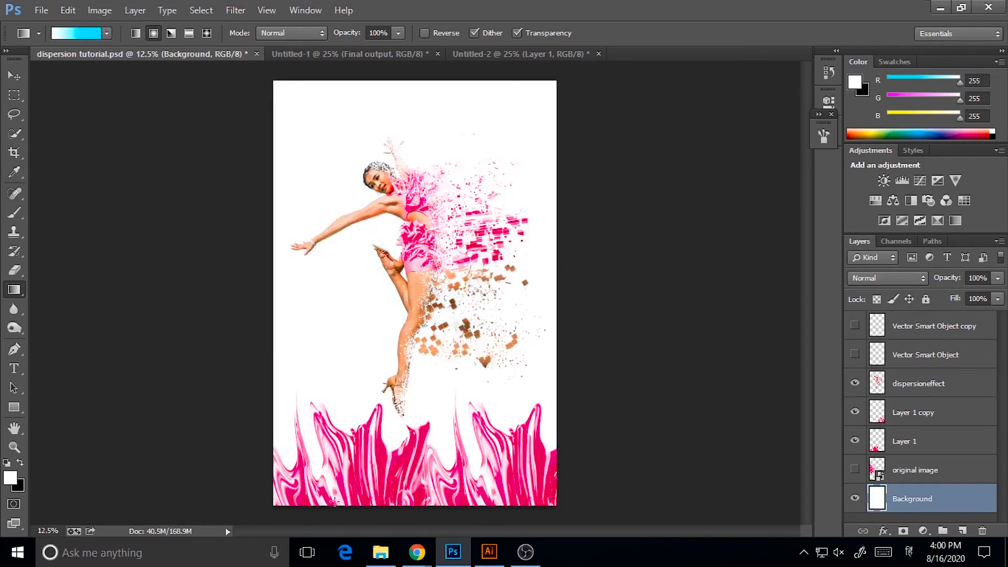
- Try a radial white-to-cyan gradient on the Background layer from the canvas's lower part up past the dancer, and undo the recent gradient attempts
drag(336, 506, 487, 160)
key(ctrl+z)
key(ctrl+z)
key(ctrl+z)
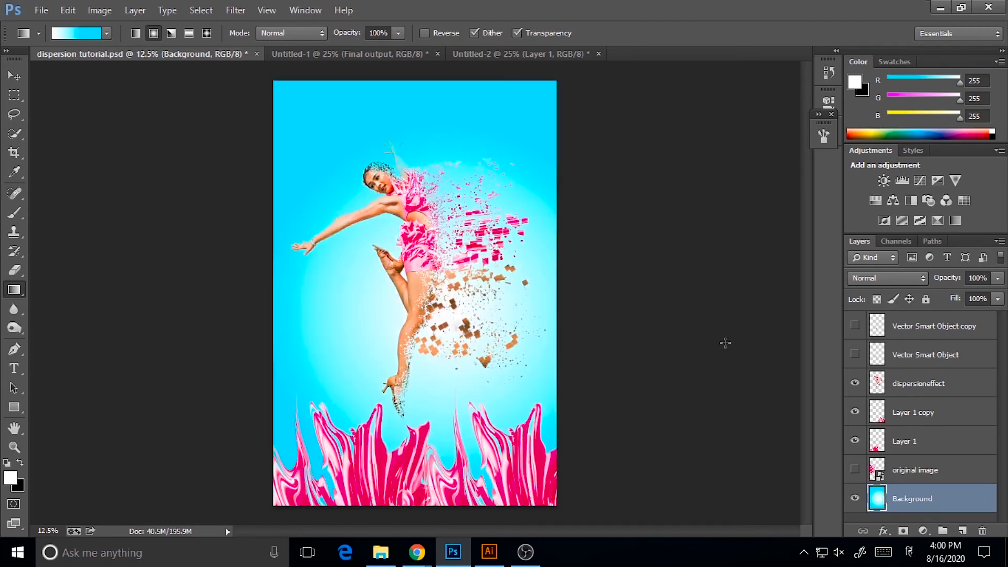
key(ctrl+z)
key(ctrl+z)
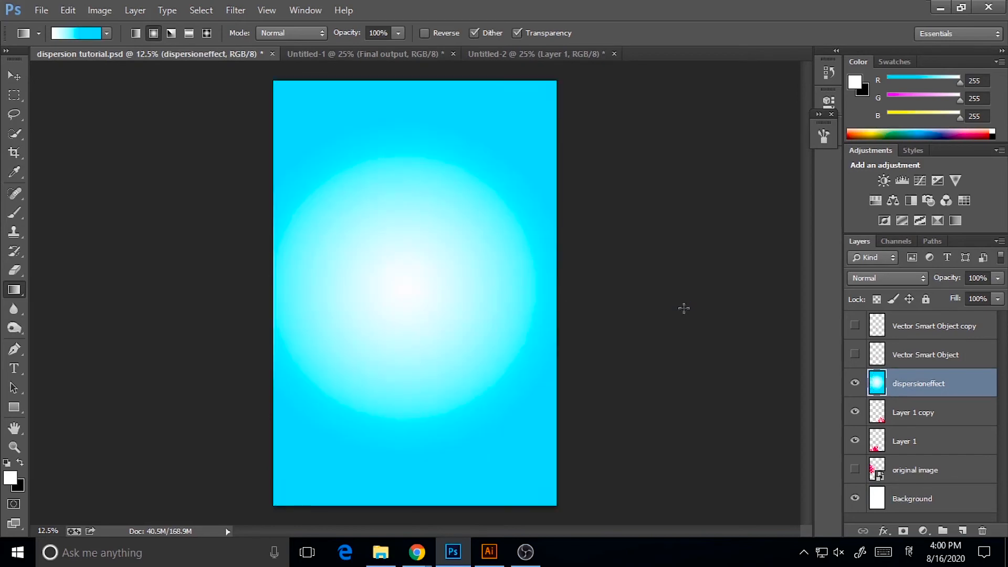
key(ctrl+z)
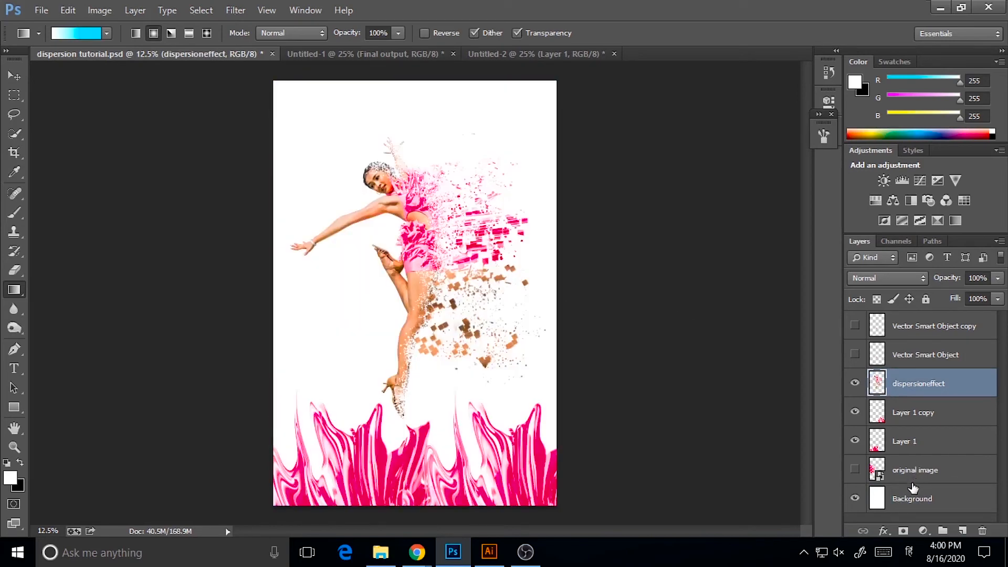
- Add a new layer directly above the Background layer, try a small radial white-to-cyan gradient behind the dancer's legs, and undo the gradient
click(912, 504)
click(962, 531)
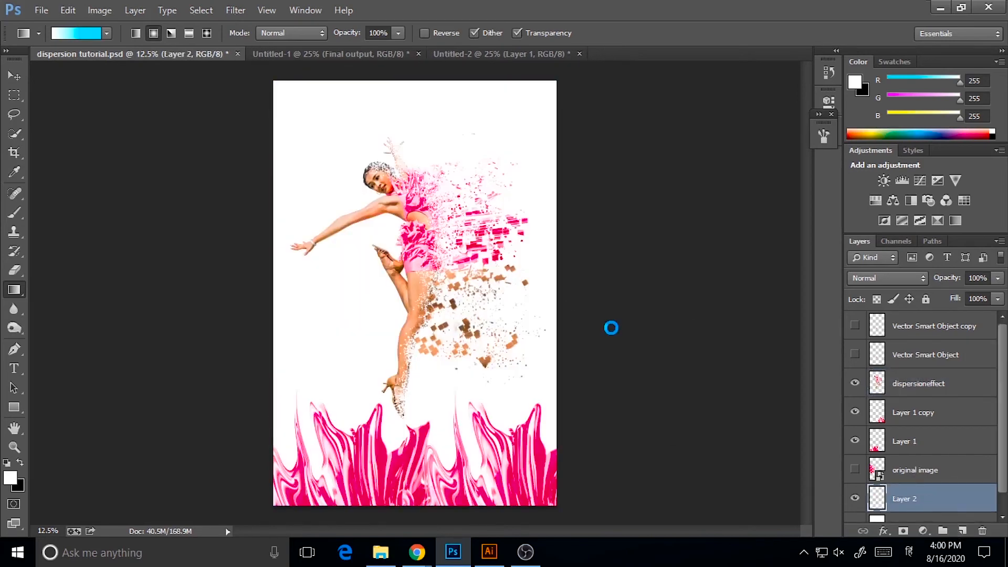
drag(452, 326, 611, 328)
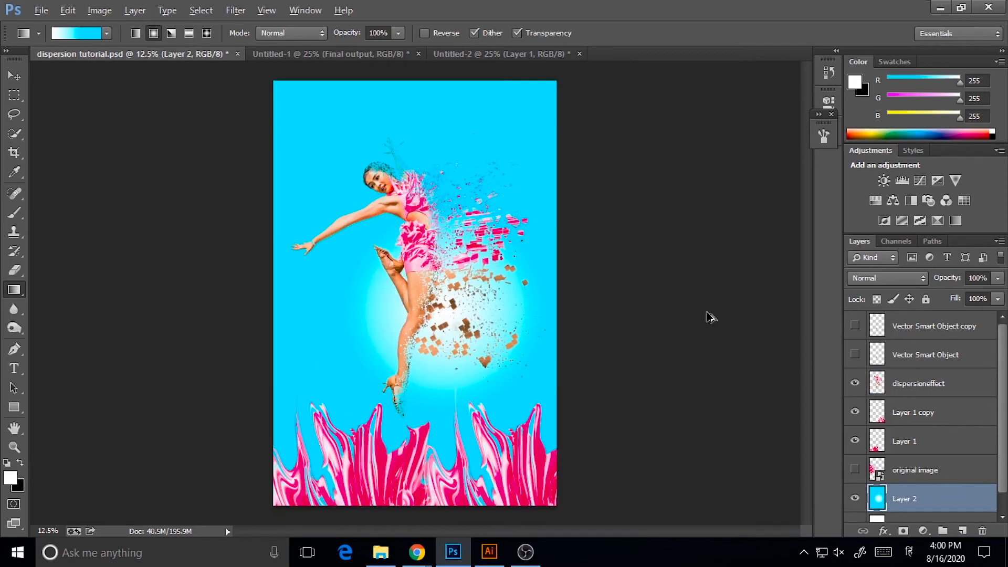
key(ctrl+z)
- Lighten the gradient's cyan end stop to 7bfbfd and confirm the edited gradient
click(90, 34)
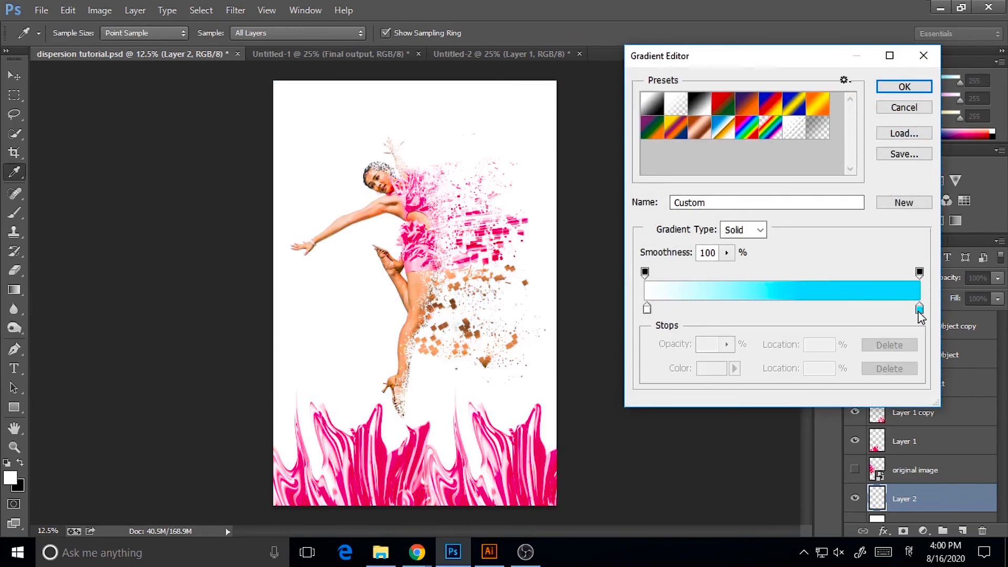
click(919, 309)
click(715, 368)
drag(642, 165, 624, 163)
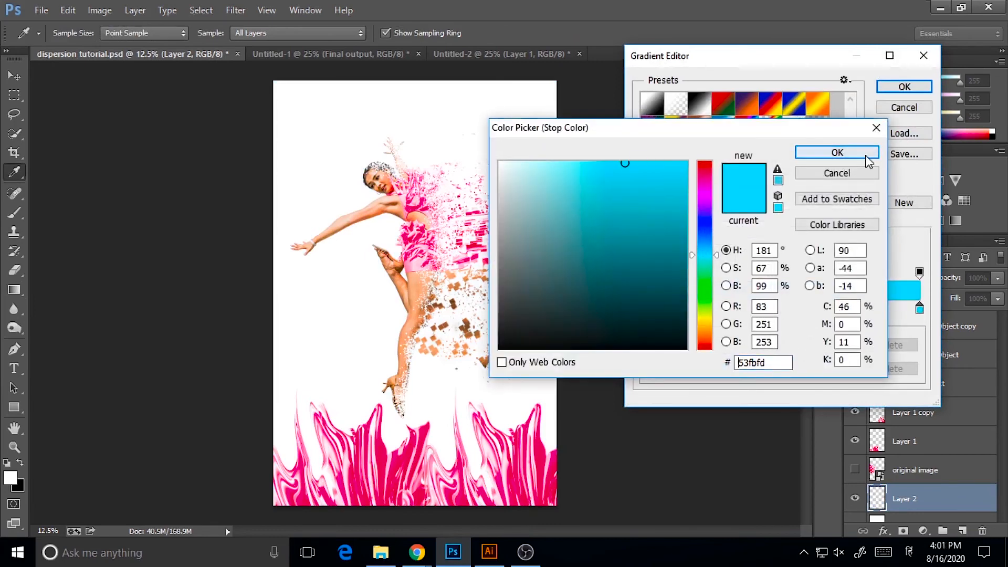
click(594, 164)
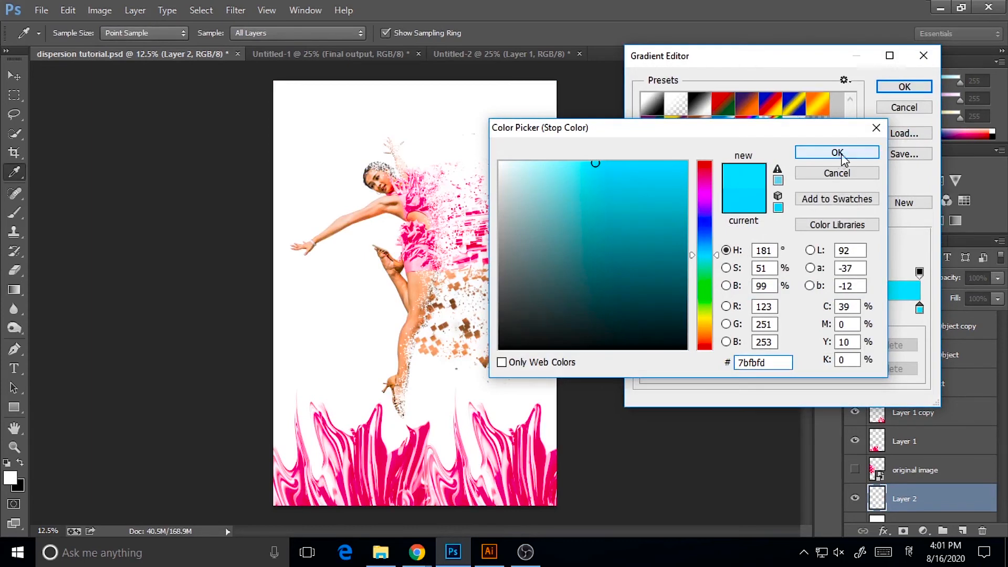
click(838, 154)
click(910, 88)
- Try two large radial gradients with the lighter cyan on Layer 2, undoing each one
drag(586, 344, 576, 371)
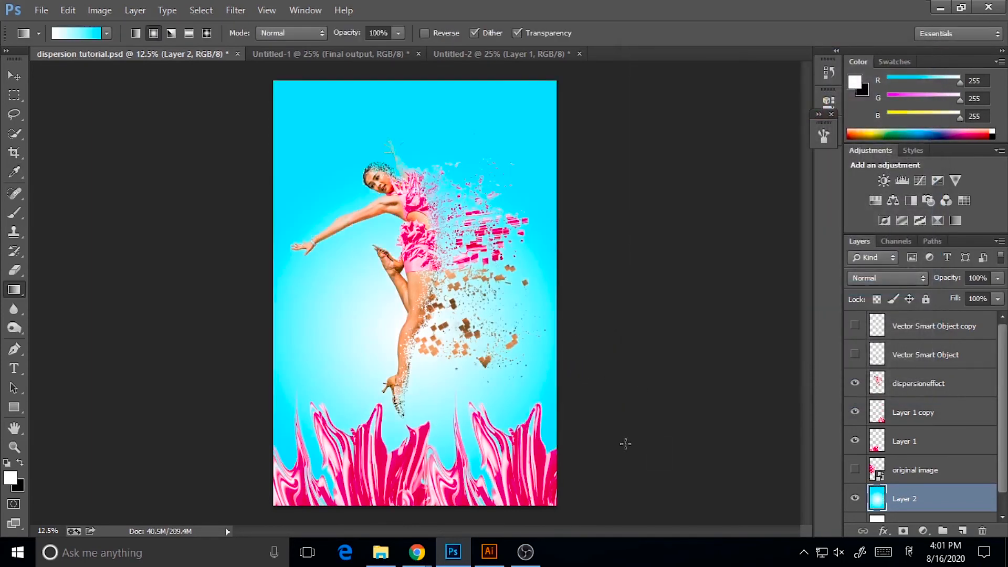
key(ctrl+z)
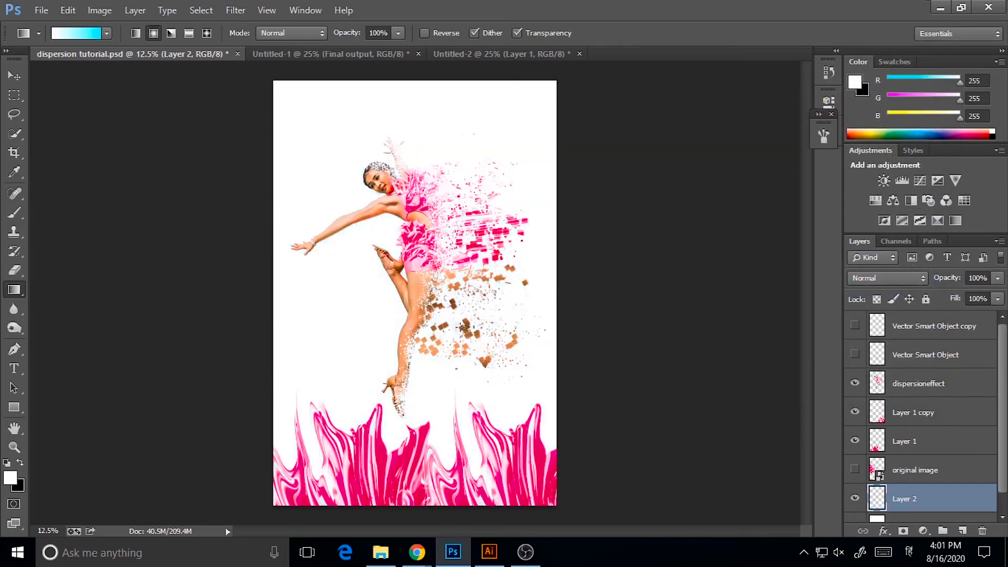
drag(384, 277, 711, 355)
key(ctrl+z)
- Fill Layer 2 with a radial white-to-light-cyan gradient from the canvas centre past its right edge, and compare the canvas with and without it
drag(423, 303, 664, 341)
key(ctrl+z)
key(ctrl+z)
key(ctrl+z)
key(ctrl+z)
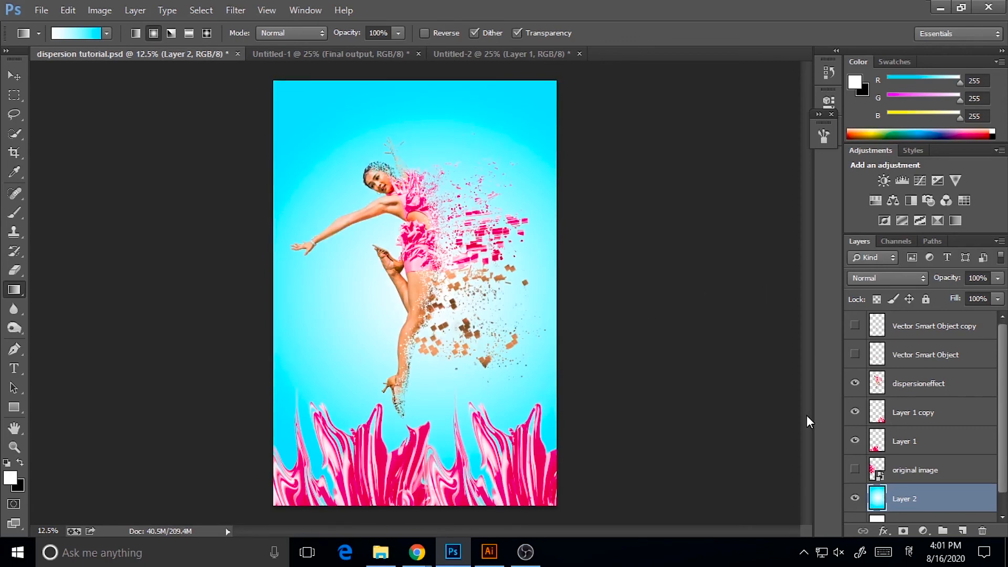
- Nudge the dispersioneffect layer slightly right and down until the dancer's foot meets the pink streaks
key(ctrl+minus)
key(ctrl+minus)
key(ctrl+plus)
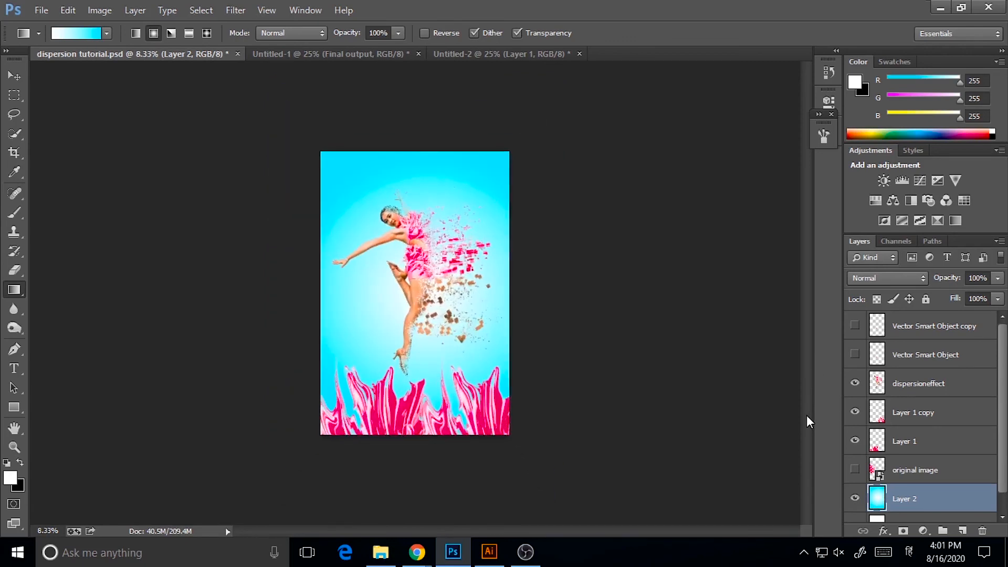
click(936, 392)
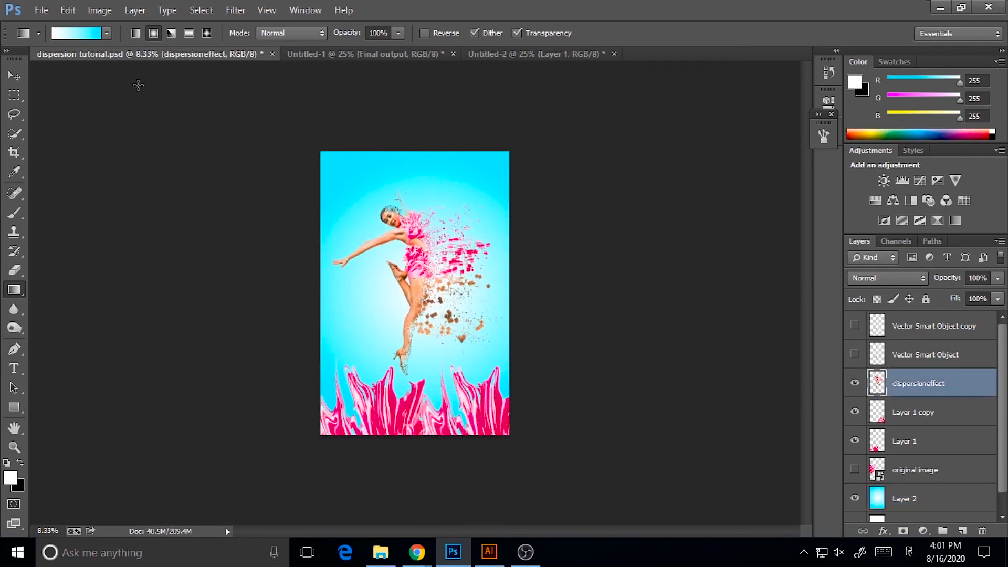
click(14, 78)
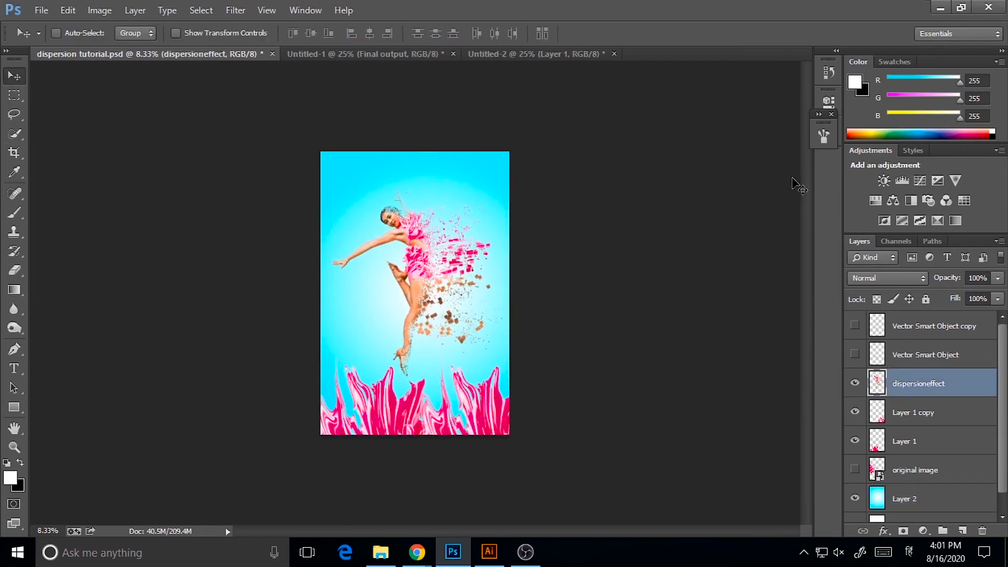
key(shift+Right)
key(shift+Right)
key(shift+Right)
key(shift+Right)
key(shift+Right)
key(shift+Right)
key(shift+Right)
key(shift+Right)
key(shift+Down)
key(shift+Down)
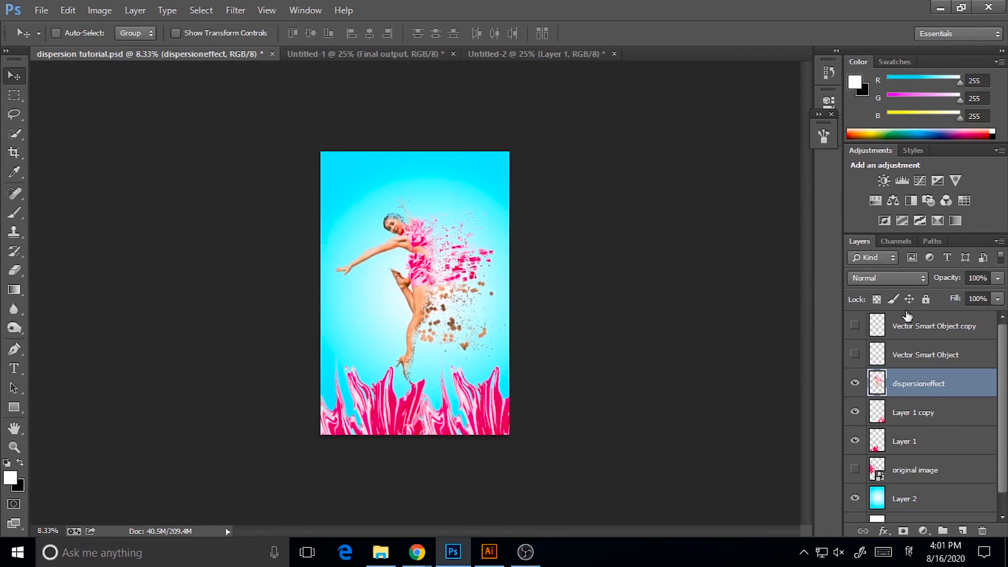
- Add a Drop Shadow layer style to the dispersioneffect layer
click(14, 447)
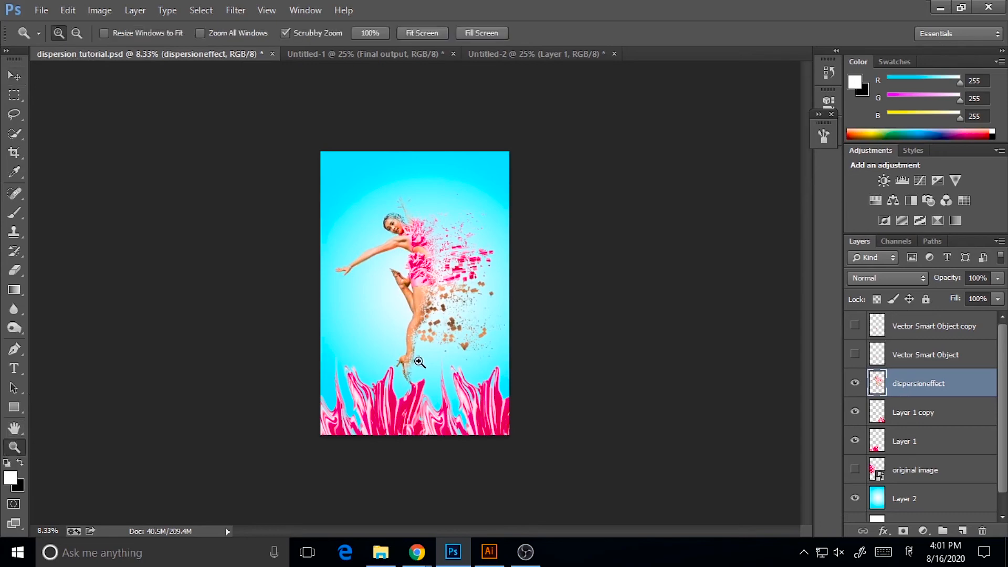
click(511, 314)
click(523, 354)
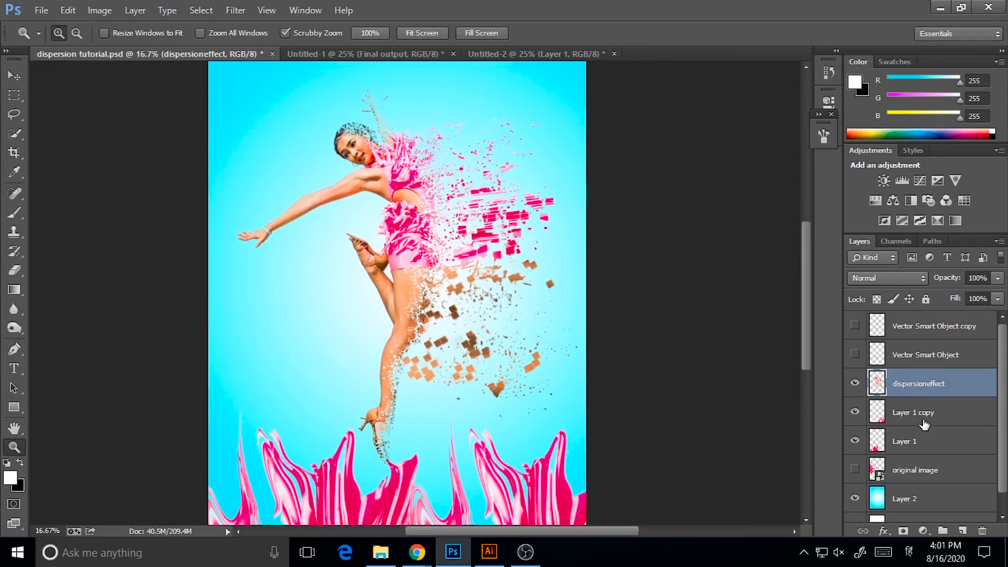
scroll(925, 424, down, 1)
scroll(943, 465, up, 1)
click(131, 11)
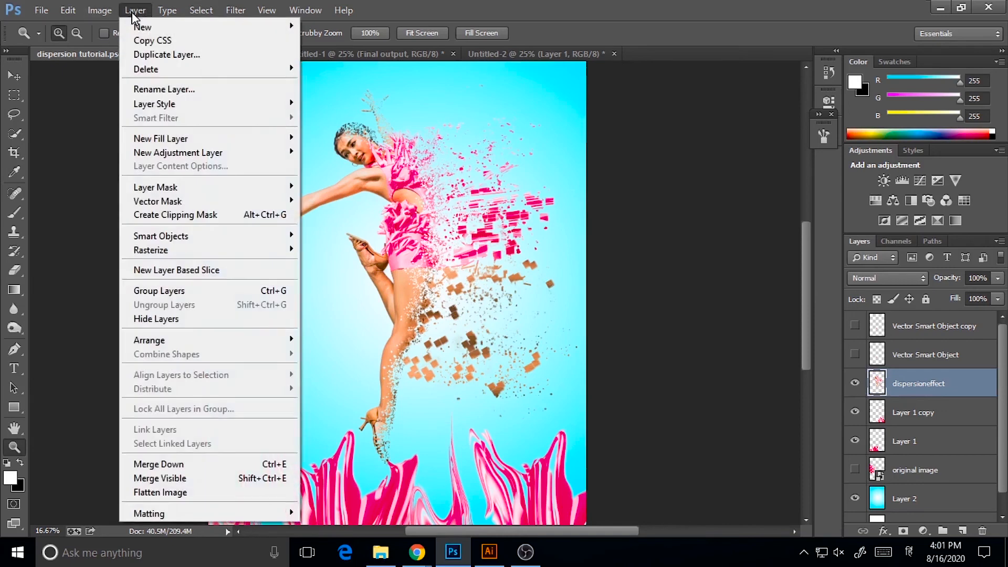
mouse_move(157, 103)
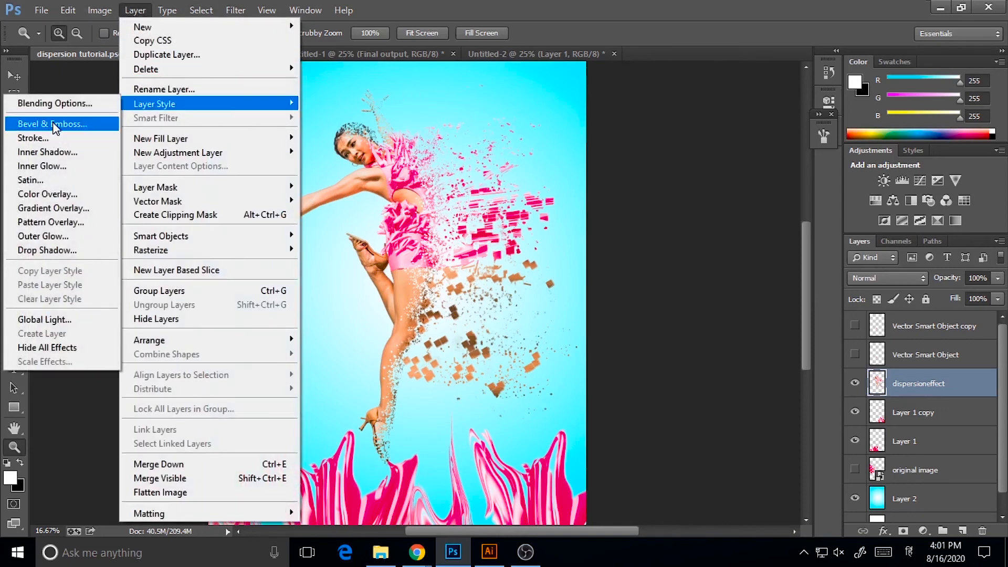
click(47, 250)
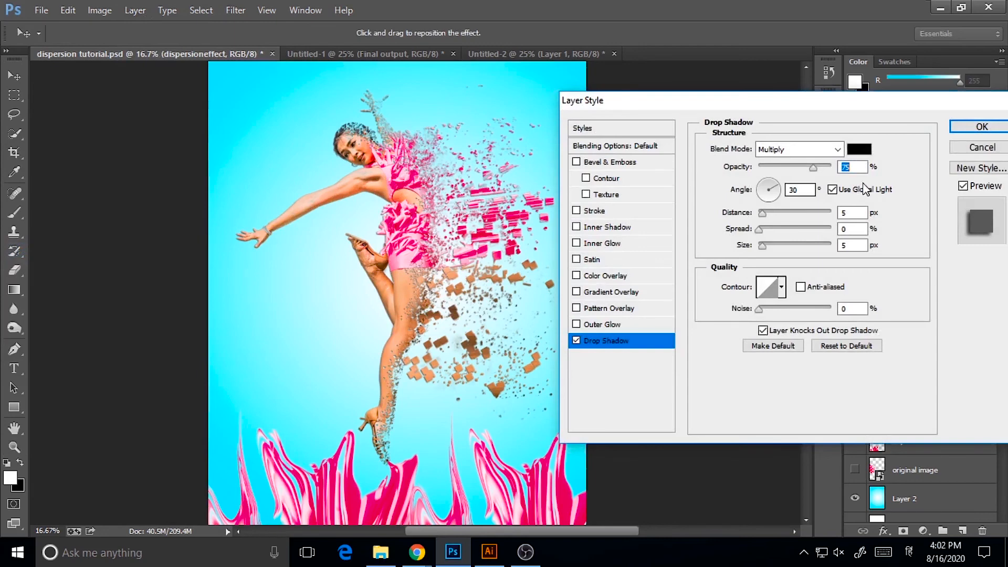
- Switch the keyboard input language to English (United States) and set the drop shadow's angle to 90°
double_click(801, 190)
text(90)
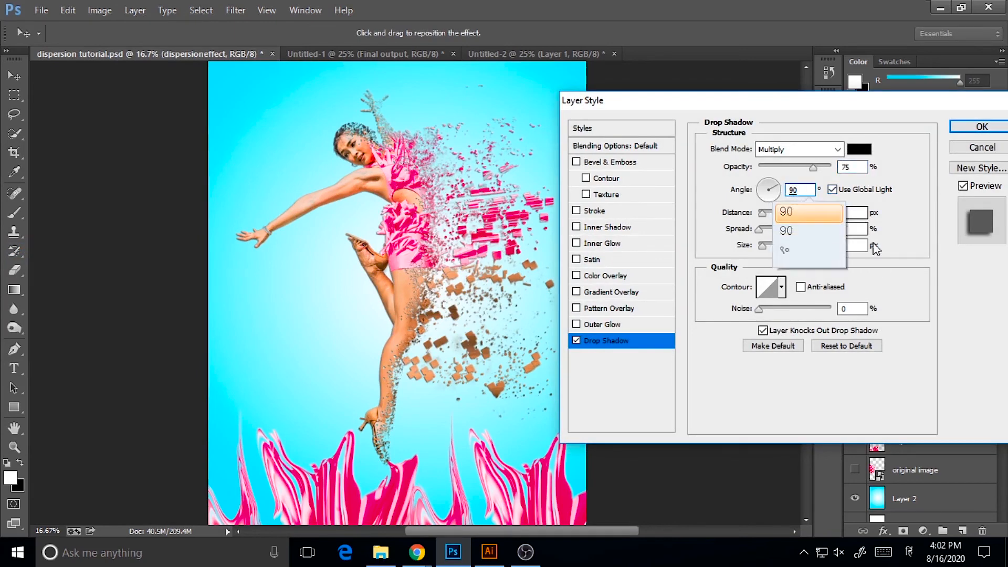
click(904, 556)
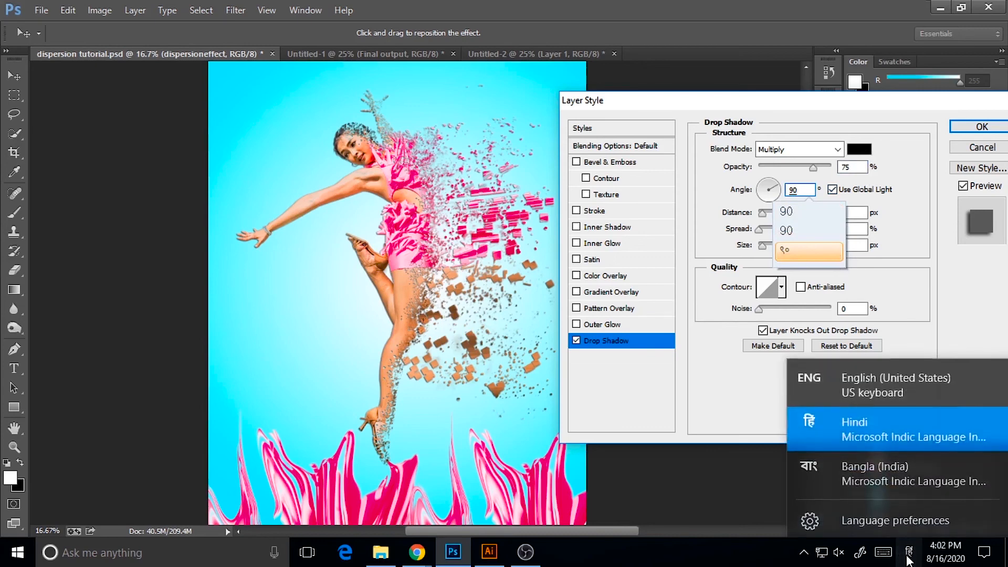
click(886, 389)
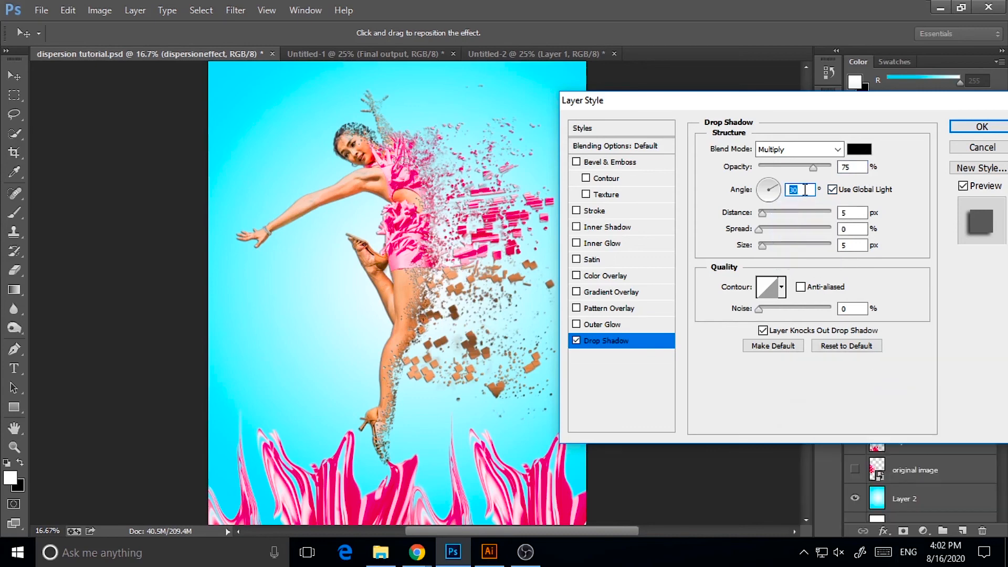
text(90)
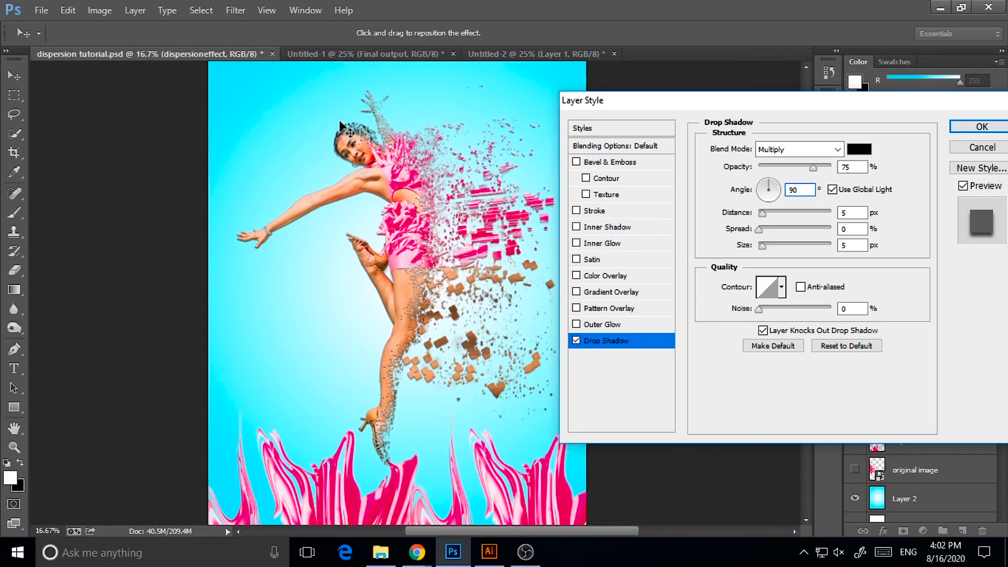
- Change the drop shadow's colour to a dark teal based on the background's cyan hue
click(858, 149)
click(328, 347)
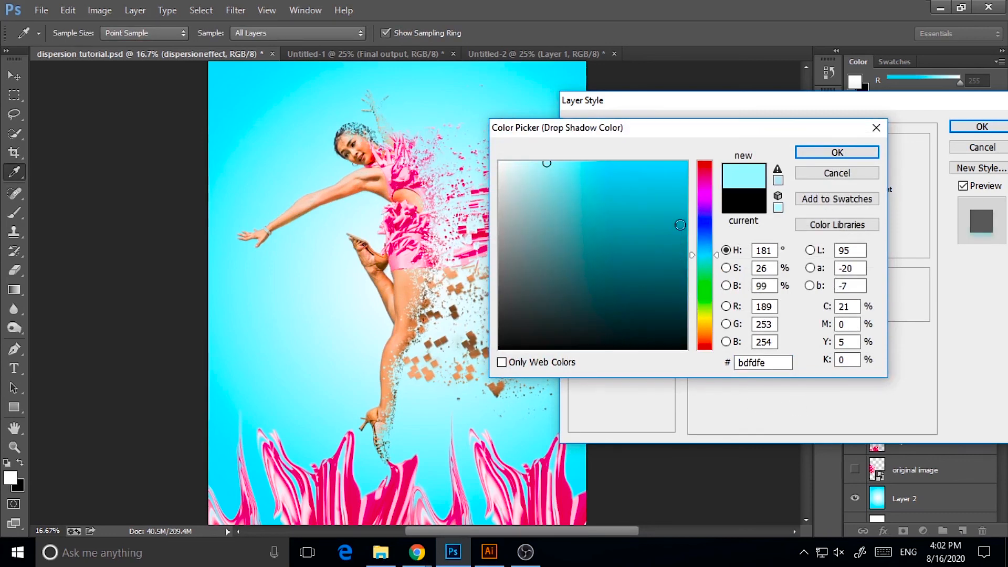
click(680, 225)
click(837, 153)
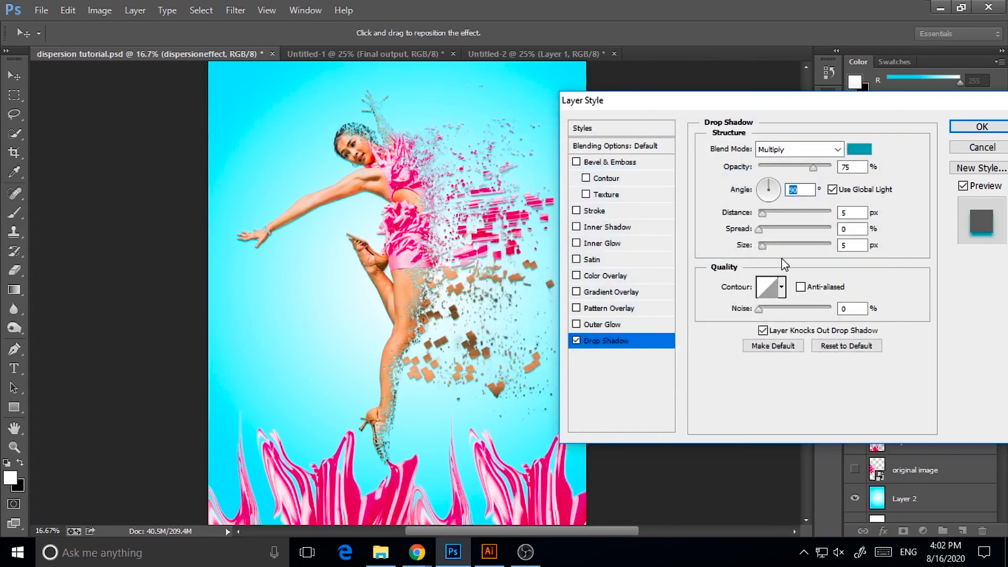
- Set the drop shadow's distance to 137 px, size to 87 px and opacity to 24%, and apply the layer style
drag(764, 215, 819, 258)
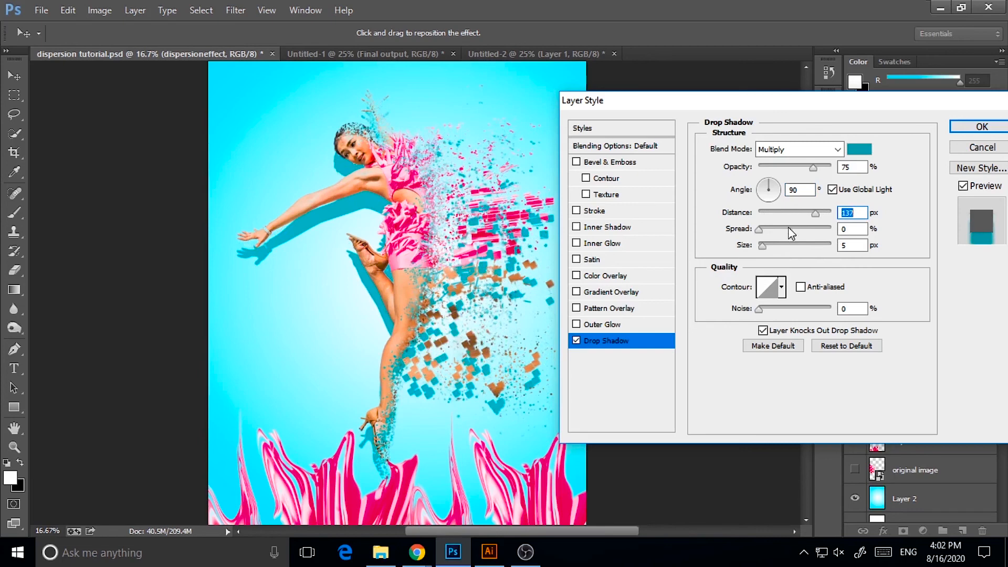
drag(764, 248, 782, 251)
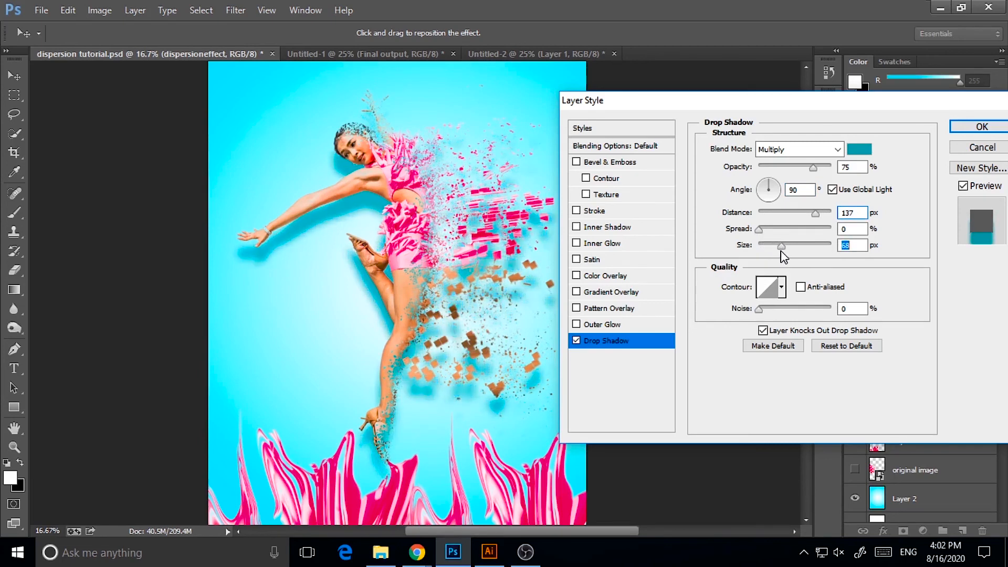
click(759, 230)
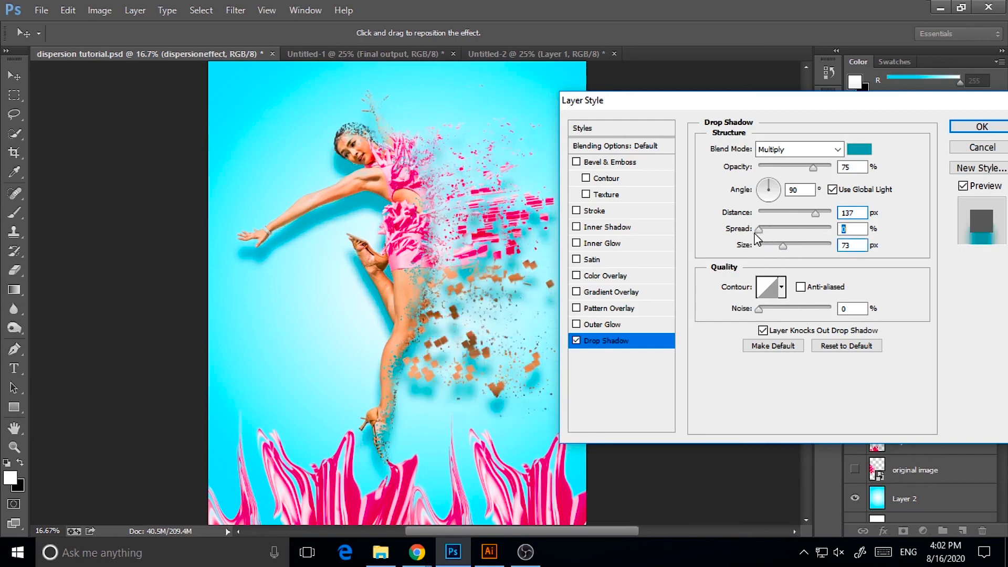
drag(787, 251, 787, 249)
drag(817, 171, 777, 186)
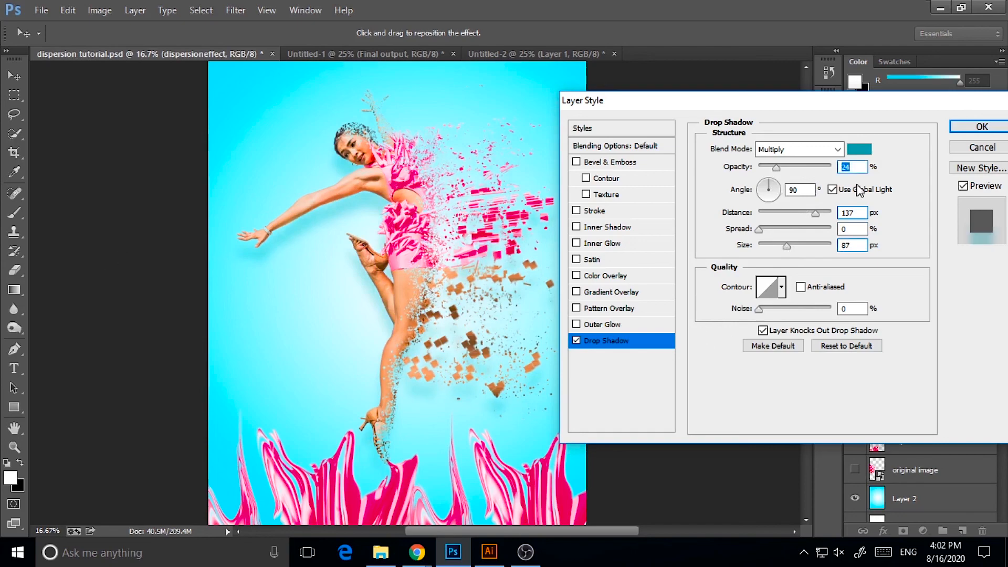
click(980, 127)
key(z)
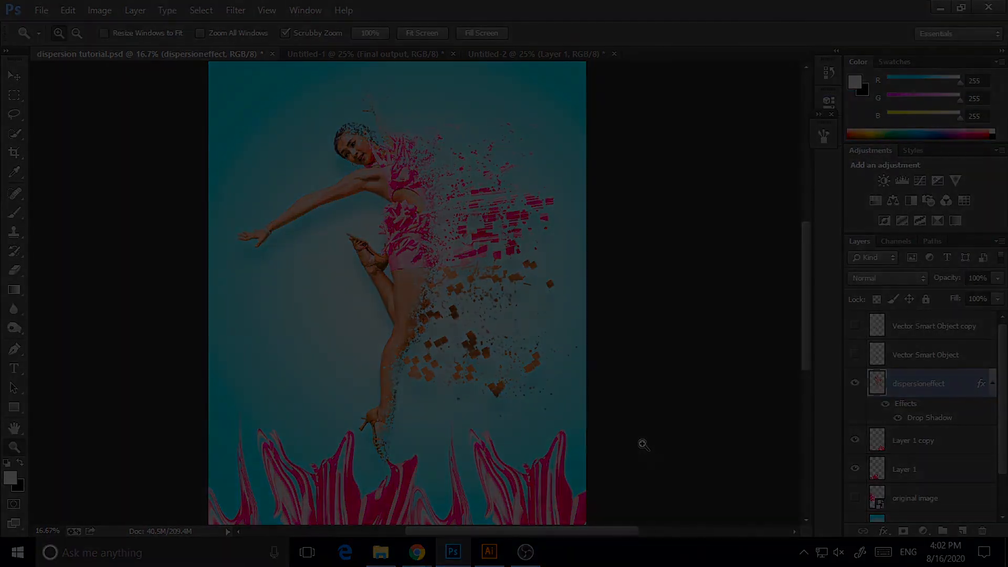